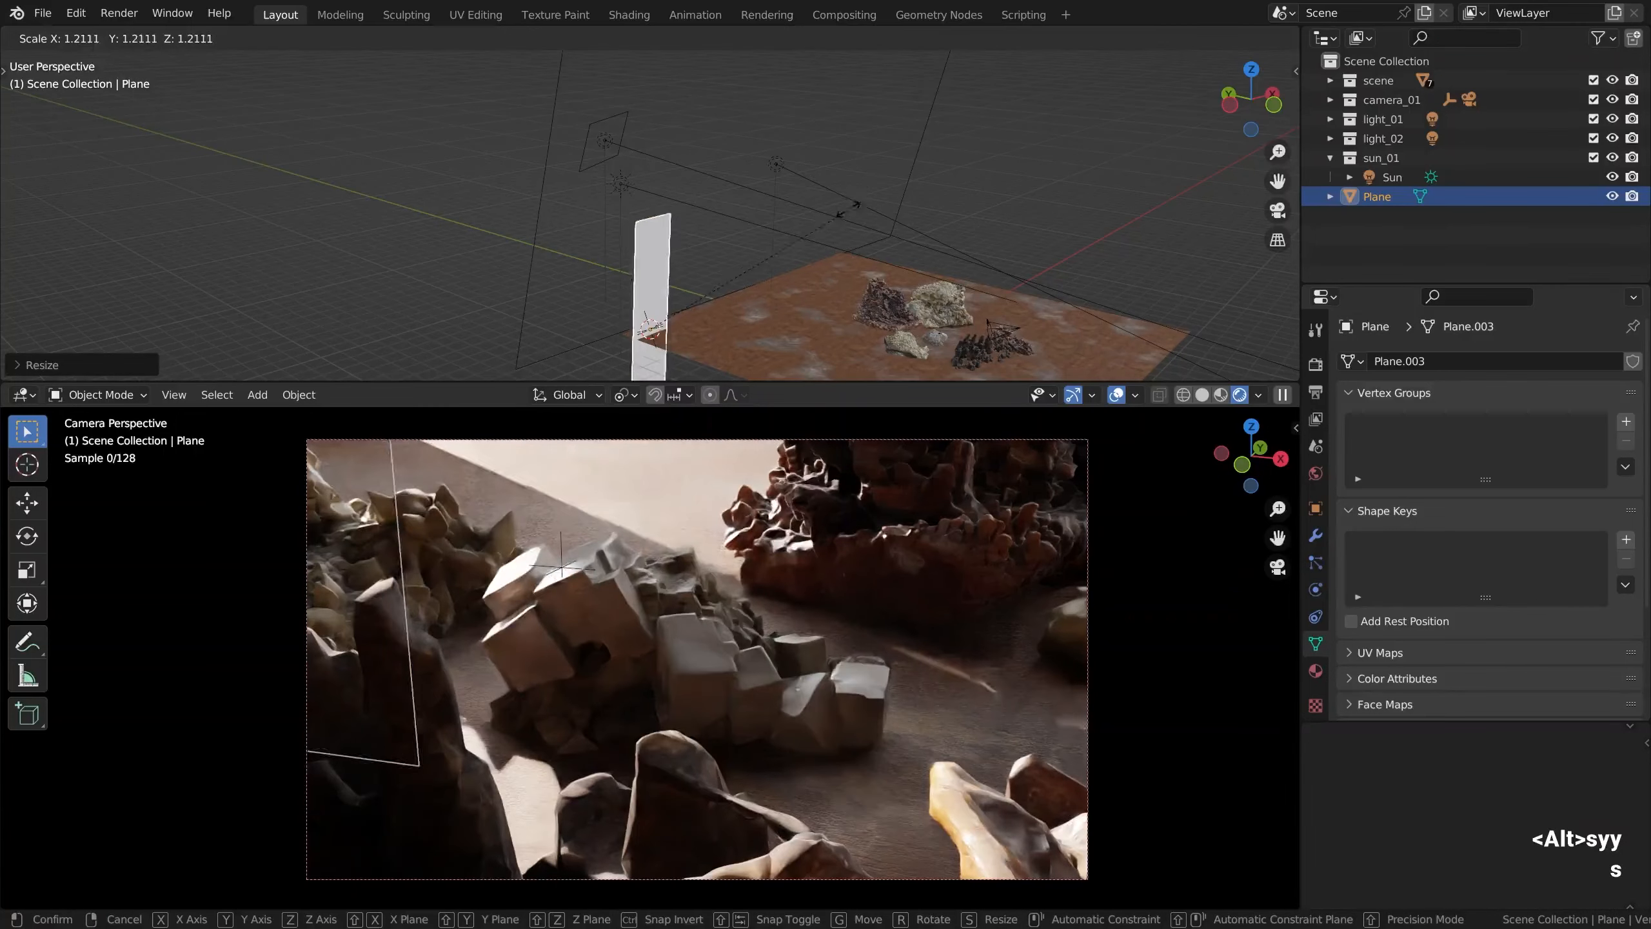
Scale up the tall white plane beside the floor so it blocks more of the sunlight
left_click(747, 189)
scroll(755, 284, "down", 2)
mouse_move(733, 293)
left_mouse_down("alt")
mouse_move(755, 285)
mouse_move(726, 296)
left_mouse_up("alt")
scroll(756, 284, "down", 1, "alt")
key("s")
left_click(800, 258)
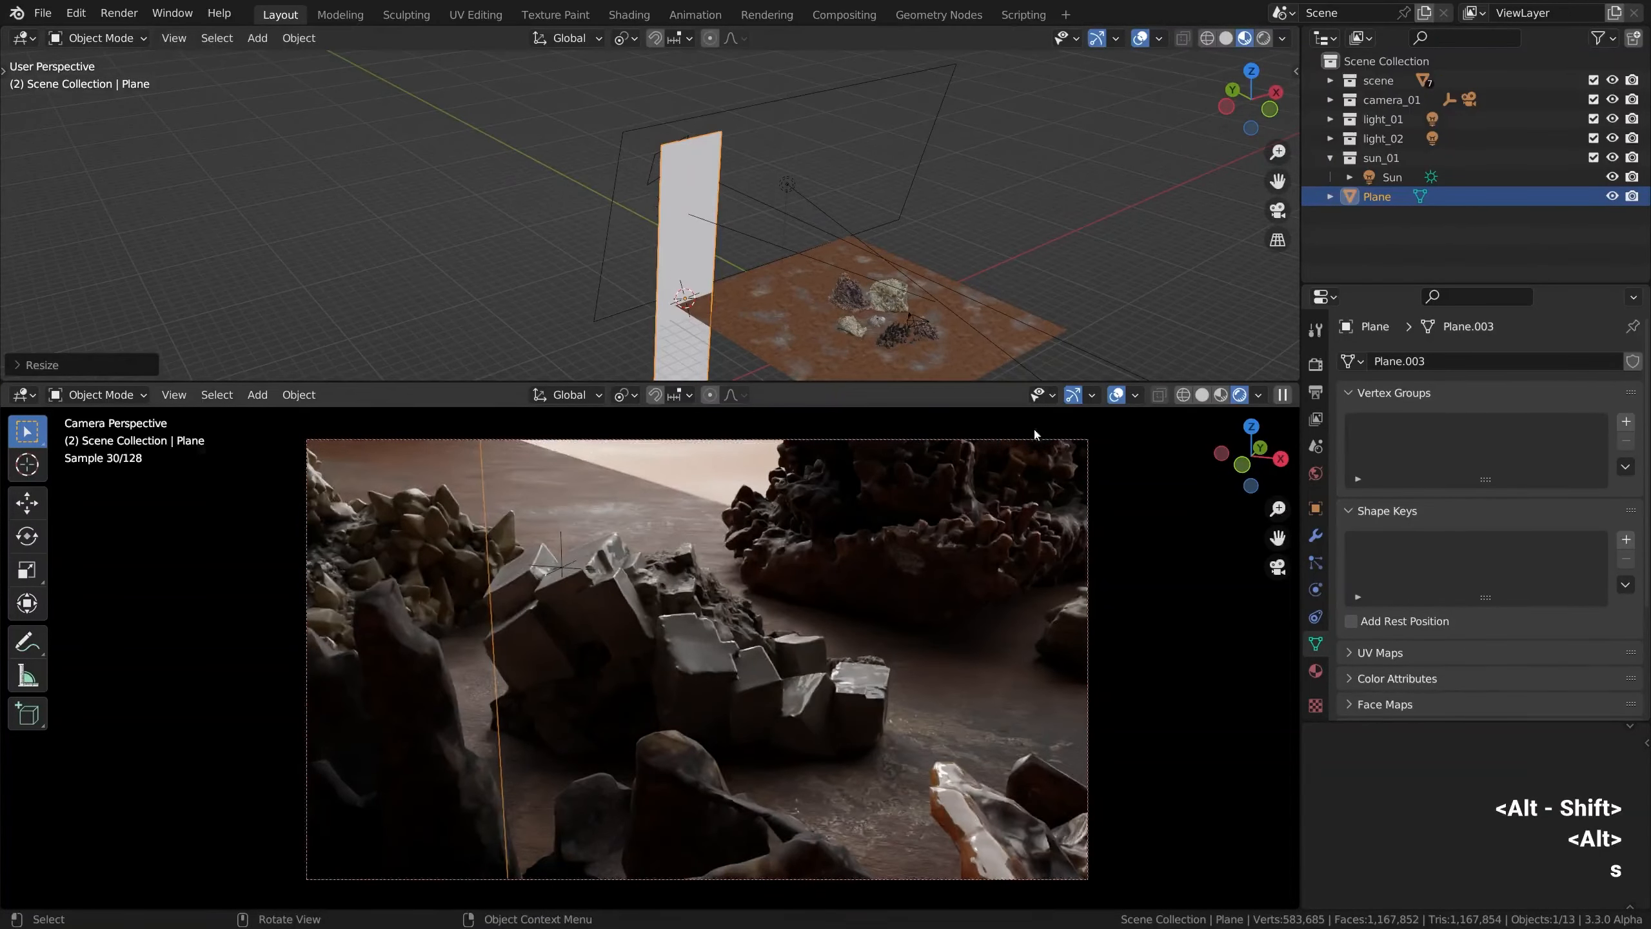
Give the plane a new material named mat_blocker
scroll(1035, 435, "up", 1)
left_click(1316, 671)
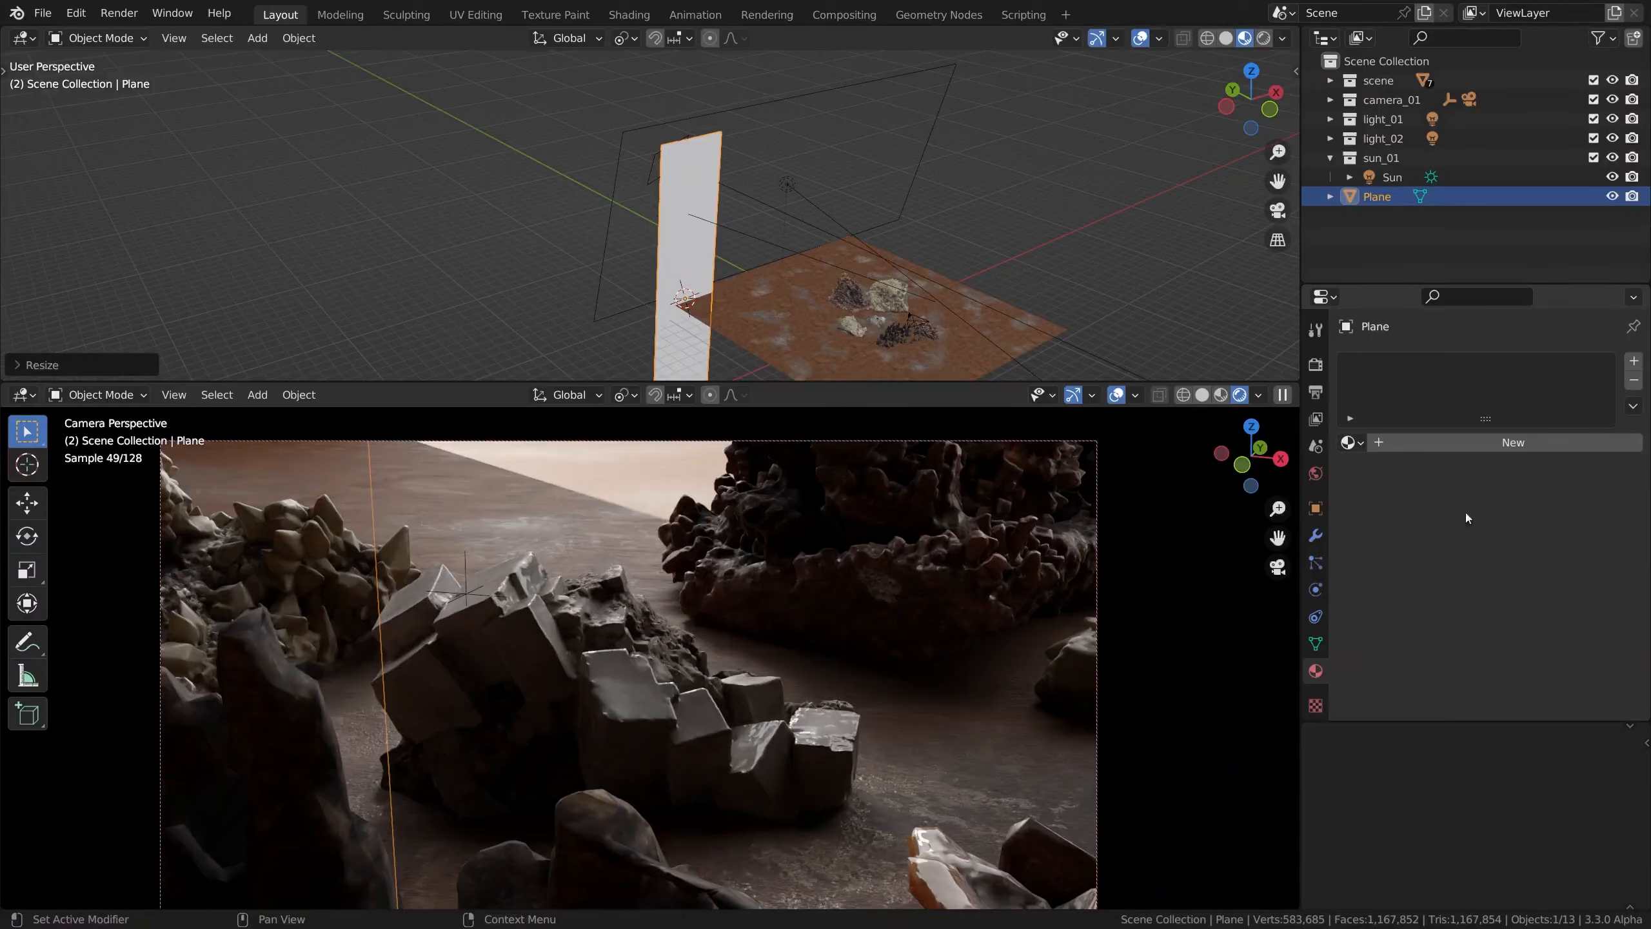
left_click(1516, 443)
double_click(1406, 366)
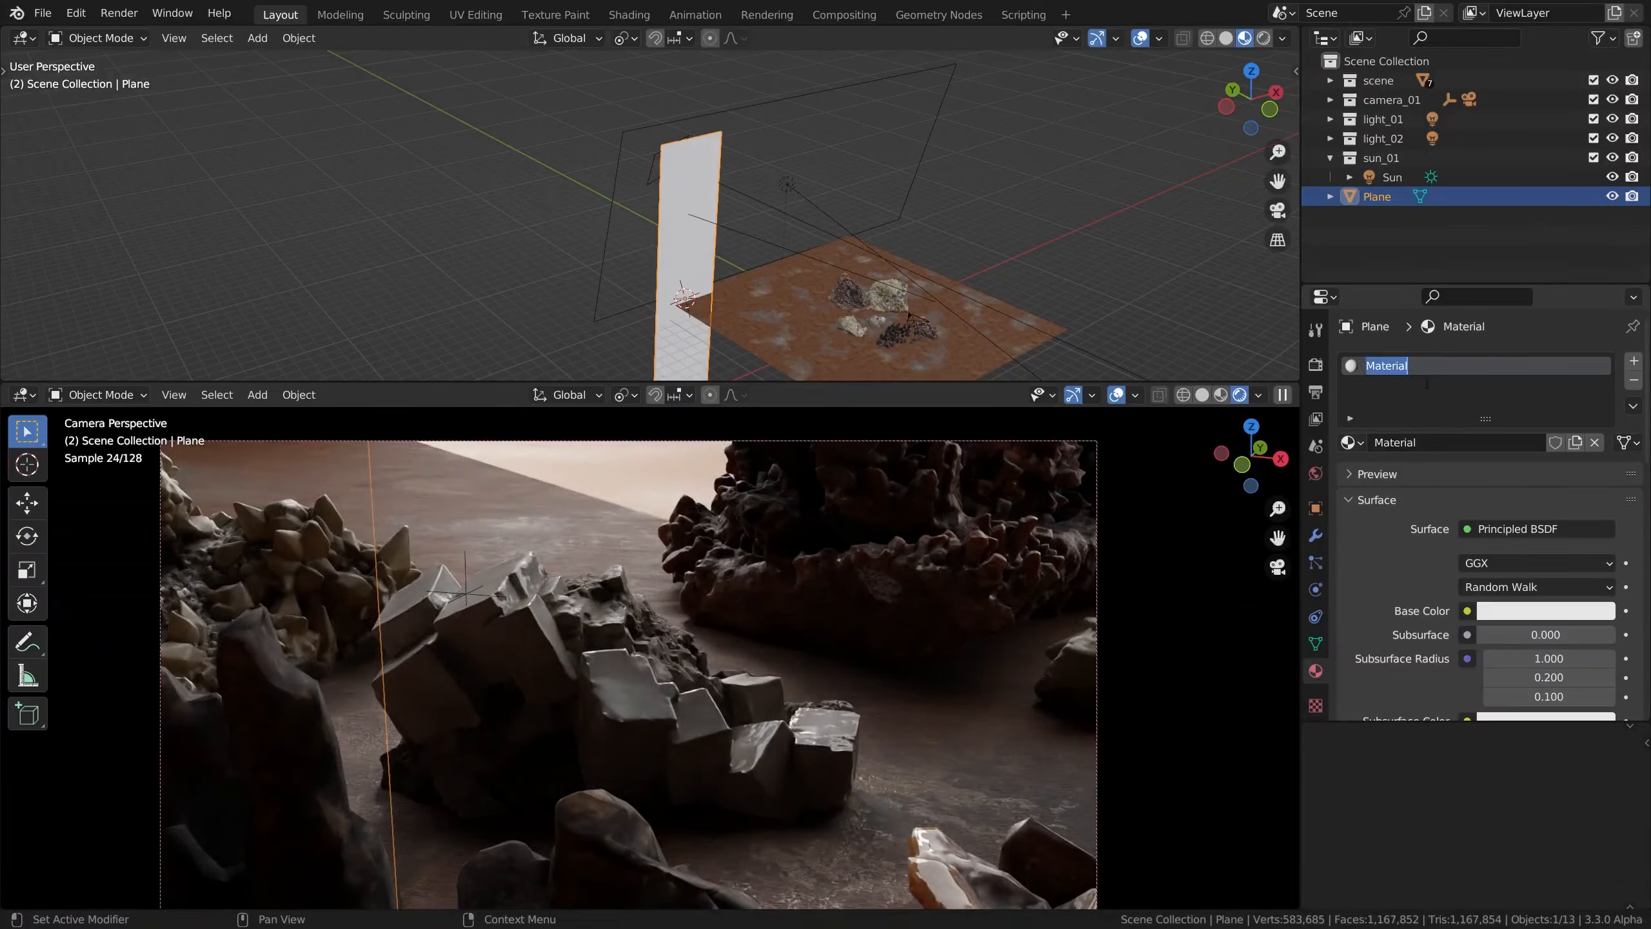
type("mat_blocker")
key("Return")
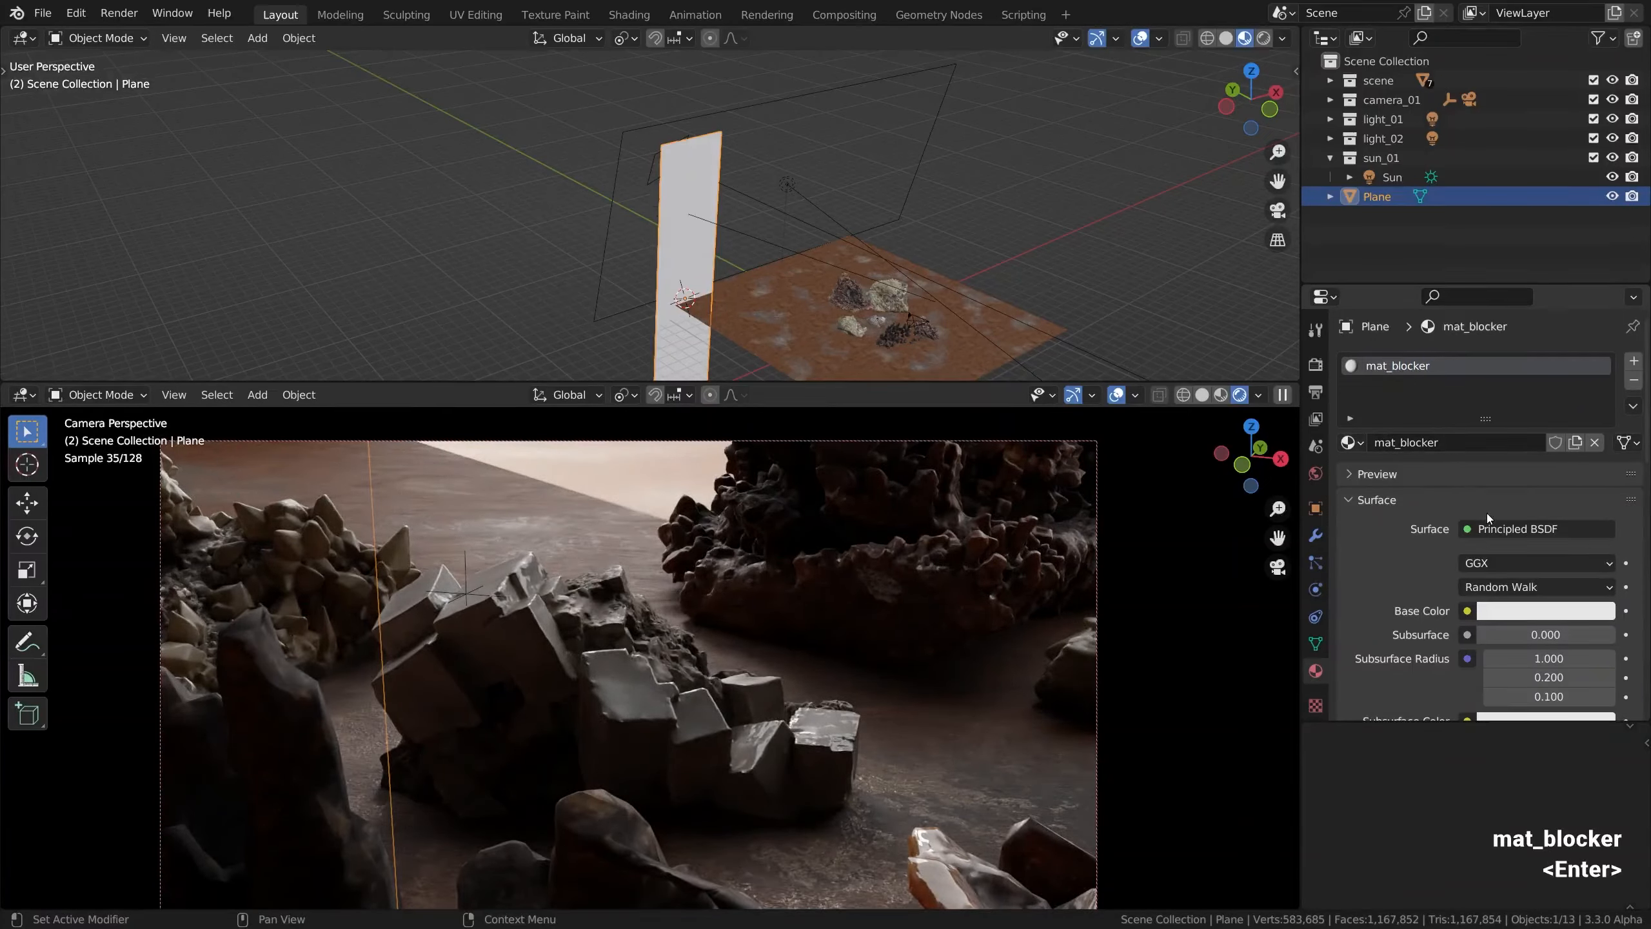
Set the mat_blocker base color to black and its specular to 0
scroll(1488, 514, "down", 5)
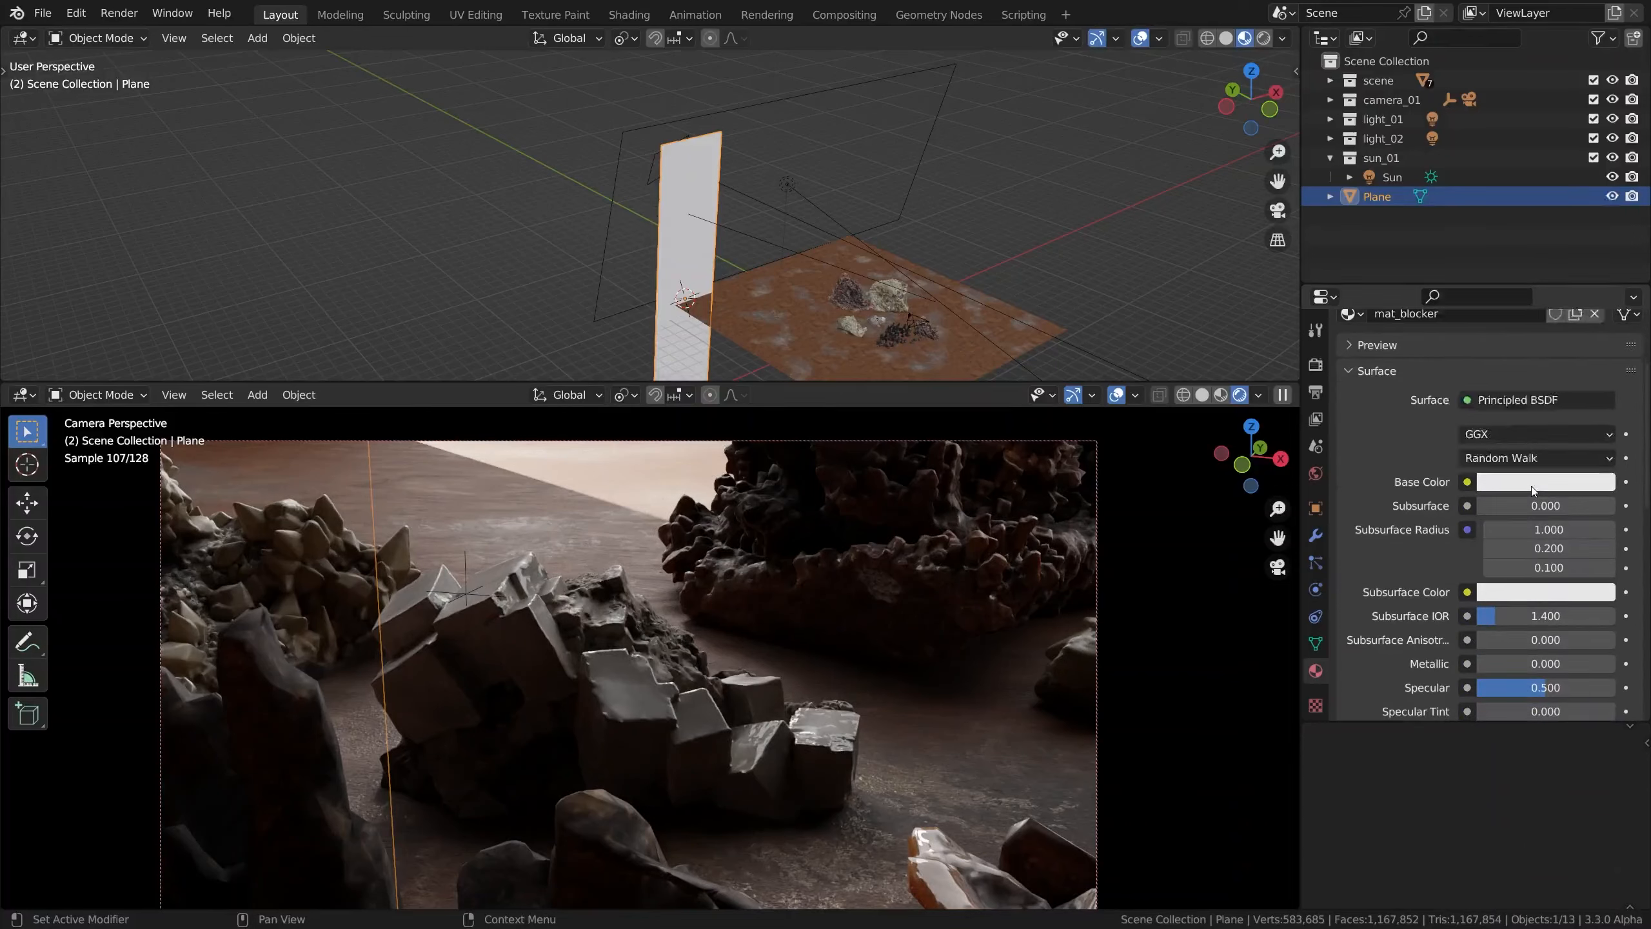
left_click(1531, 485)
left_click_drag(1600, 209, 1599, 345)
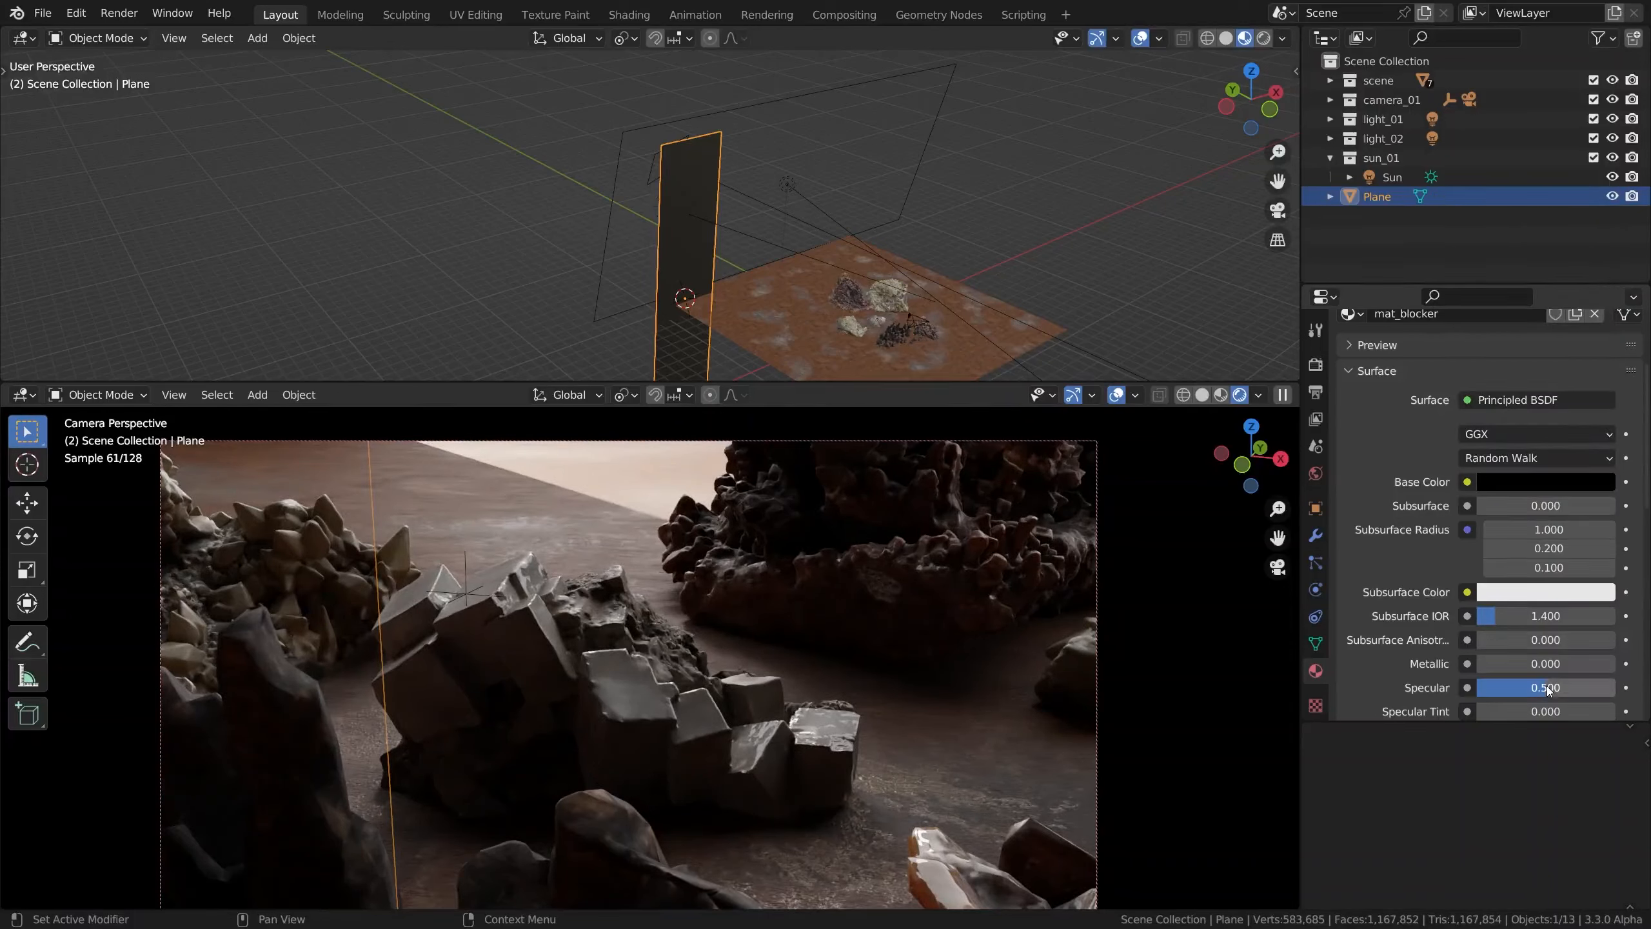
left_click_drag(1546, 688, 1477, 693)
Rescale the black blocker plane uniformly
left_click_drag(673, 252, 610, 255, "alt")
key("s")
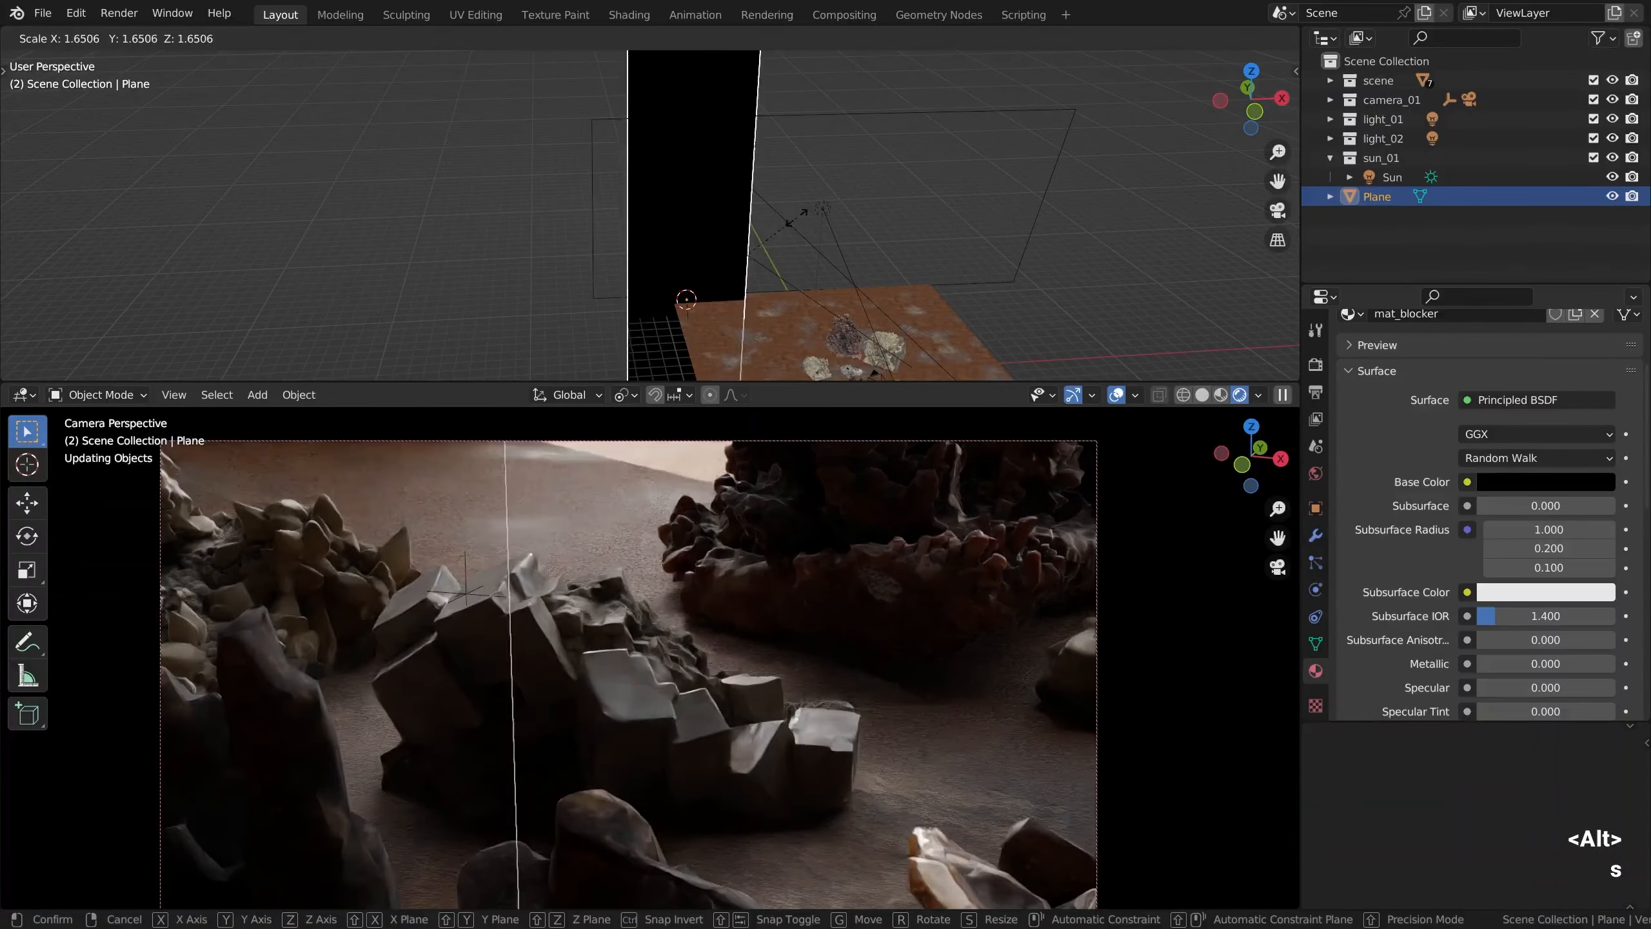
left_click(763, 260)
Raise the blocker plane along its local Y axis
key("g")
key("z")
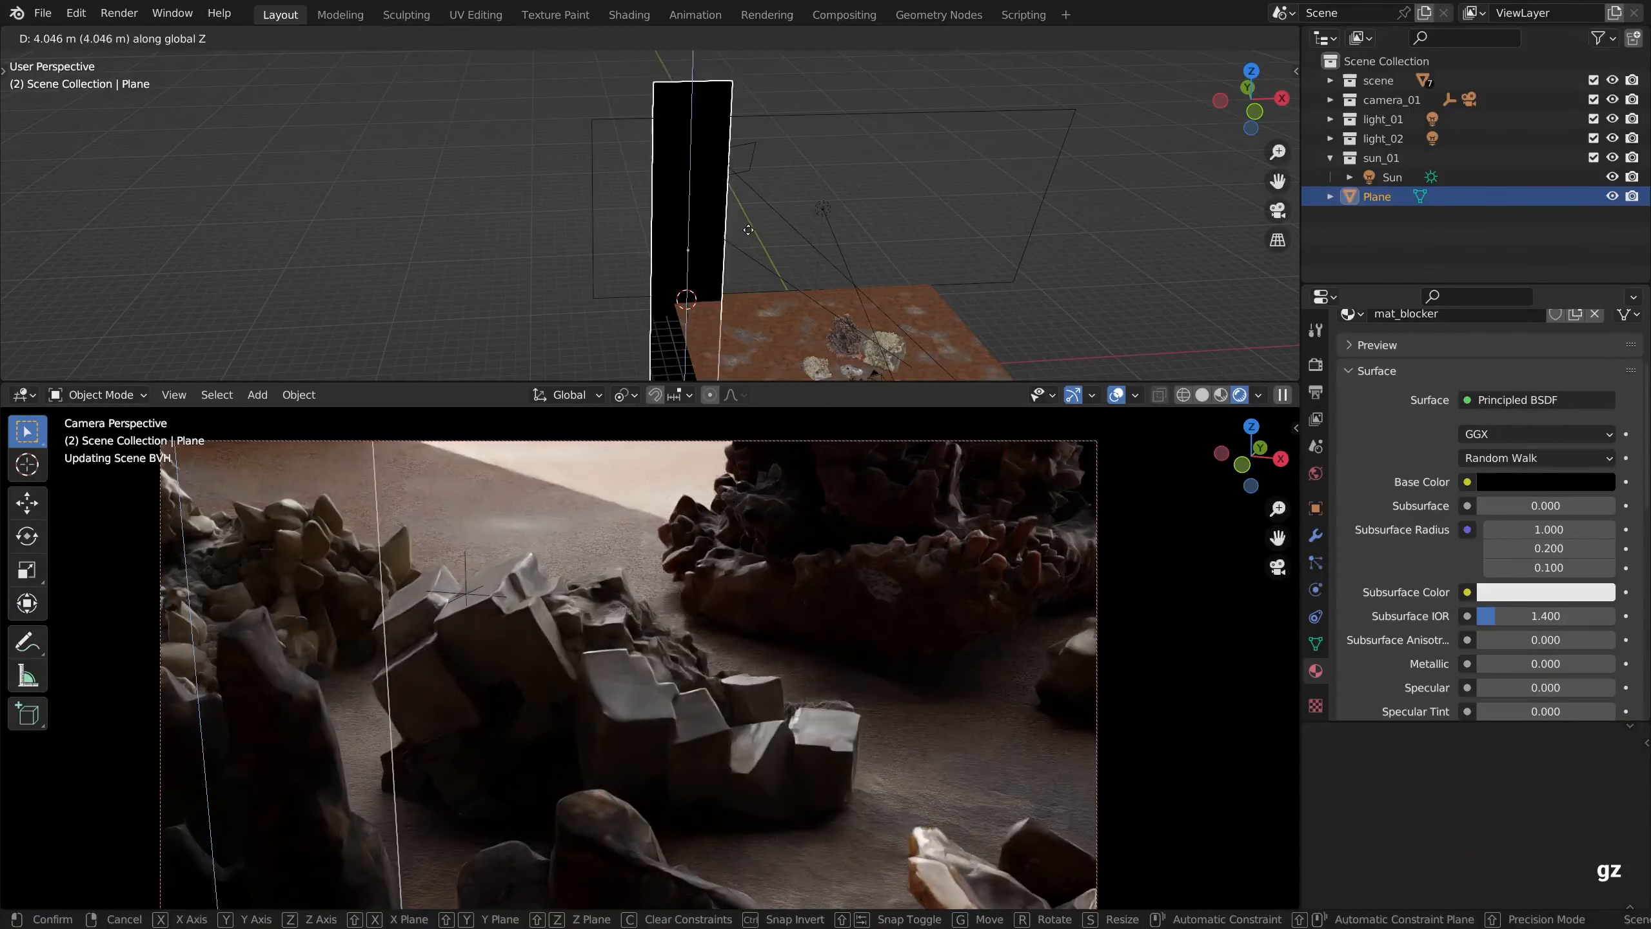
key("z")
key("g")
key("x")
key("x")
key("y")
key("y")
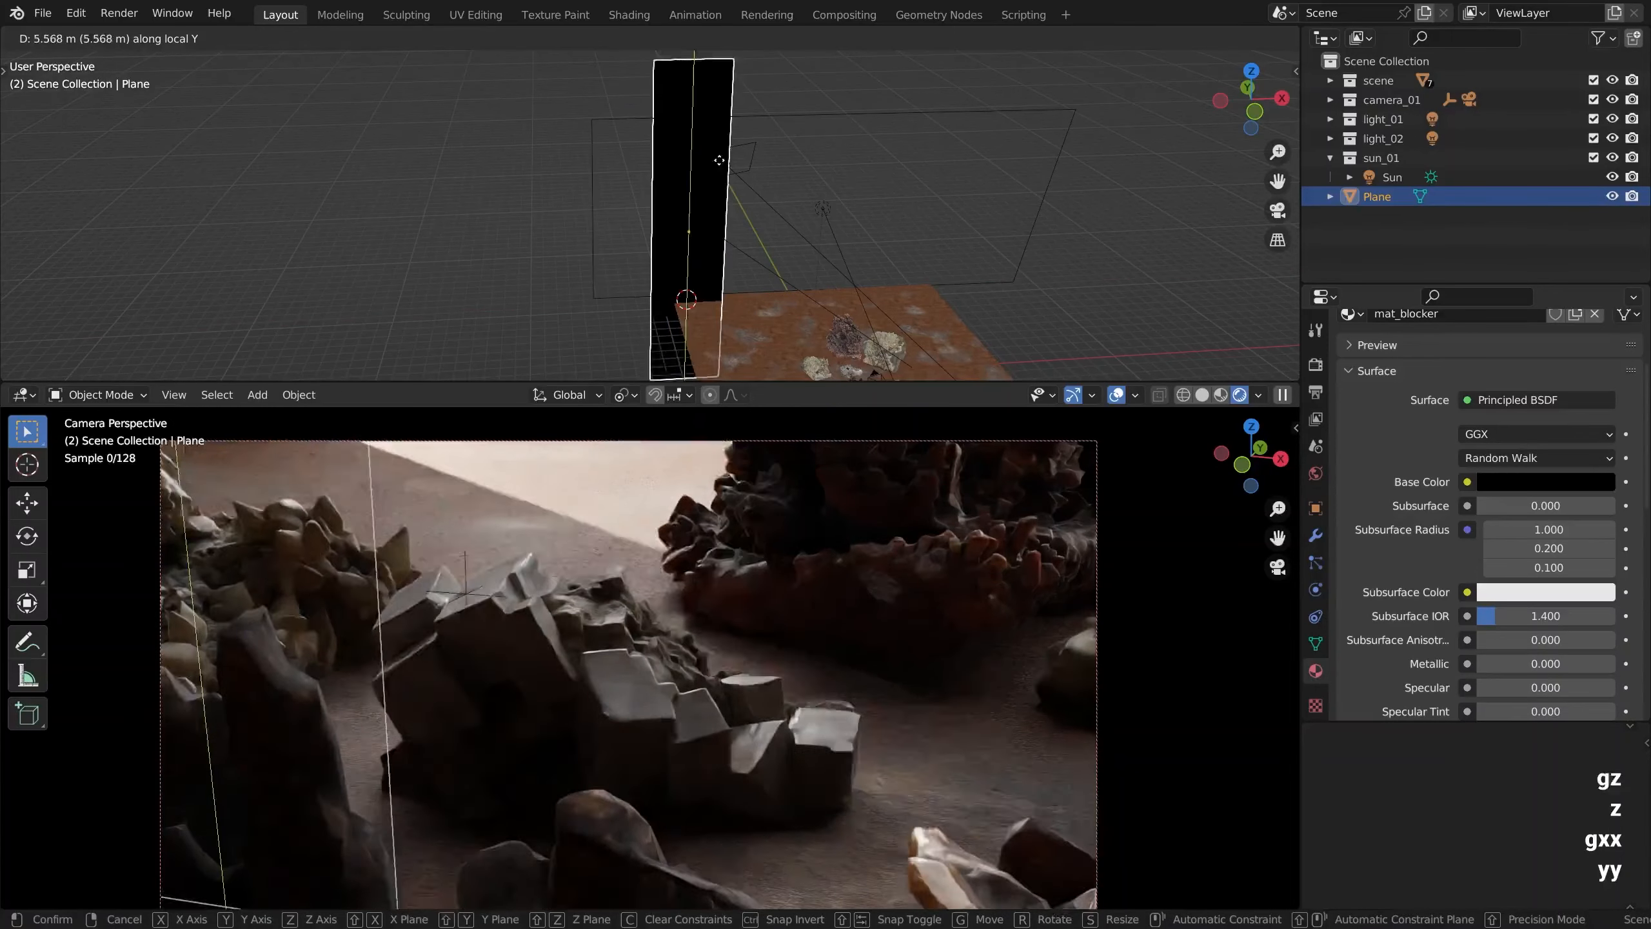
left_click(719, 134)
Widen the blocker plane along its local X axis
scroll(720, 140, "down", 2)
left_click_drag(730, 154, 703, 212, "alt+shift")
key("s")
key("x")
key("x")
left_click(740, 201)
Move the blocker plane outward past the floor's corner and rotate it about the Z axis
key("g")
key("x")
left_click(666, 189)
key("r")
key("z")
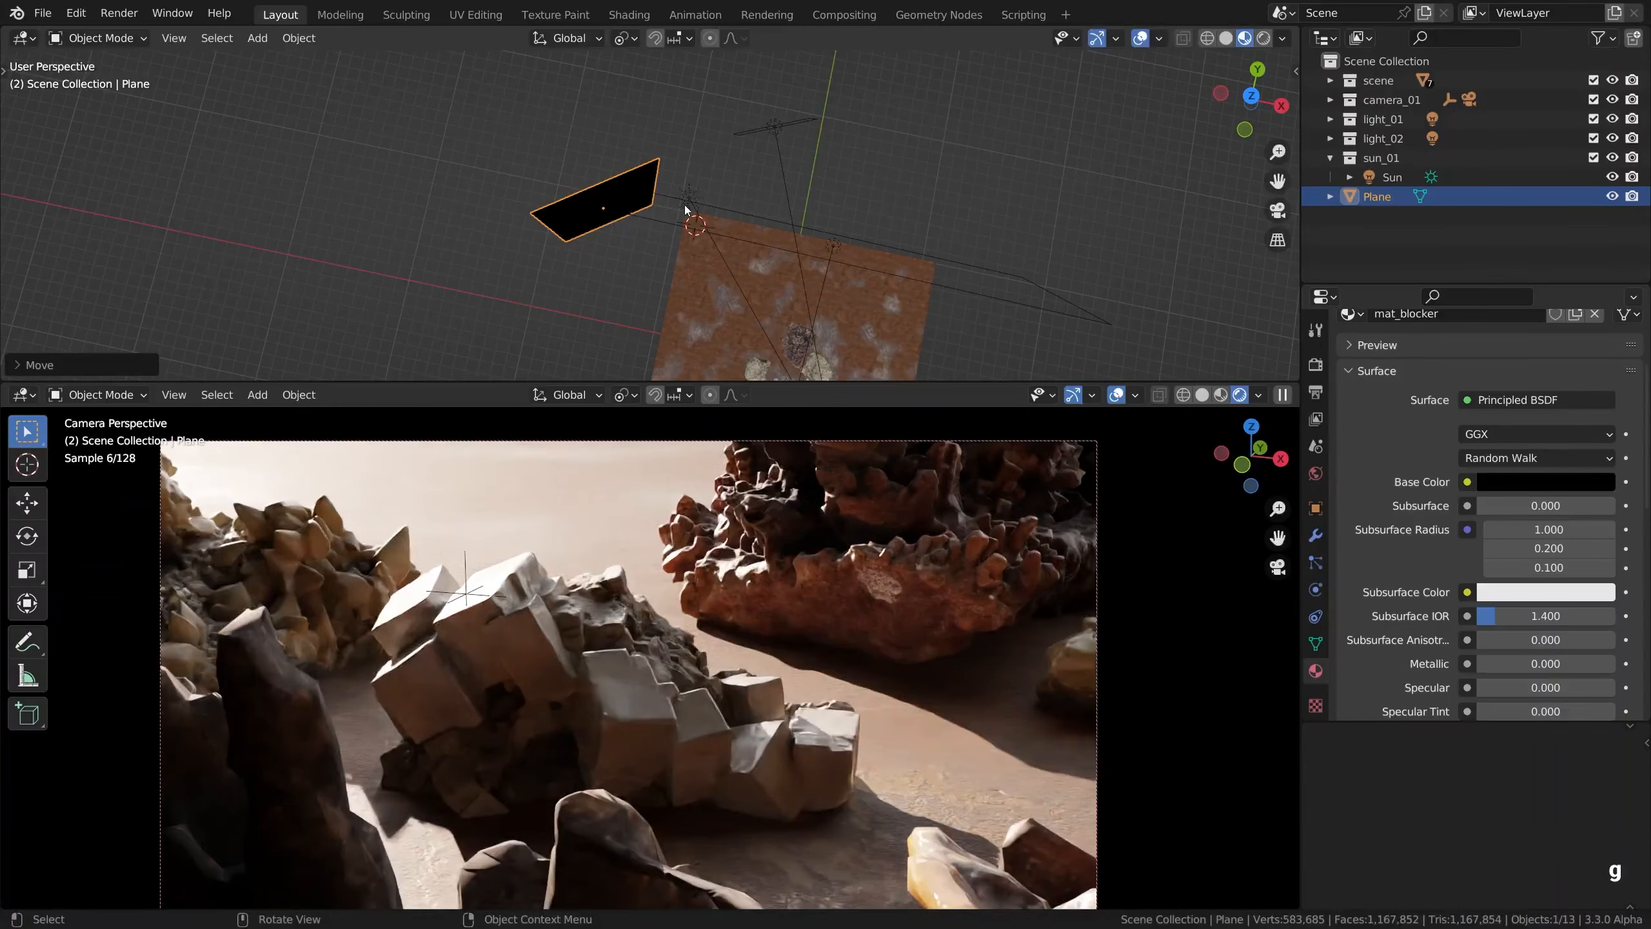
left_click(718, 170)
Slide the blocker plane along its local X axis until its shadow covers the central rocks
key("g")
key("x")
key("x")
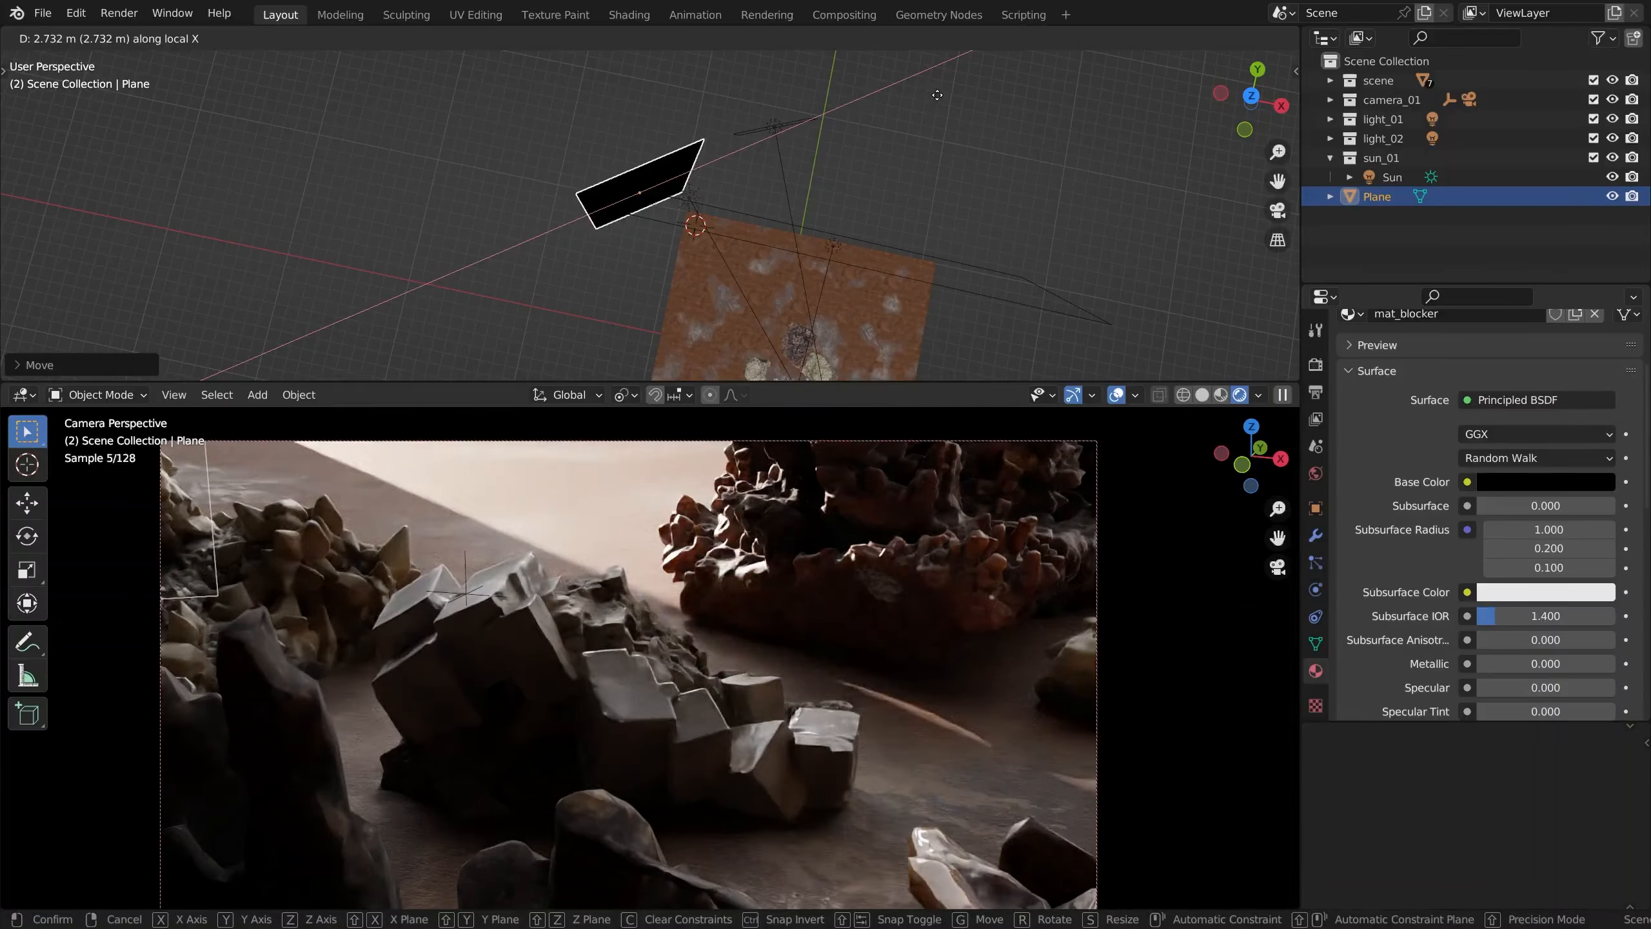
left_click(848, 125)
Duplicate the blocker and offset the copy about 8.5 m along its local X axis, leaving a narrow gap for light
key("shift+d")
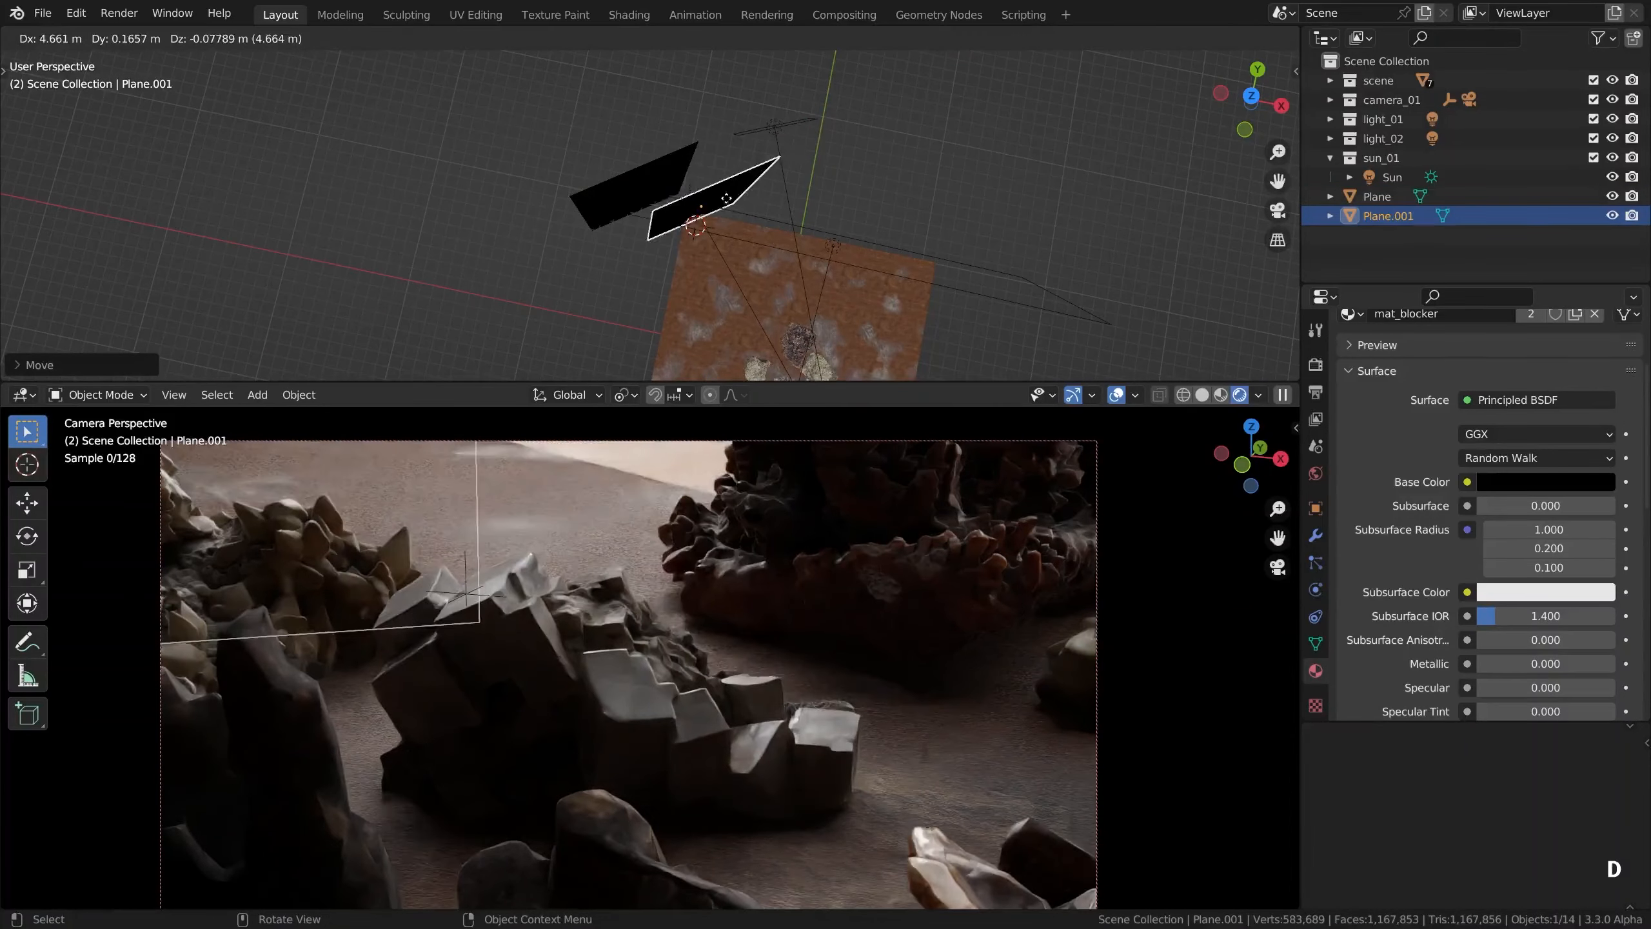
right_click(684, 162)
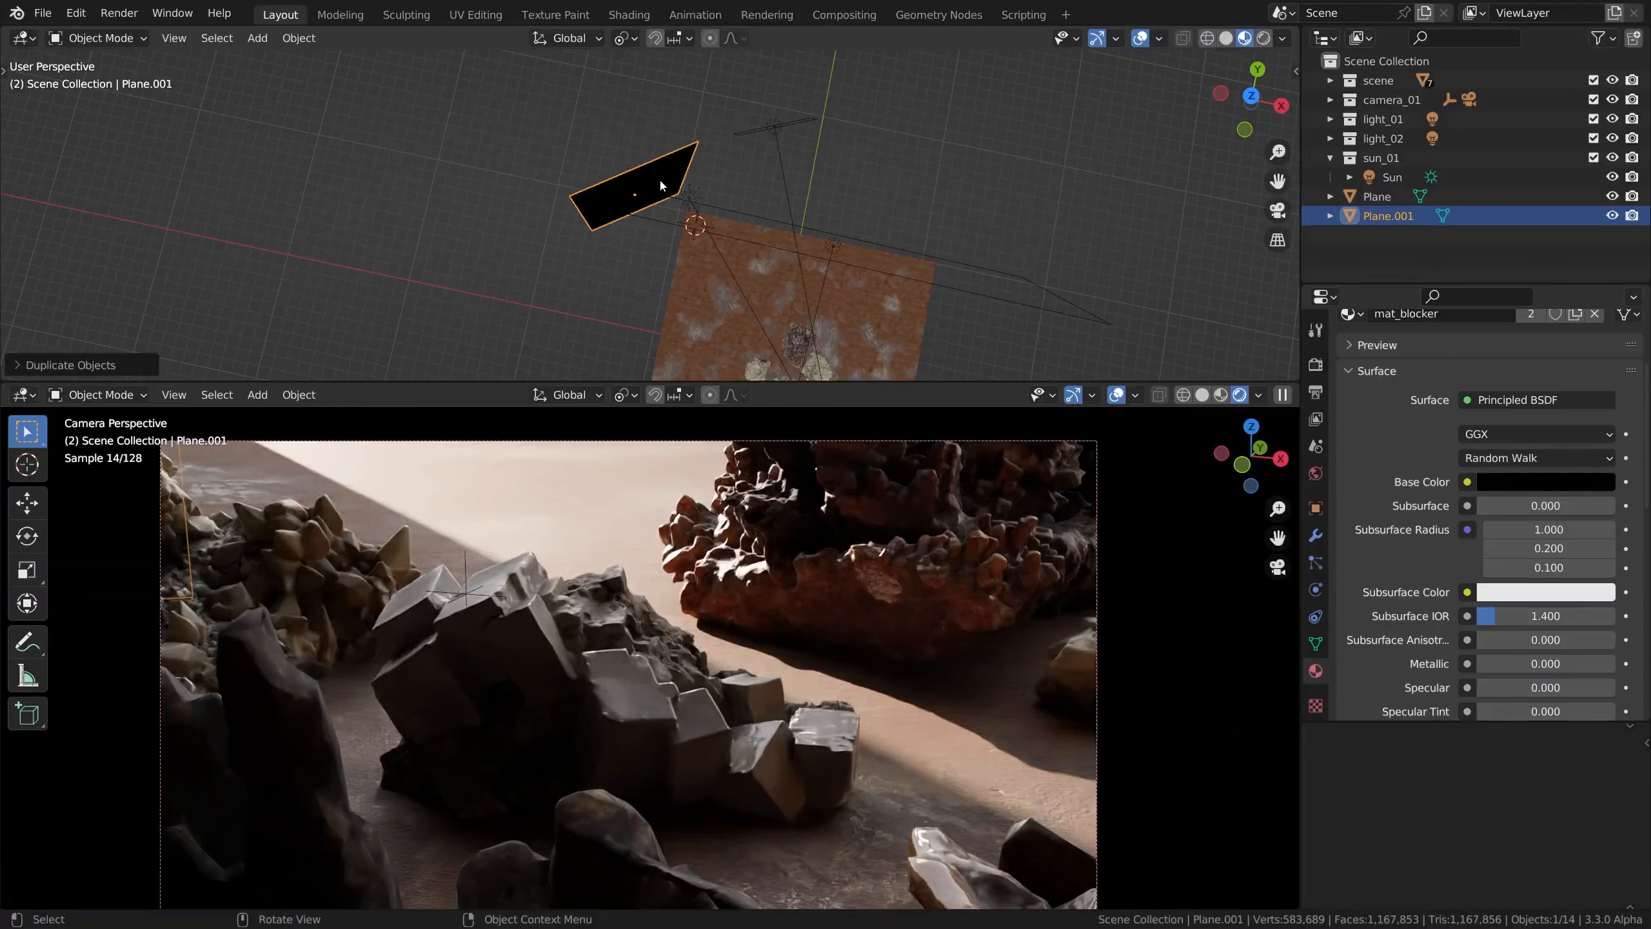
key("g")
key("x")
key("x")
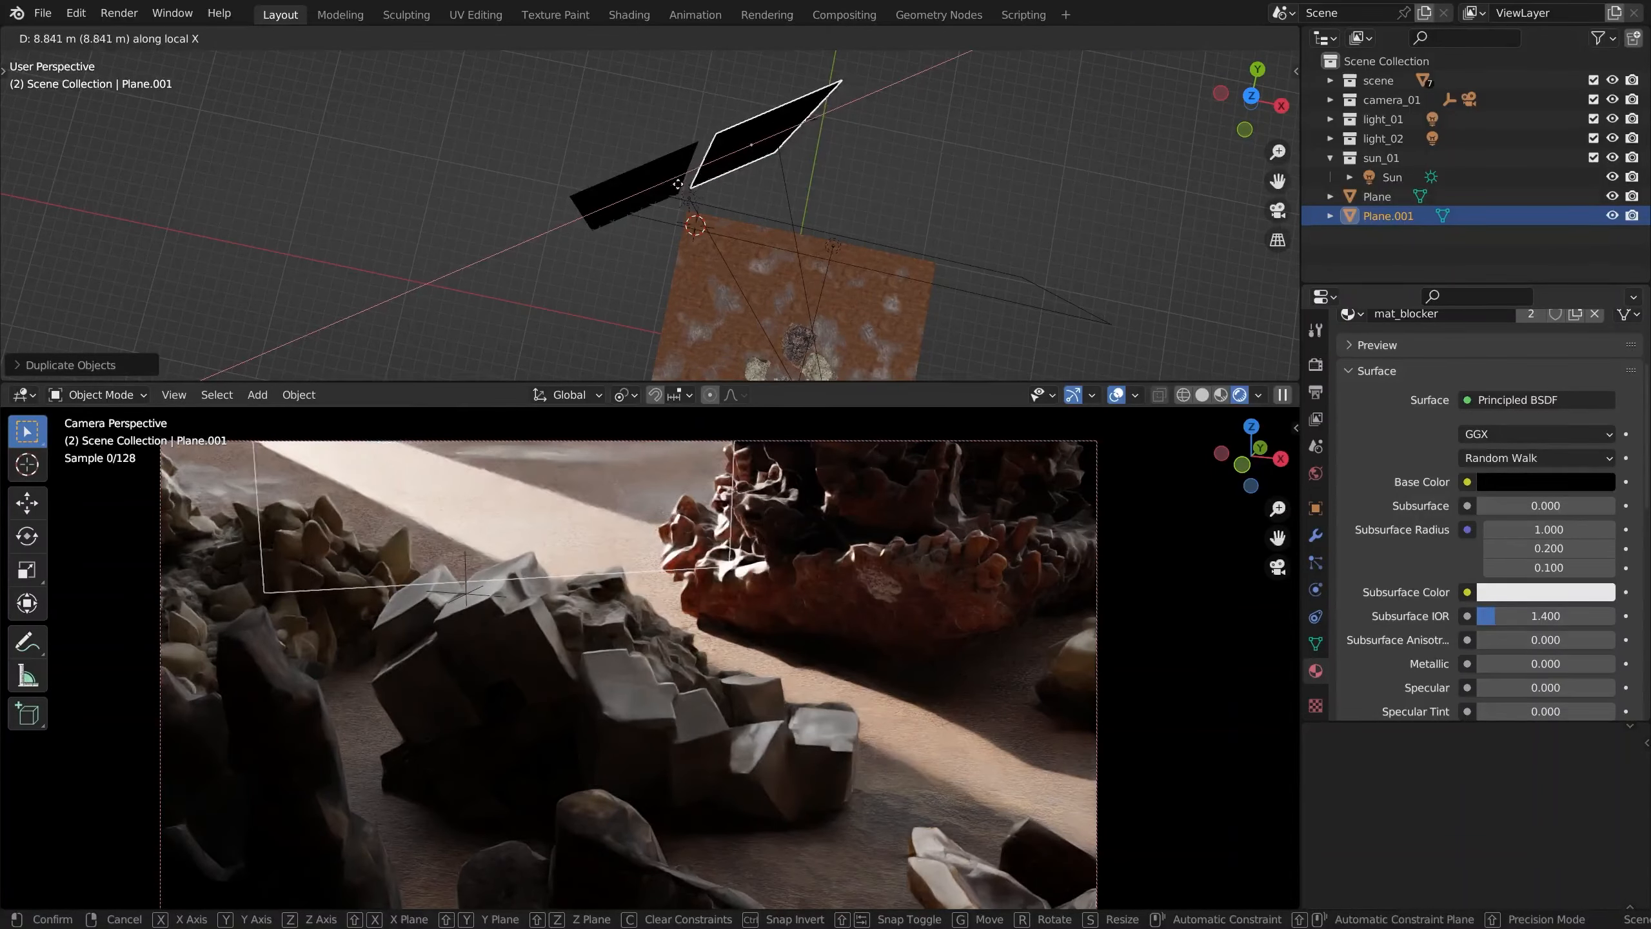
left_click(657, 214)
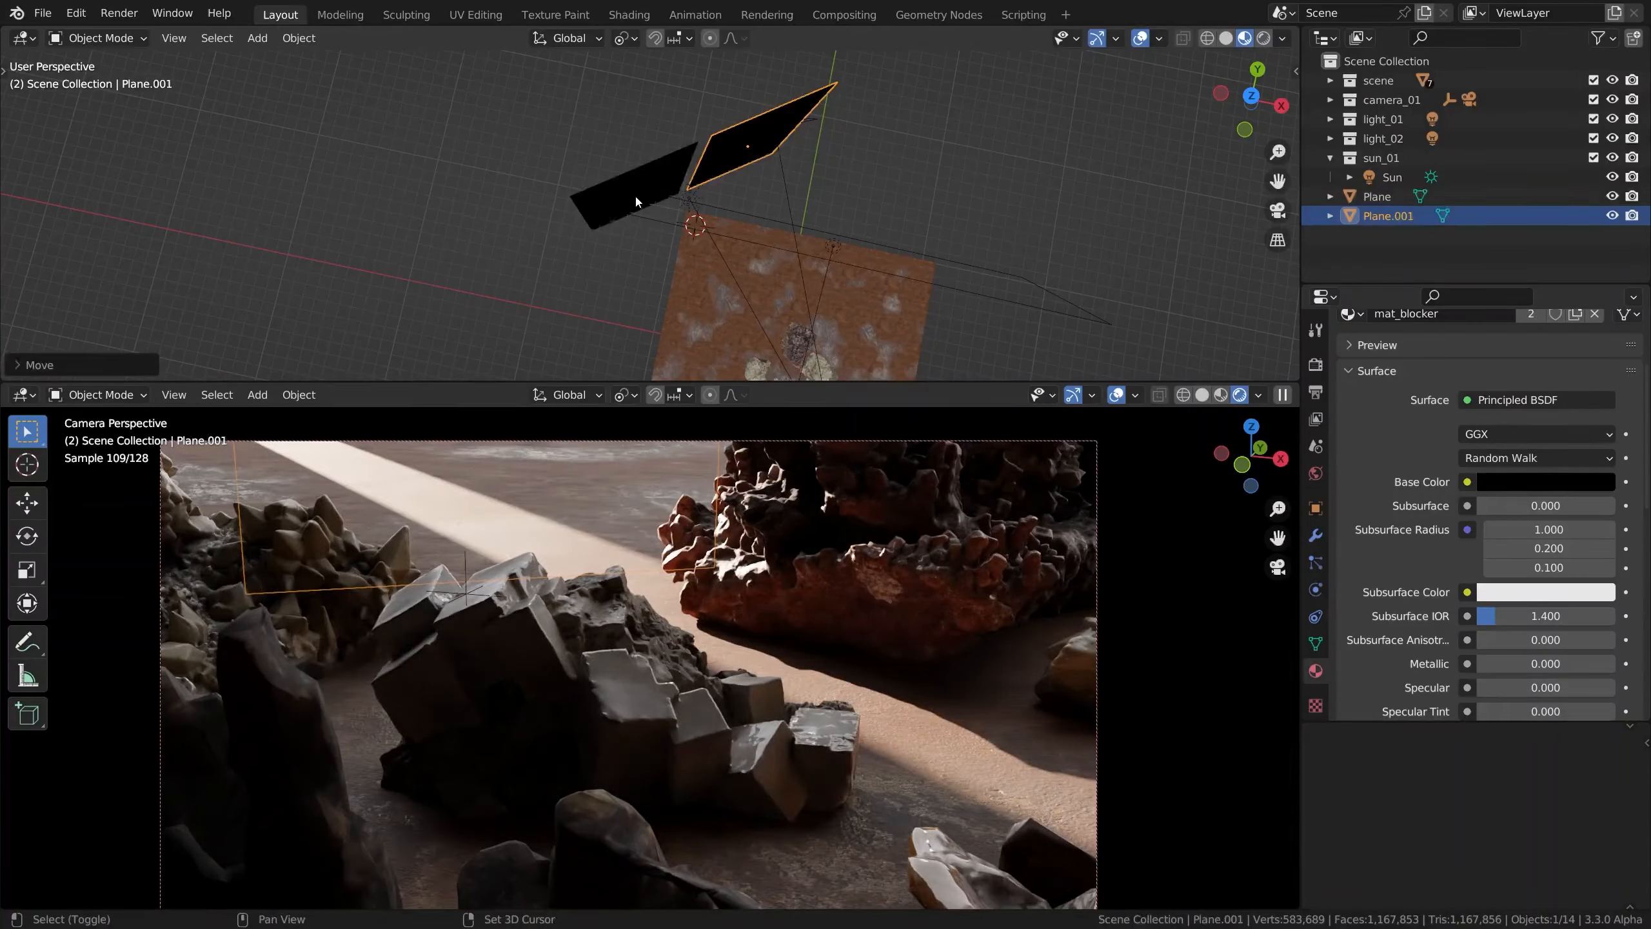
left_click(635, 194, "shift")
key("g")
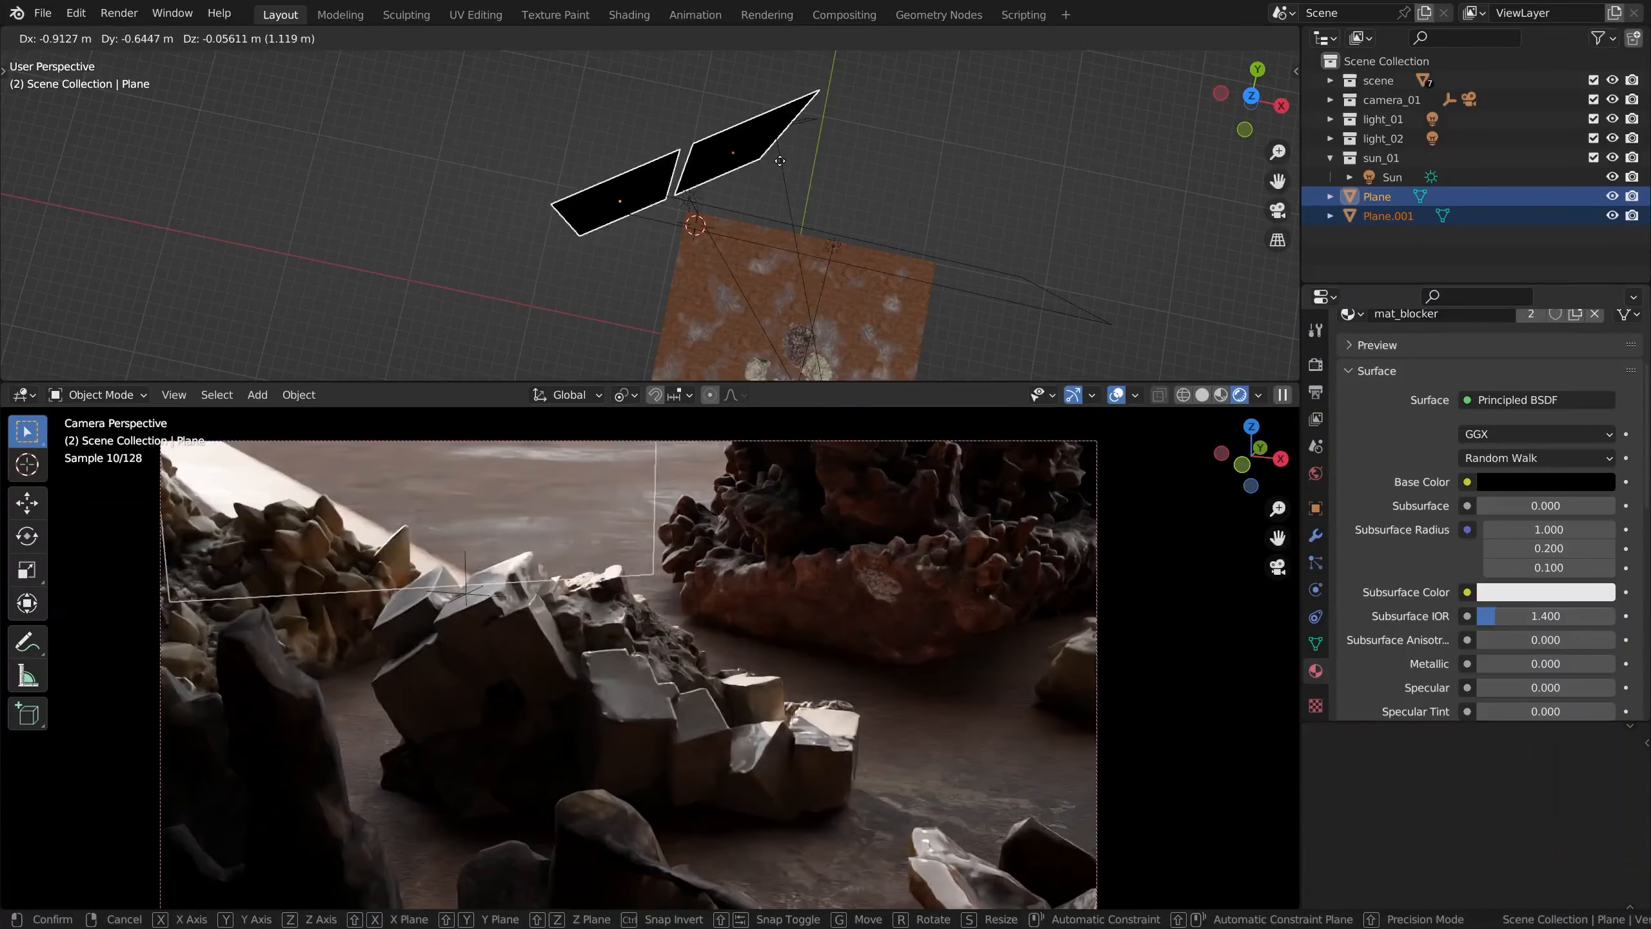
right_click(776, 164)
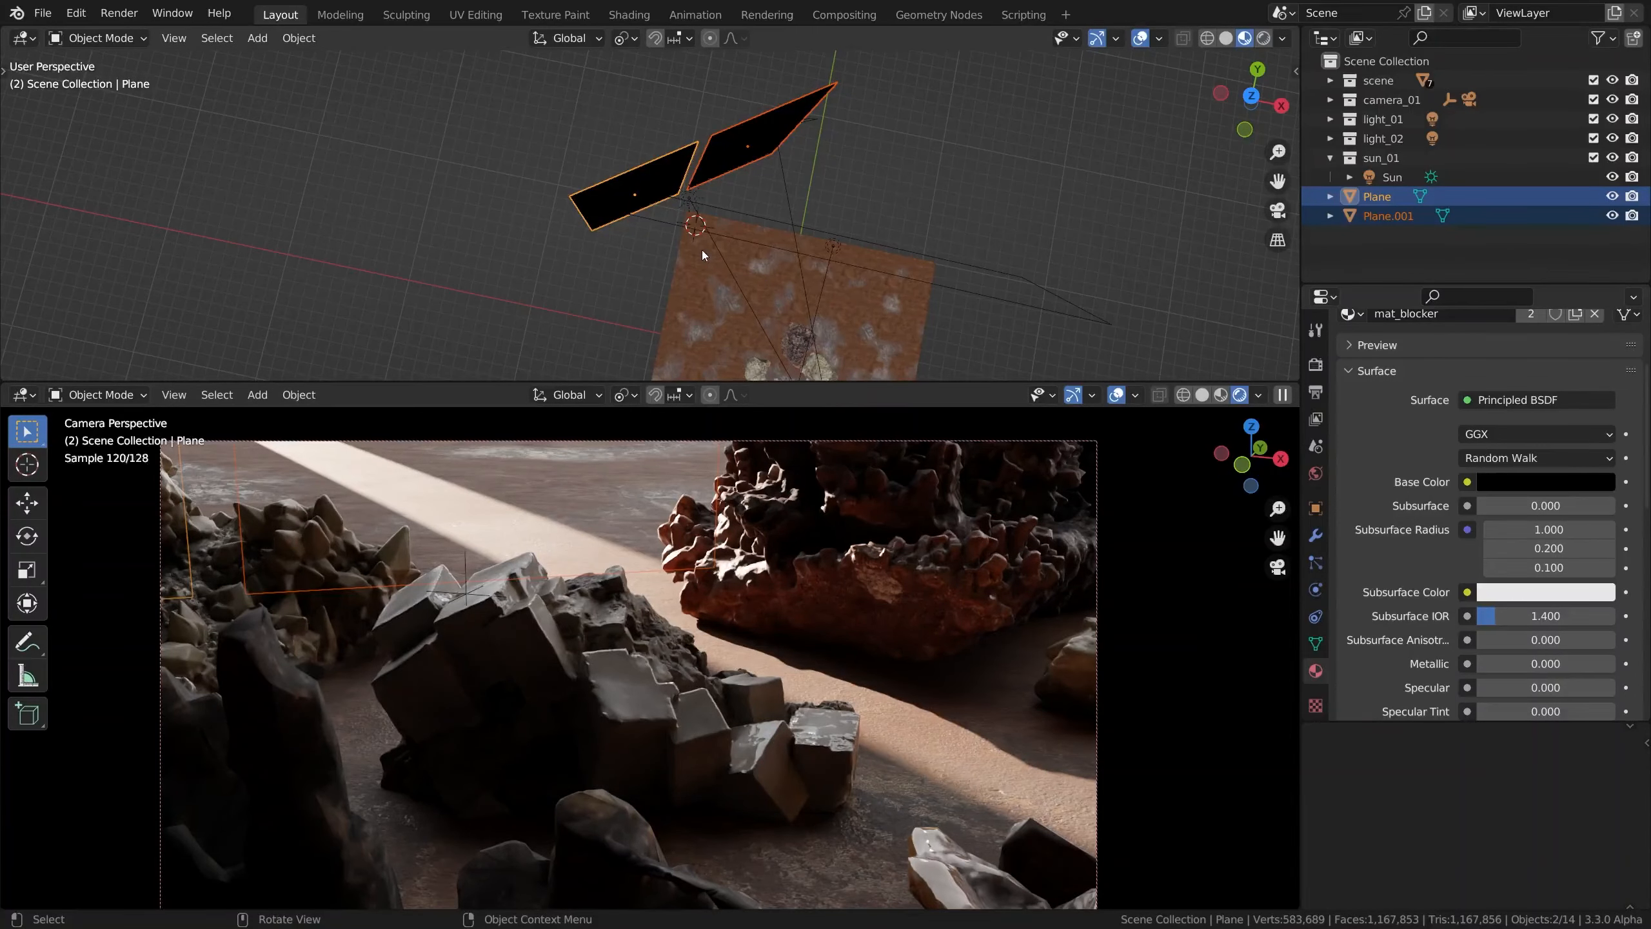
Duplicate the second blocker plane and place the copy over the gap between the two blockers
left_click(723, 173)
left_click_drag(700, 223, 795, 119, "alt")
key("shift+d")
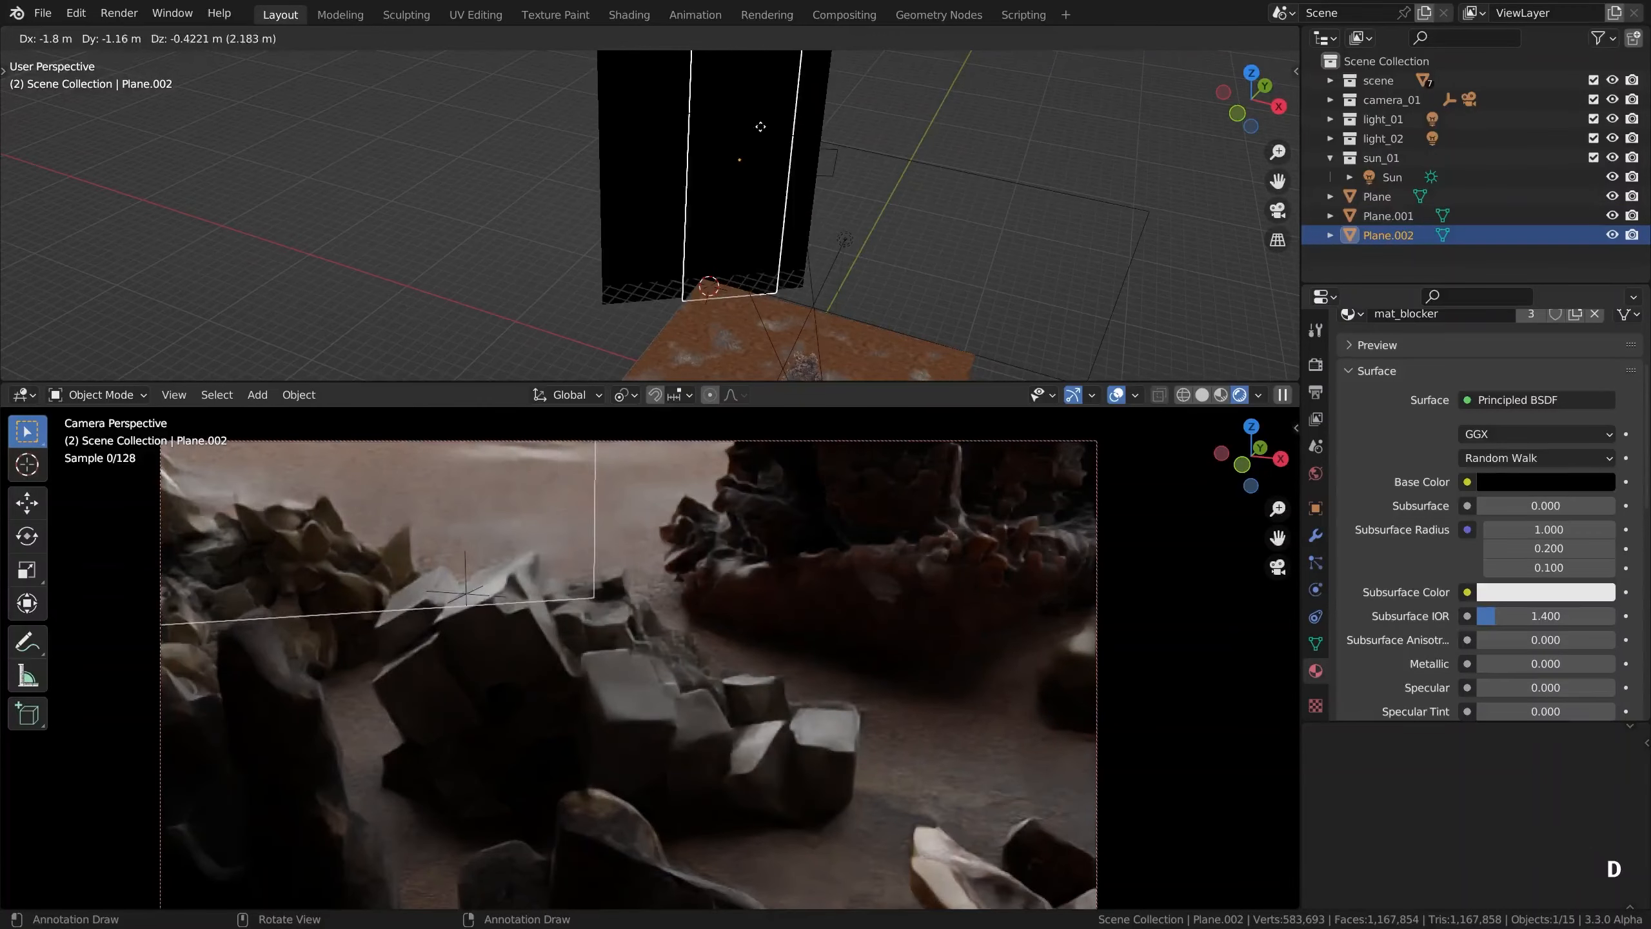
left_click(740, 122)
Raise the third blocker plane about 10.9 m along its local Y axis to let light through the gap
key("g")
key("z")
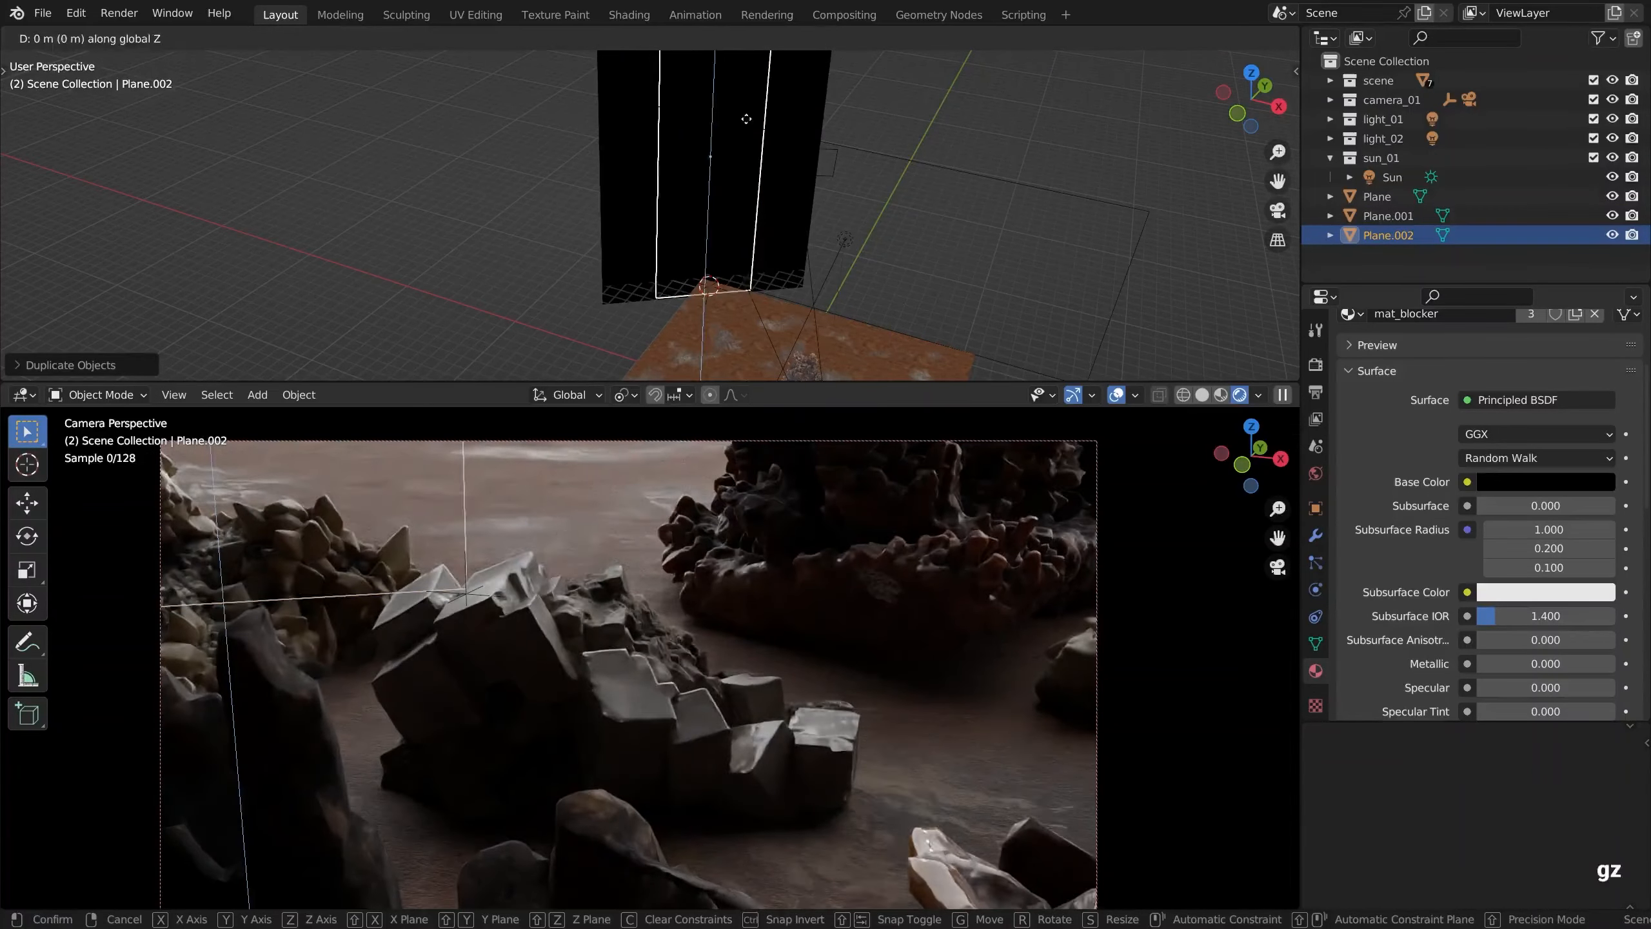
key("y")
key("y")
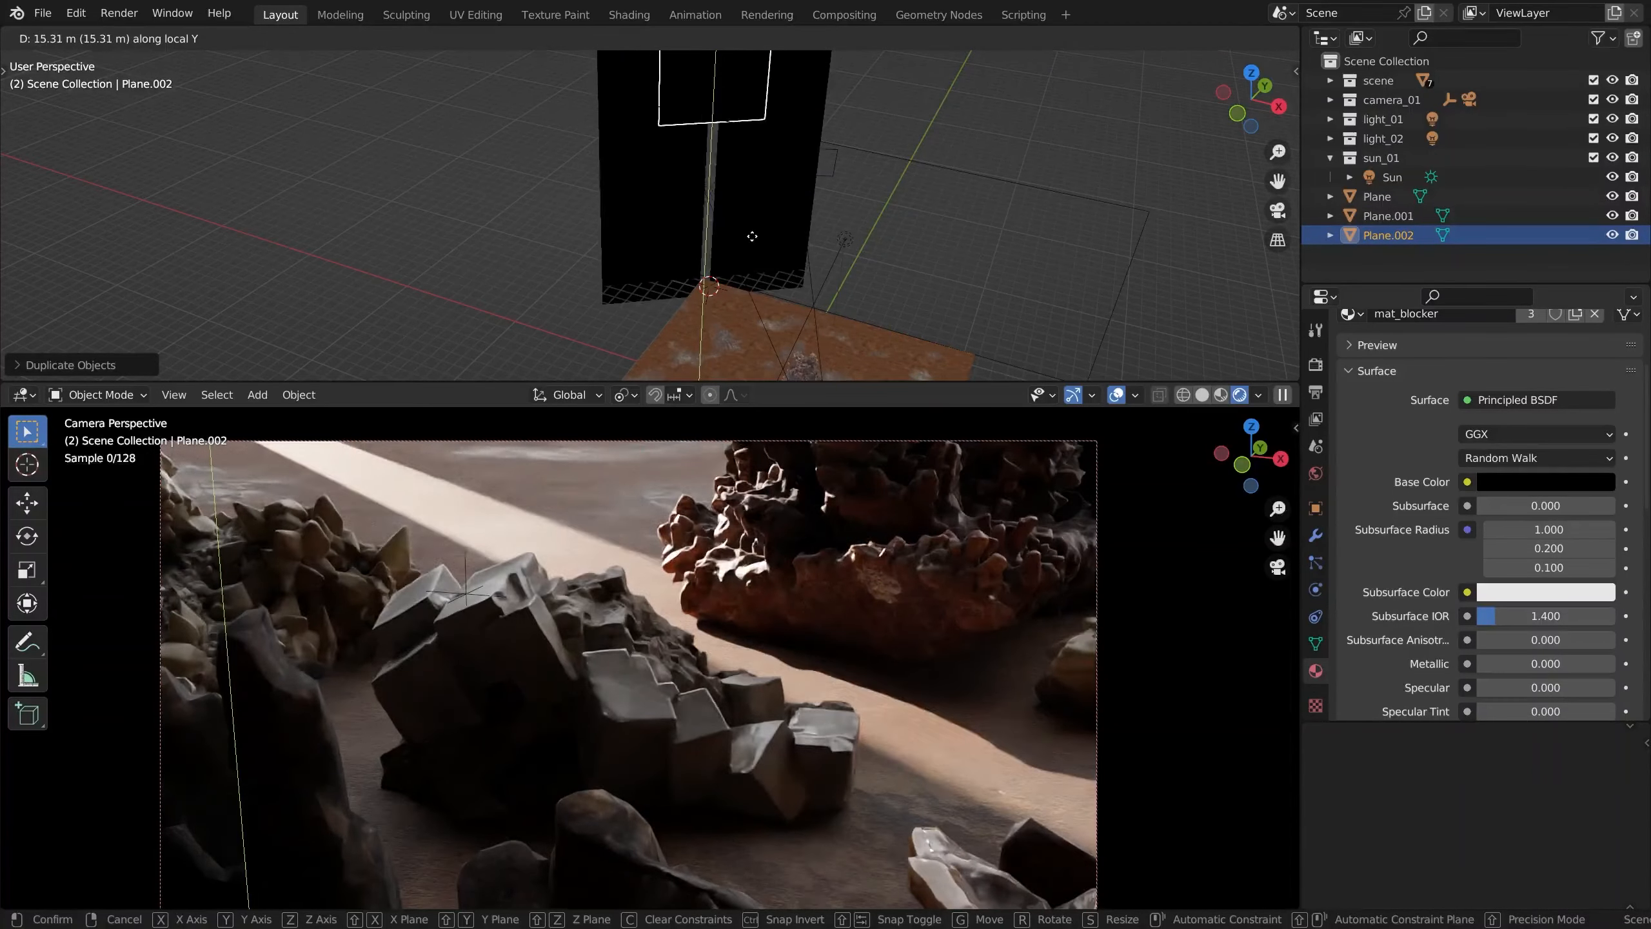
left_click(747, 300)
Lower the third blocker about 2.6 m along its local Y axis to shorten the light streak
scroll(774, 132, "up", 6)
left_click_drag(707, 194, 732, 127, "alt+shift")
key("g")
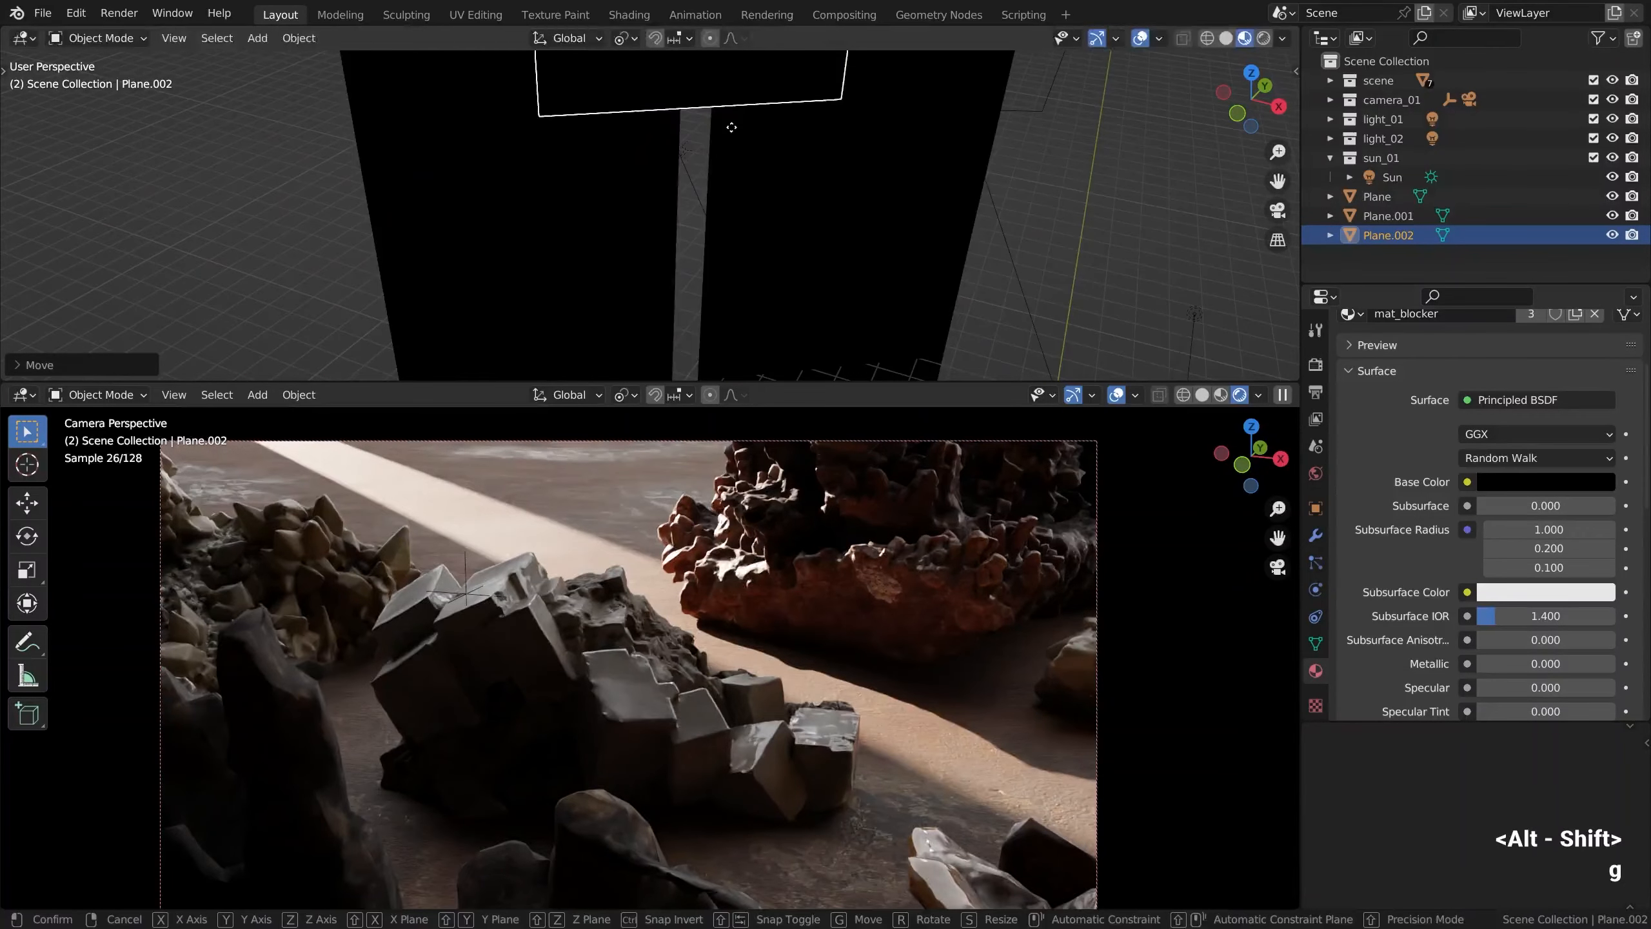
key("y")
key("y")
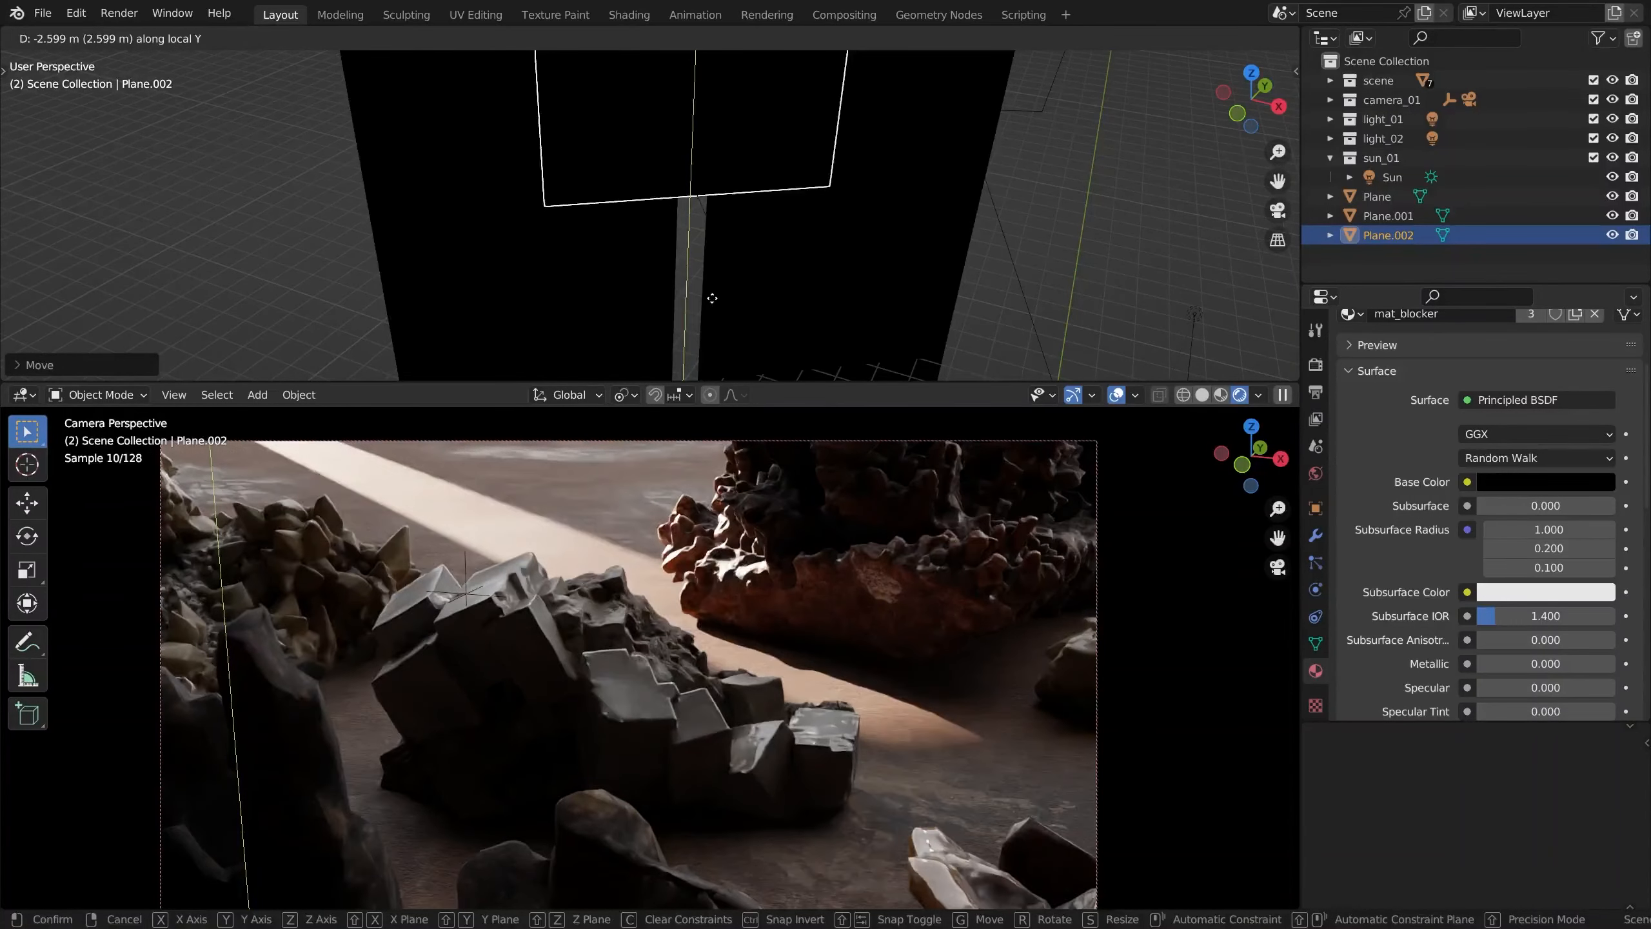
left_click(712, 298)
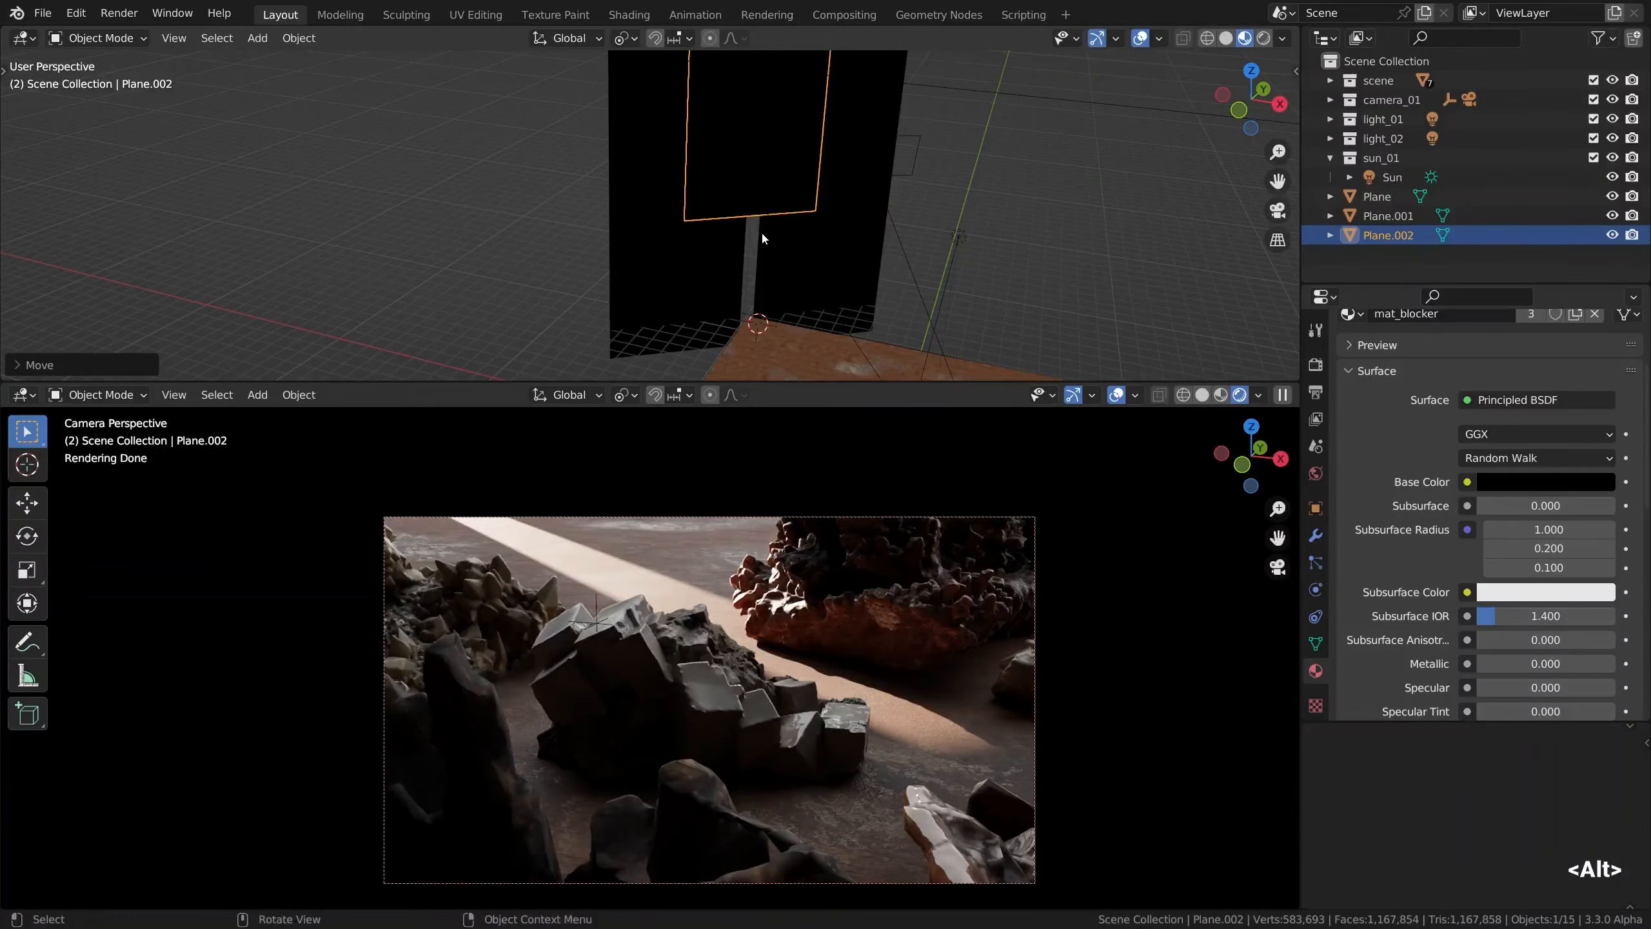
Add a mesh plane near the gap and rotate it about the Z axis to align with the blockers
key("shift+a")
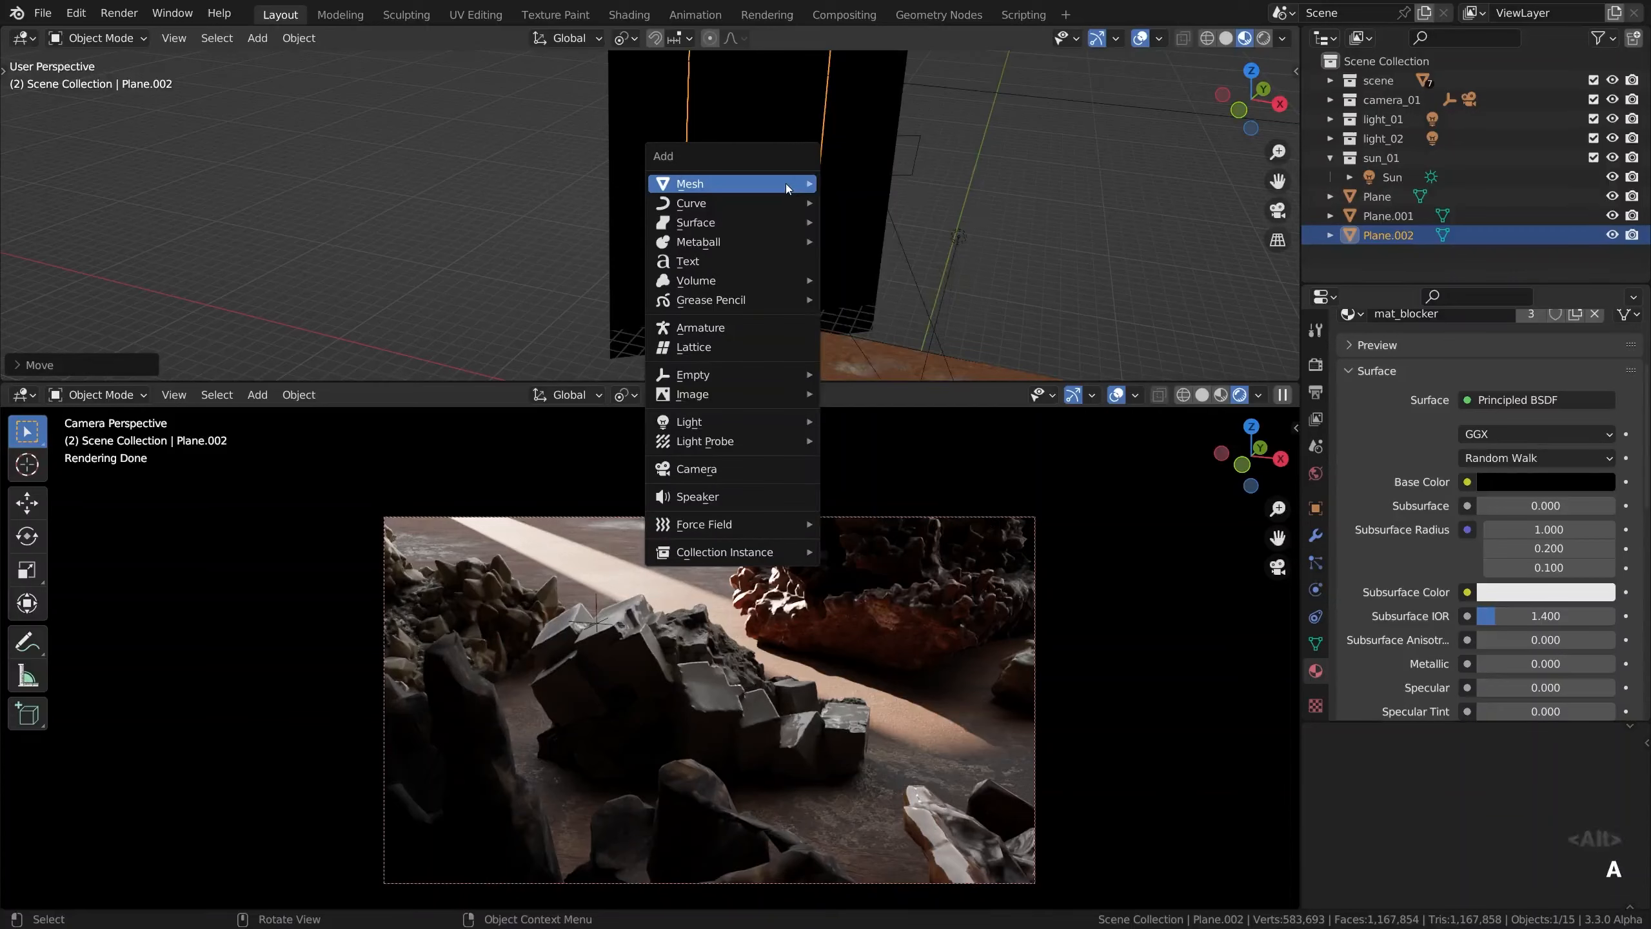
mouse_move(784, 183)
left_click(845, 184)
scroll(757, 221, "up", 4)
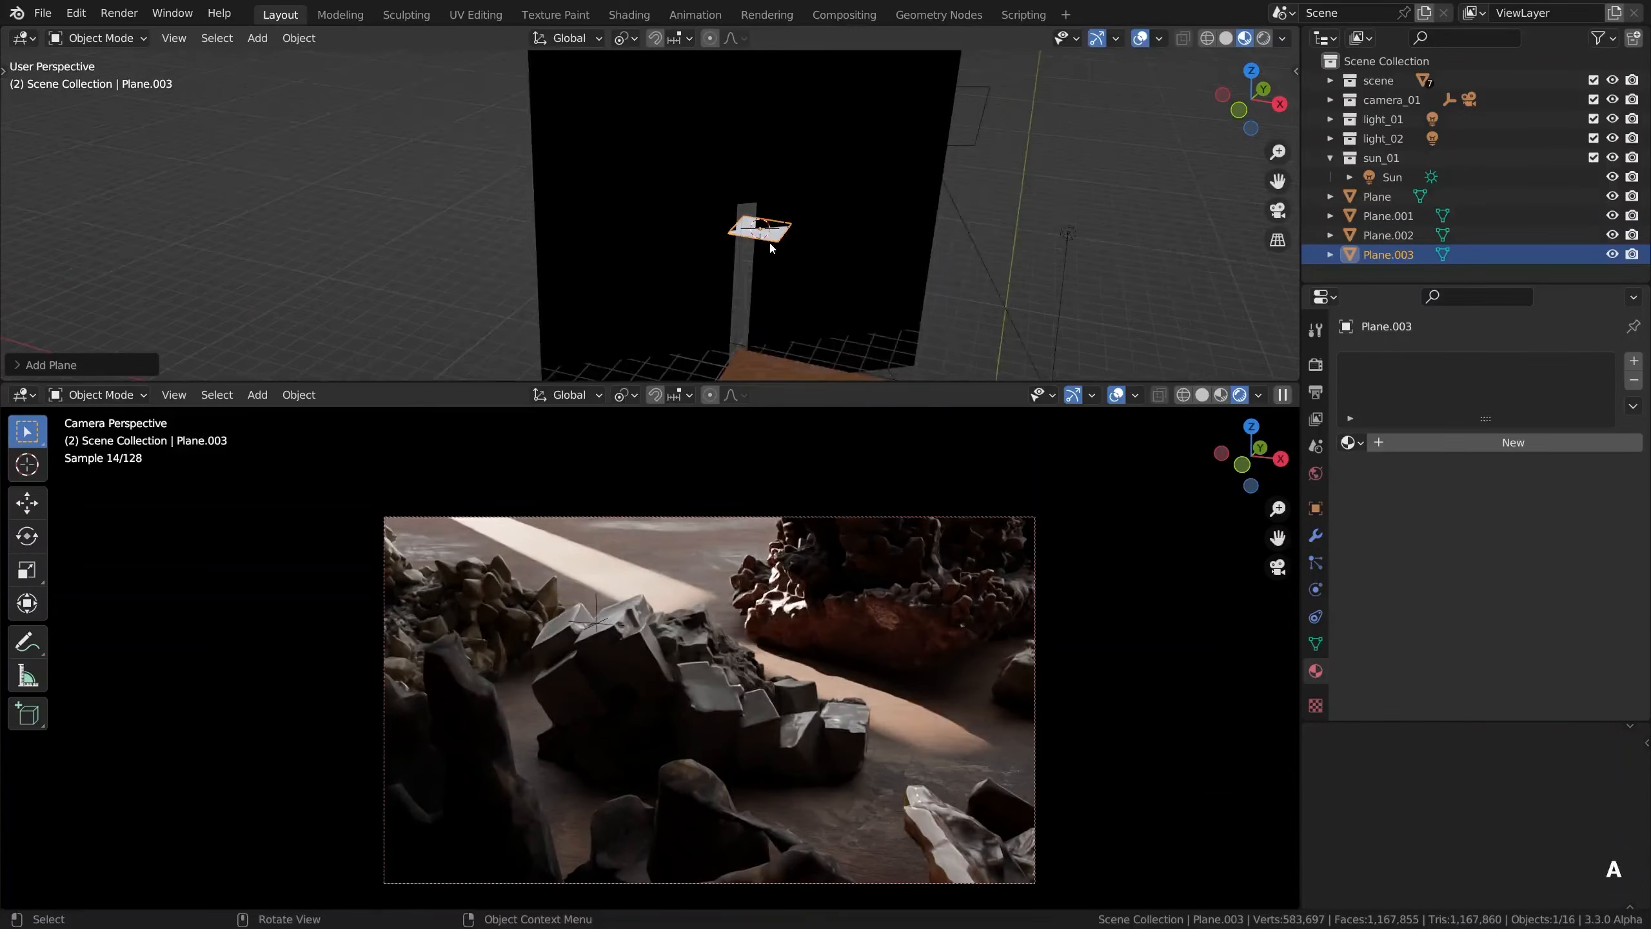
key("r")
key("z")
left_click(812, 208)
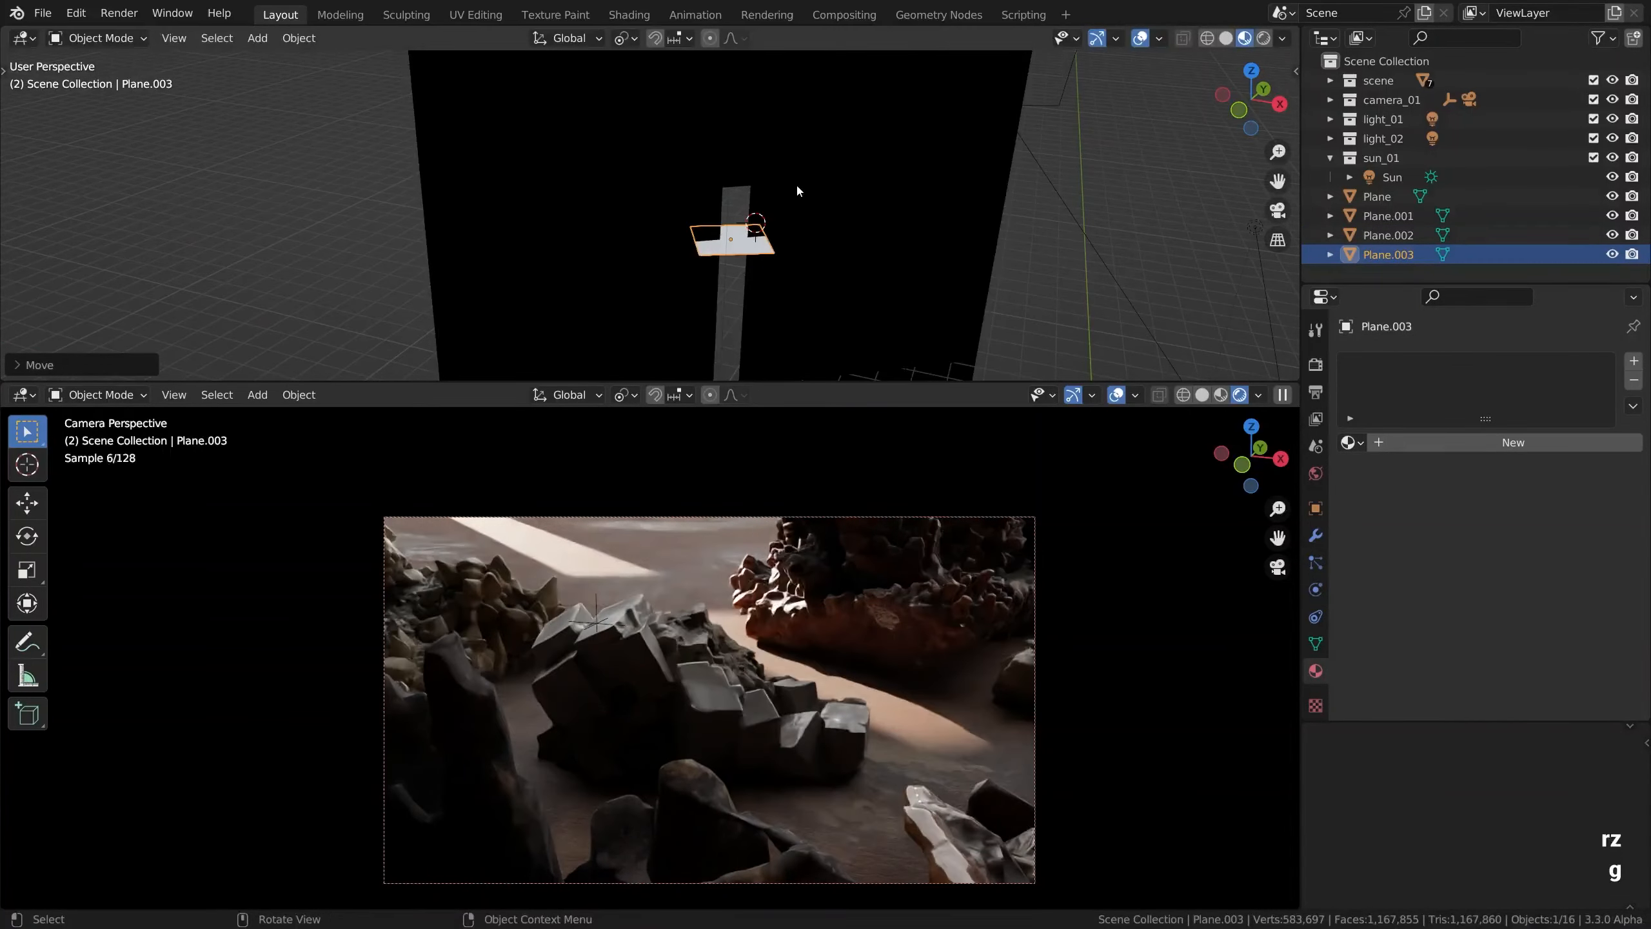
Shift the new plane horizontally in front of the gap and rotate it upright about its local X axis
key("g")
key("z")
left_click(812, 211)
key("r")
key("x")
key("x")
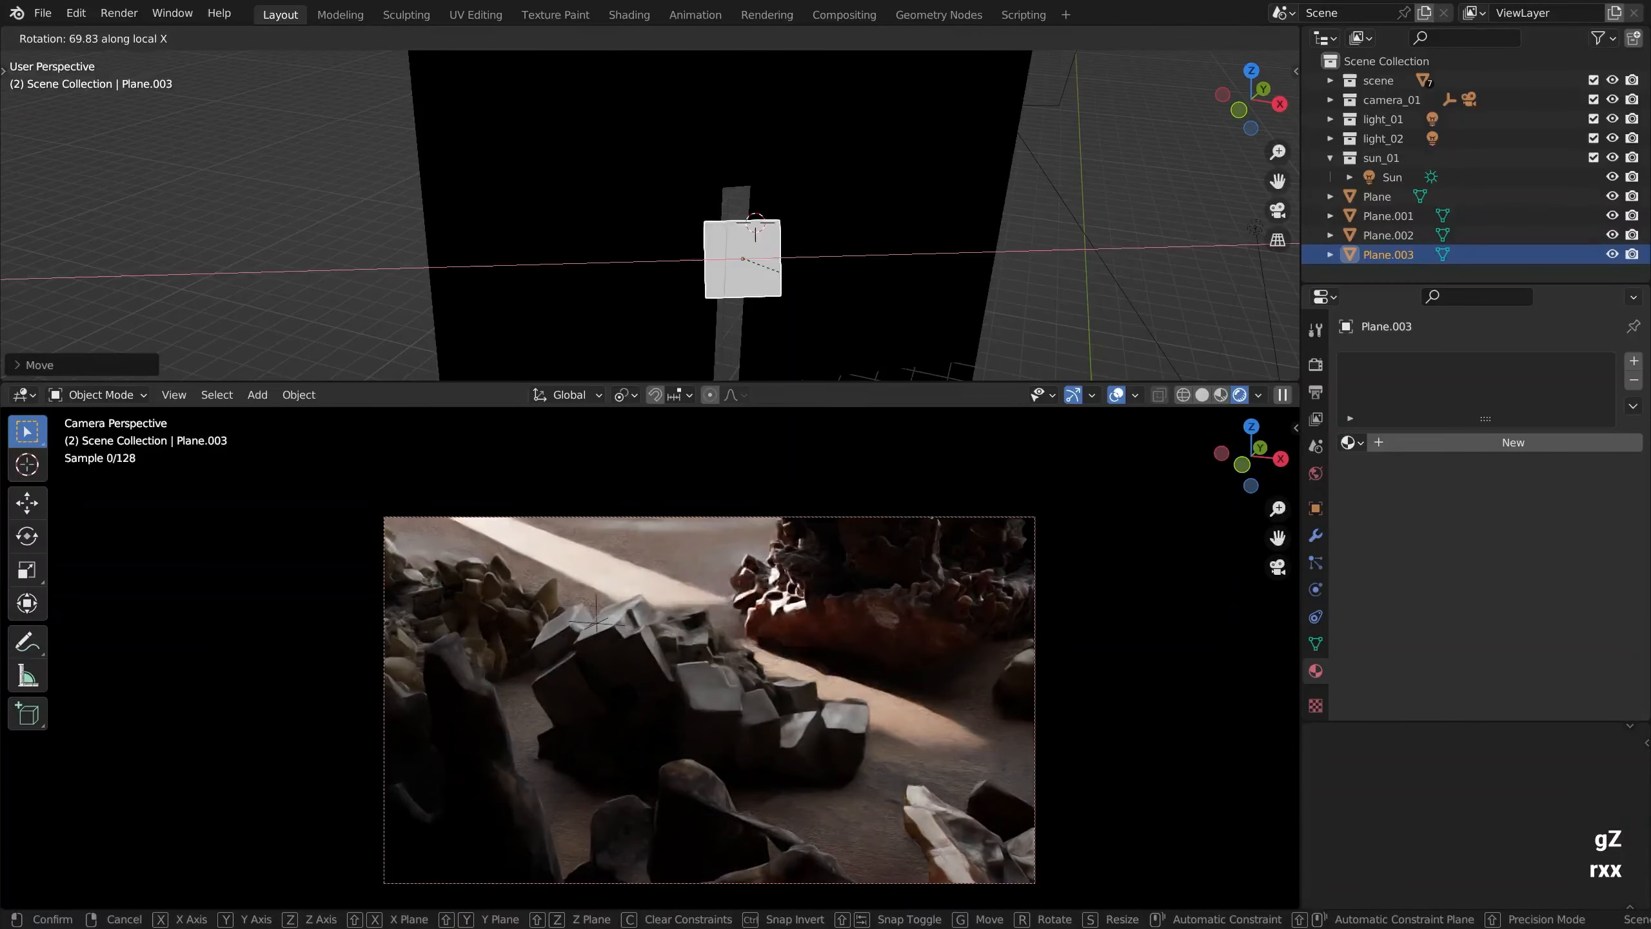
left_click(766, 228)
Stretch the new plane along its local Y axis so it covers the whole gap
key("s")
key("y")
key("y")
left_click(832, 320)
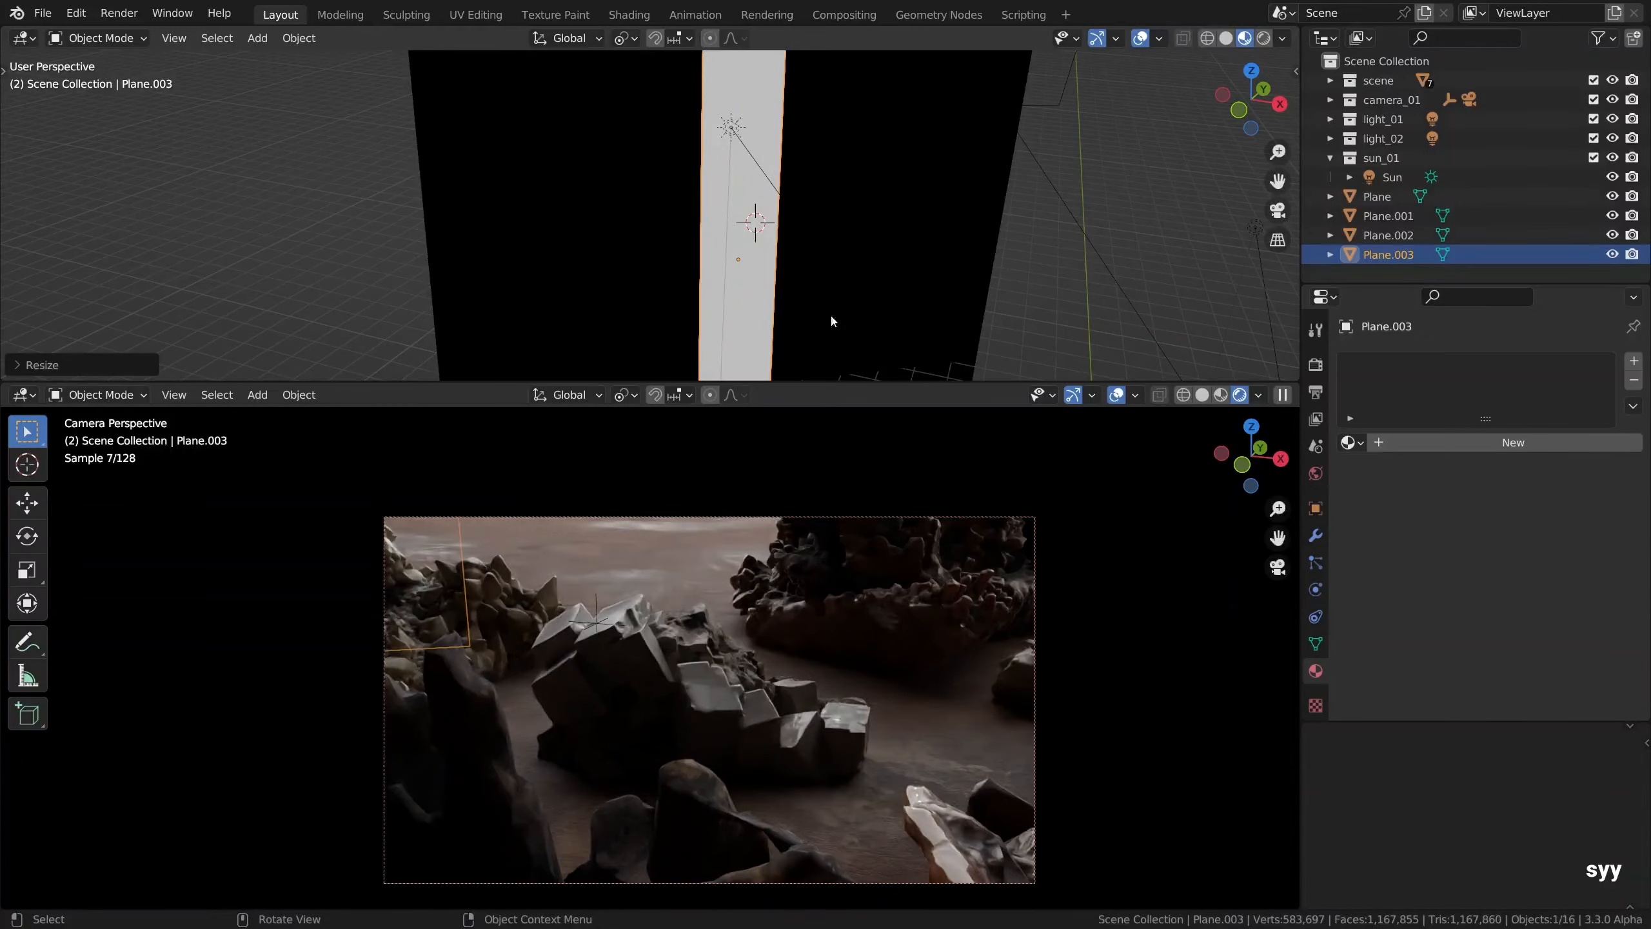
In a maximized, solid-shaded view, edit the strip plane's mesh and add four loop cuts across its length
key("ctrl+space")
key("Tab")
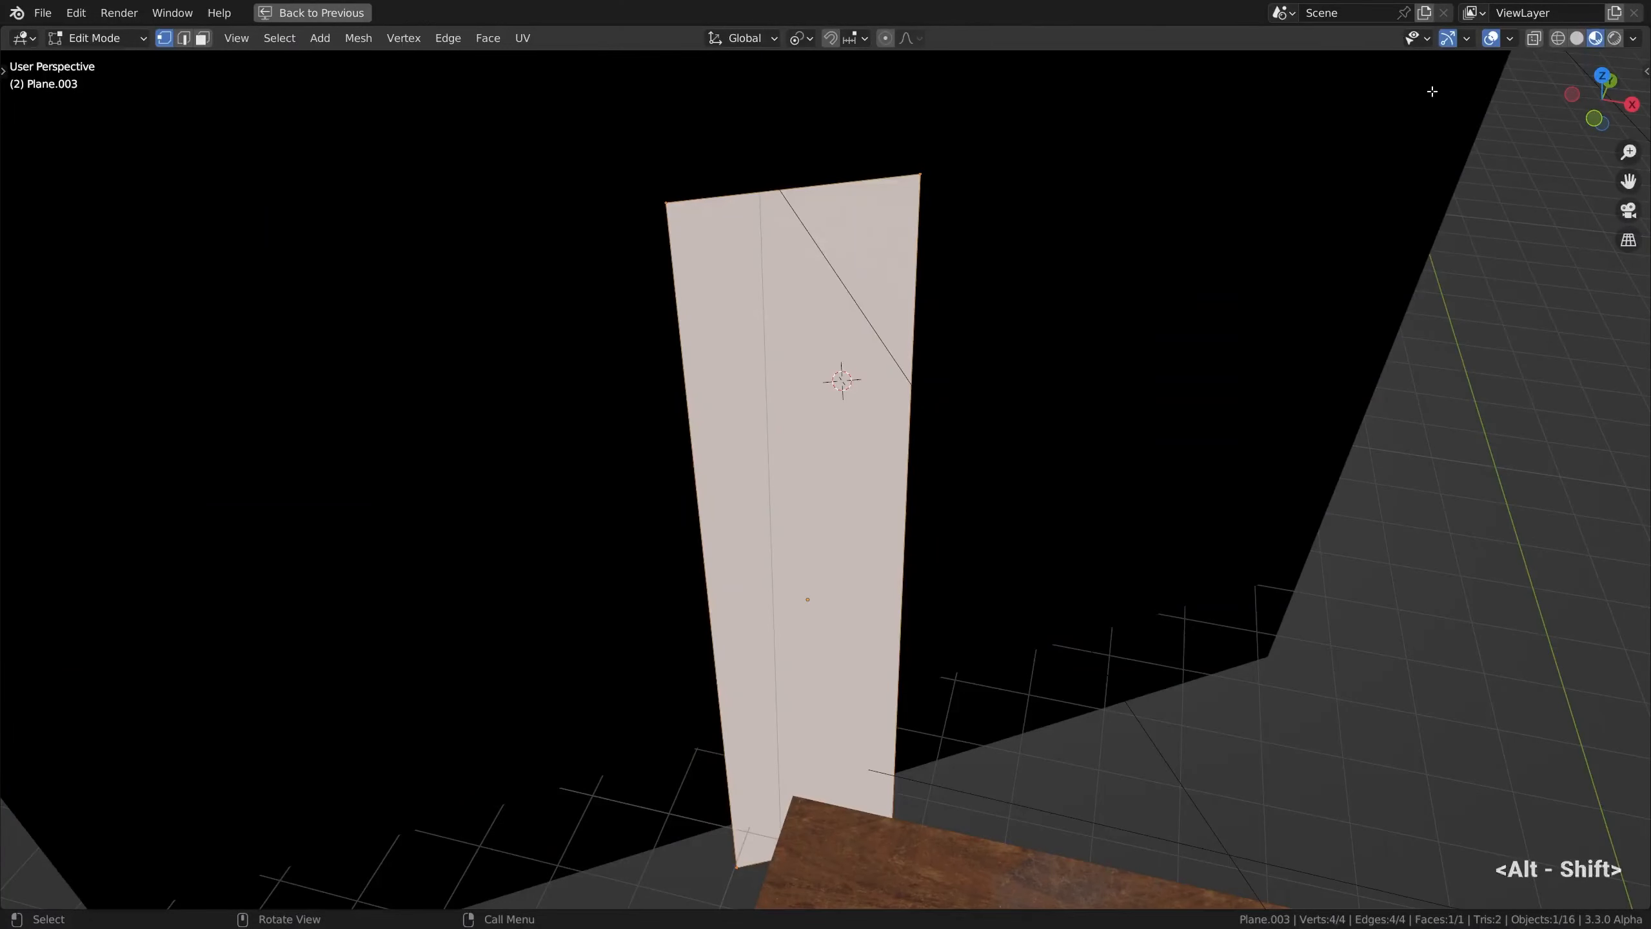
left_click(1578, 40)
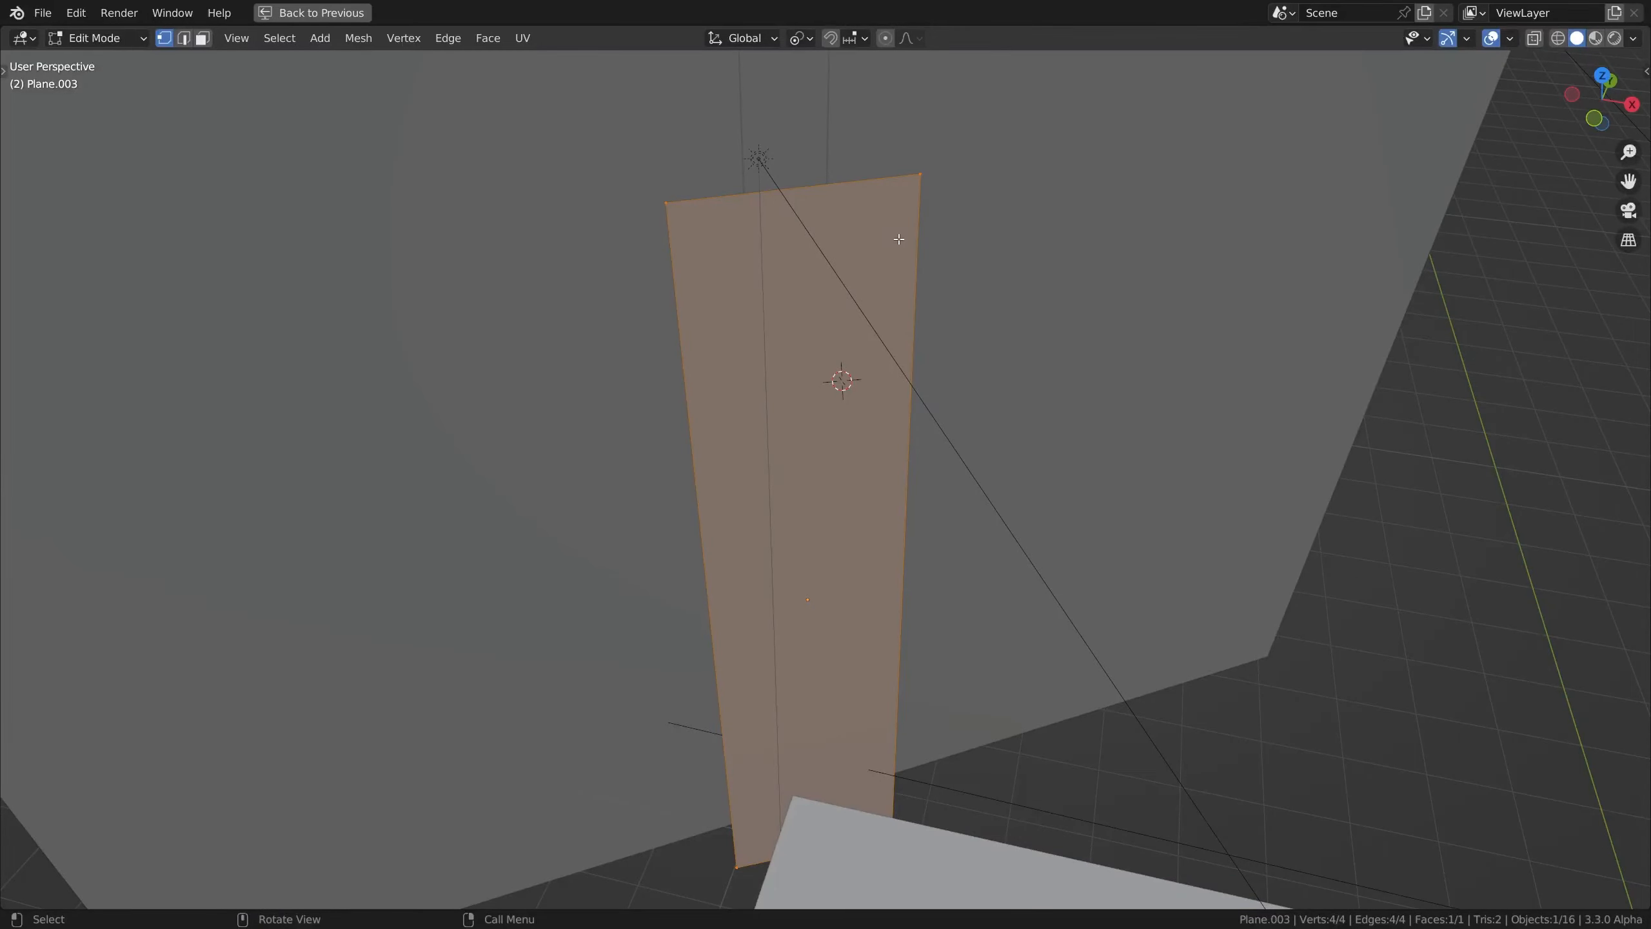
key("ctrl+r")
scroll(913, 445, "up", 3)
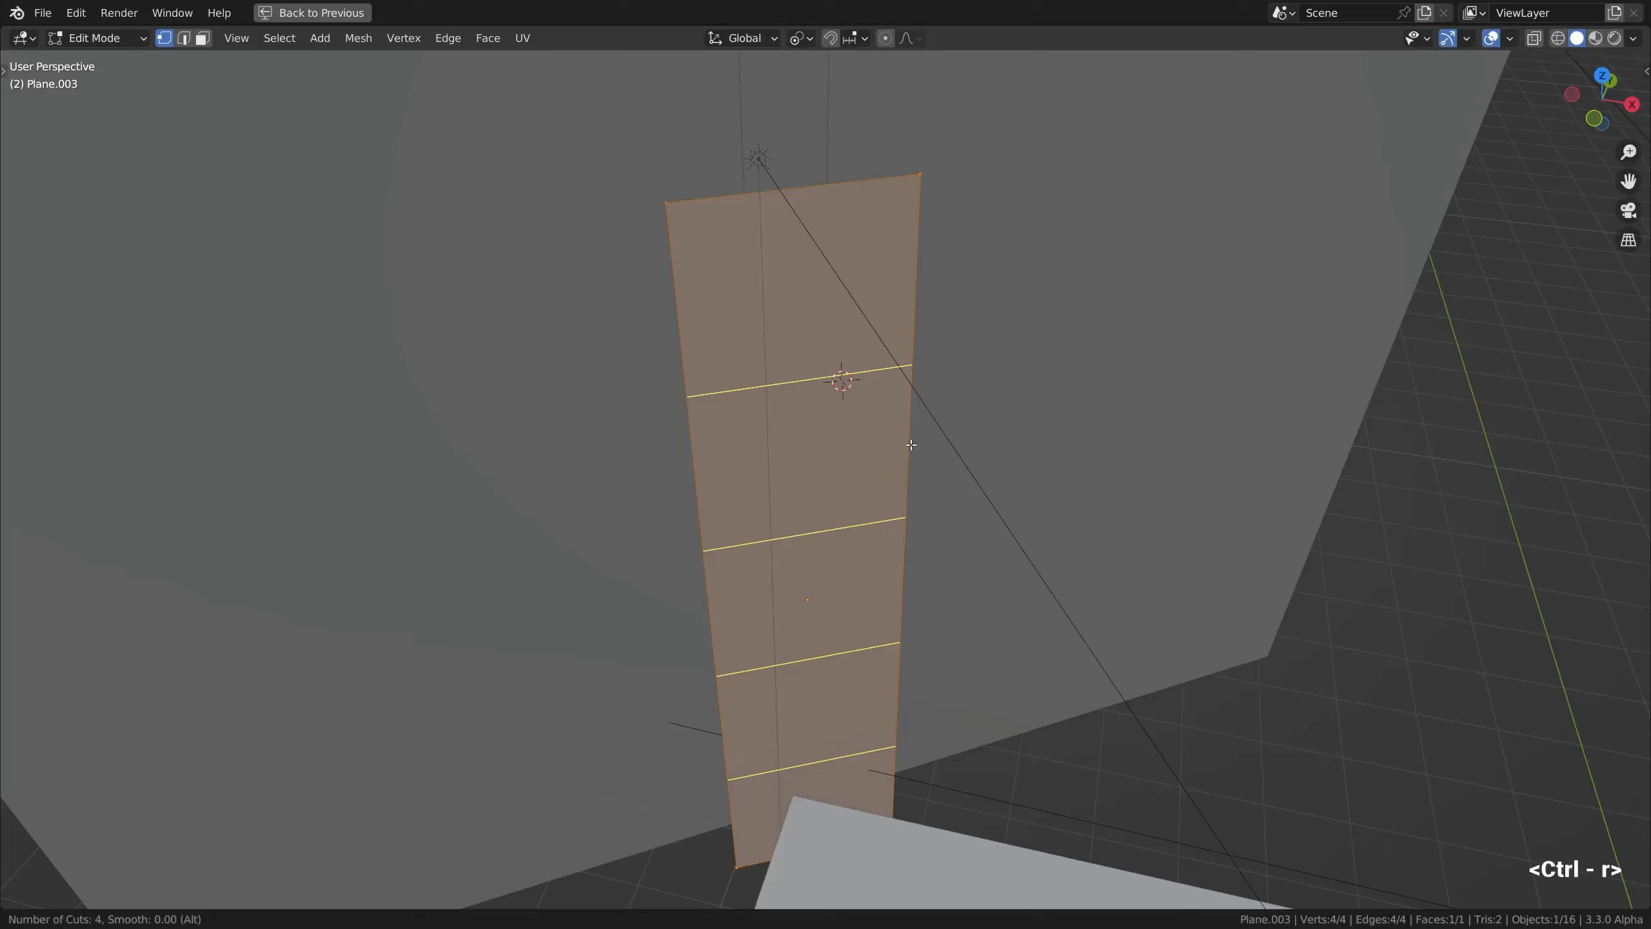
left_click(911, 445)
key("alt")
left_click(869, 443)
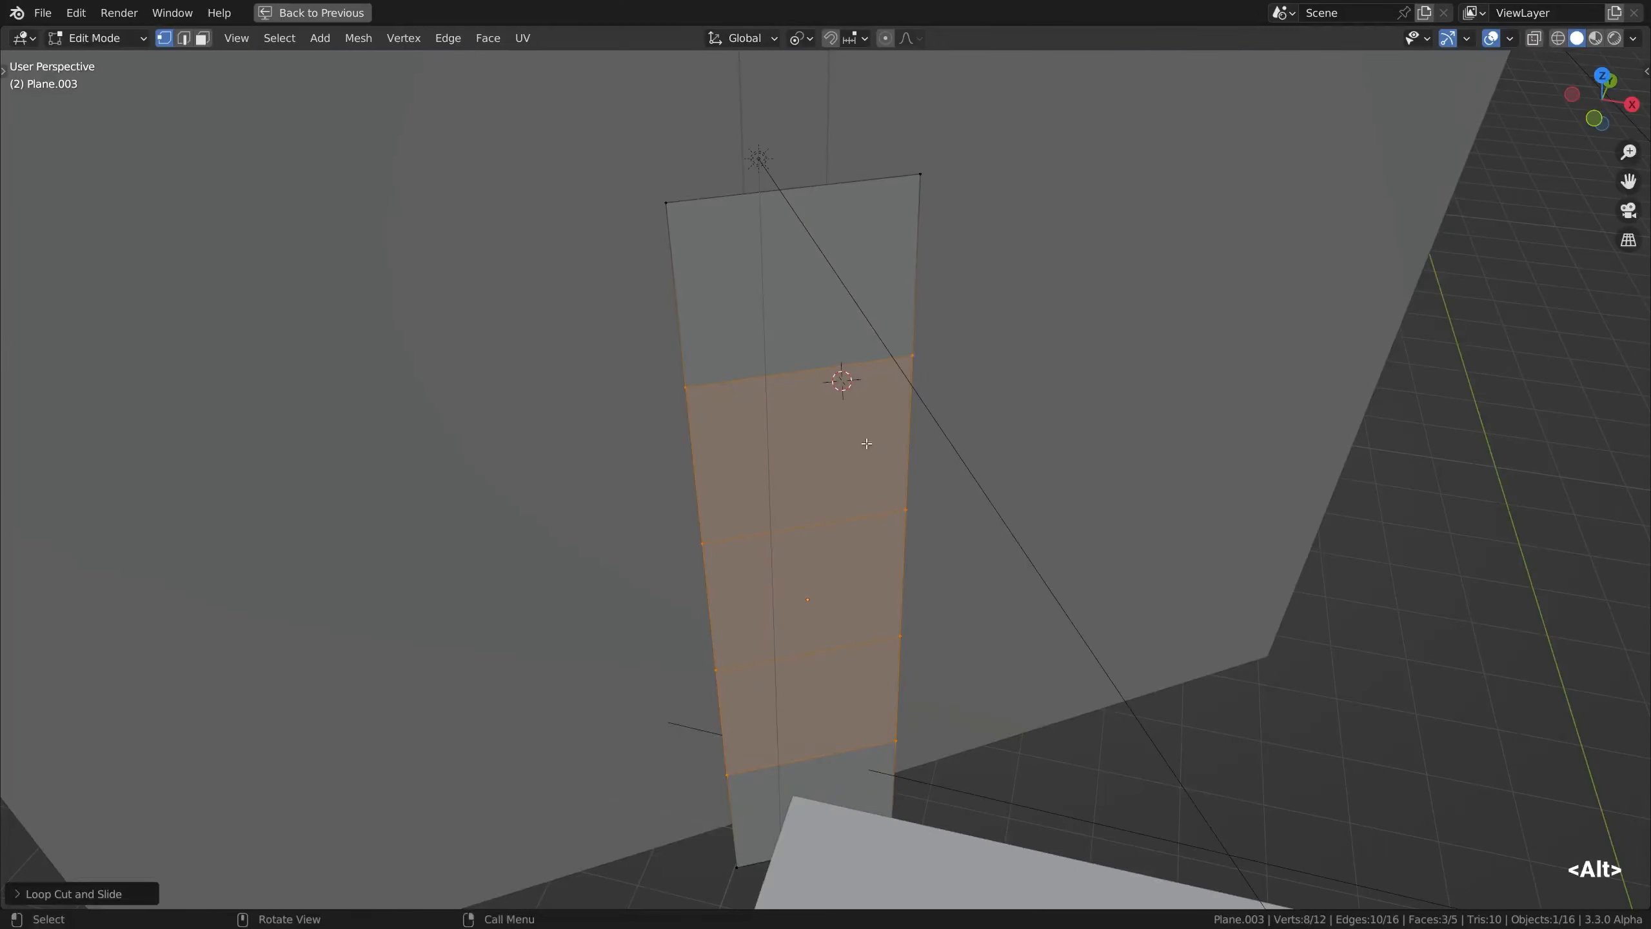
Select the strip plane's entire mesh and subdivide it once
mouse_move(847, 448)
left_mouse_down("alt")
mouse_move(843, 422)
mouse_move(845, 437)
left_mouse_up("alt")
scroll(845, 445, "down", 2)
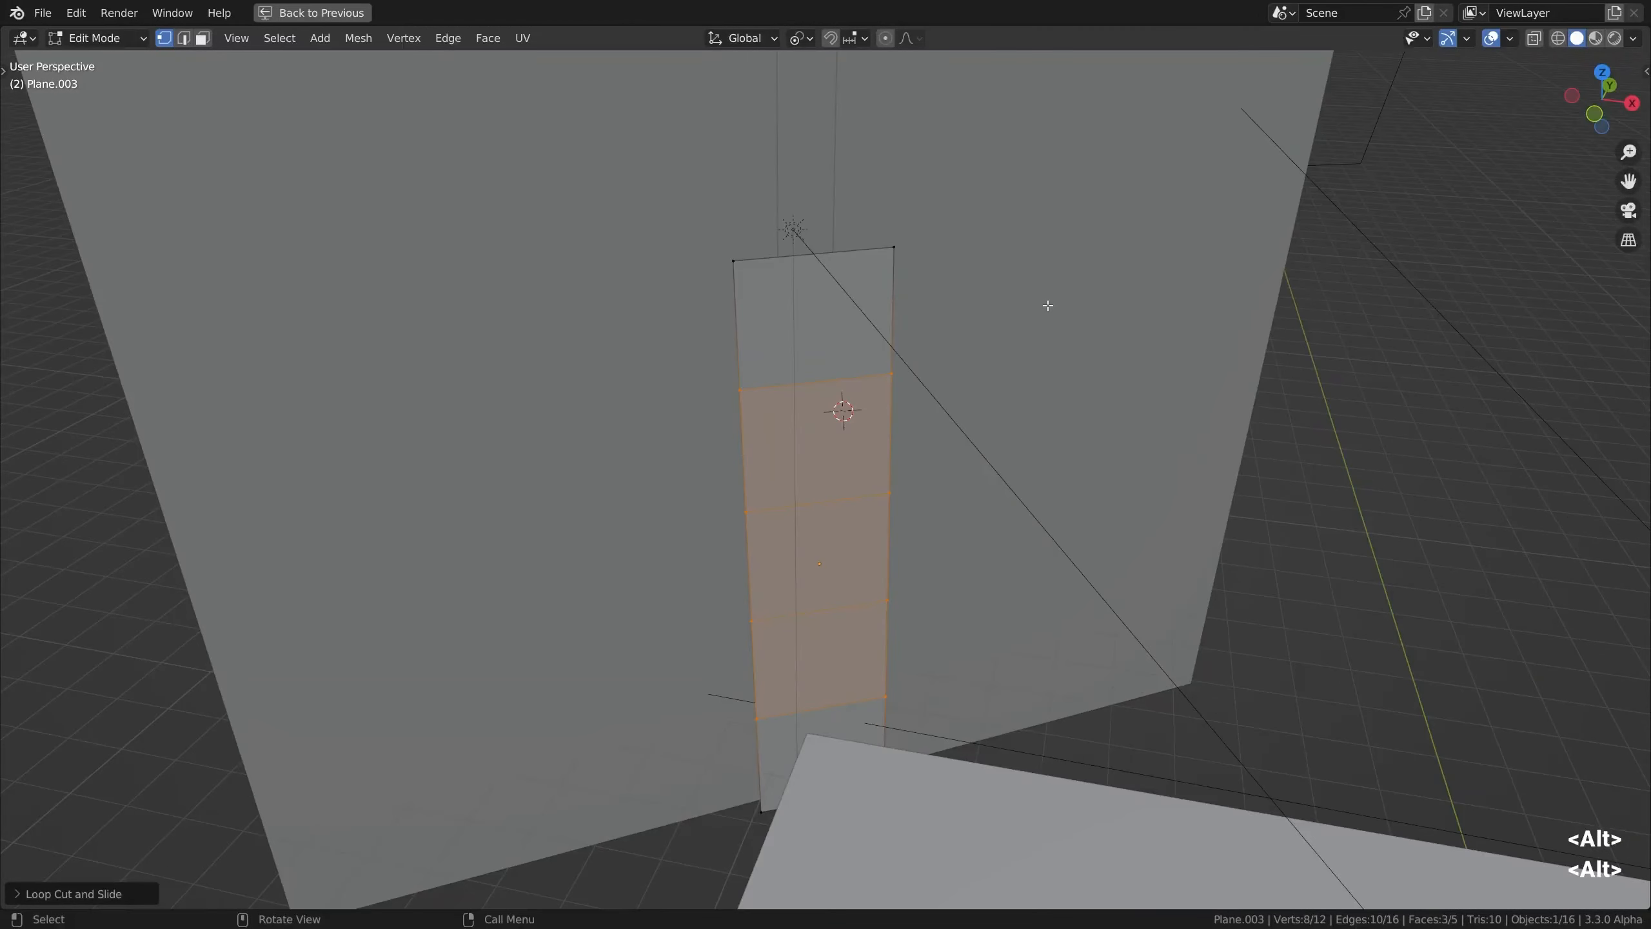
key("a")
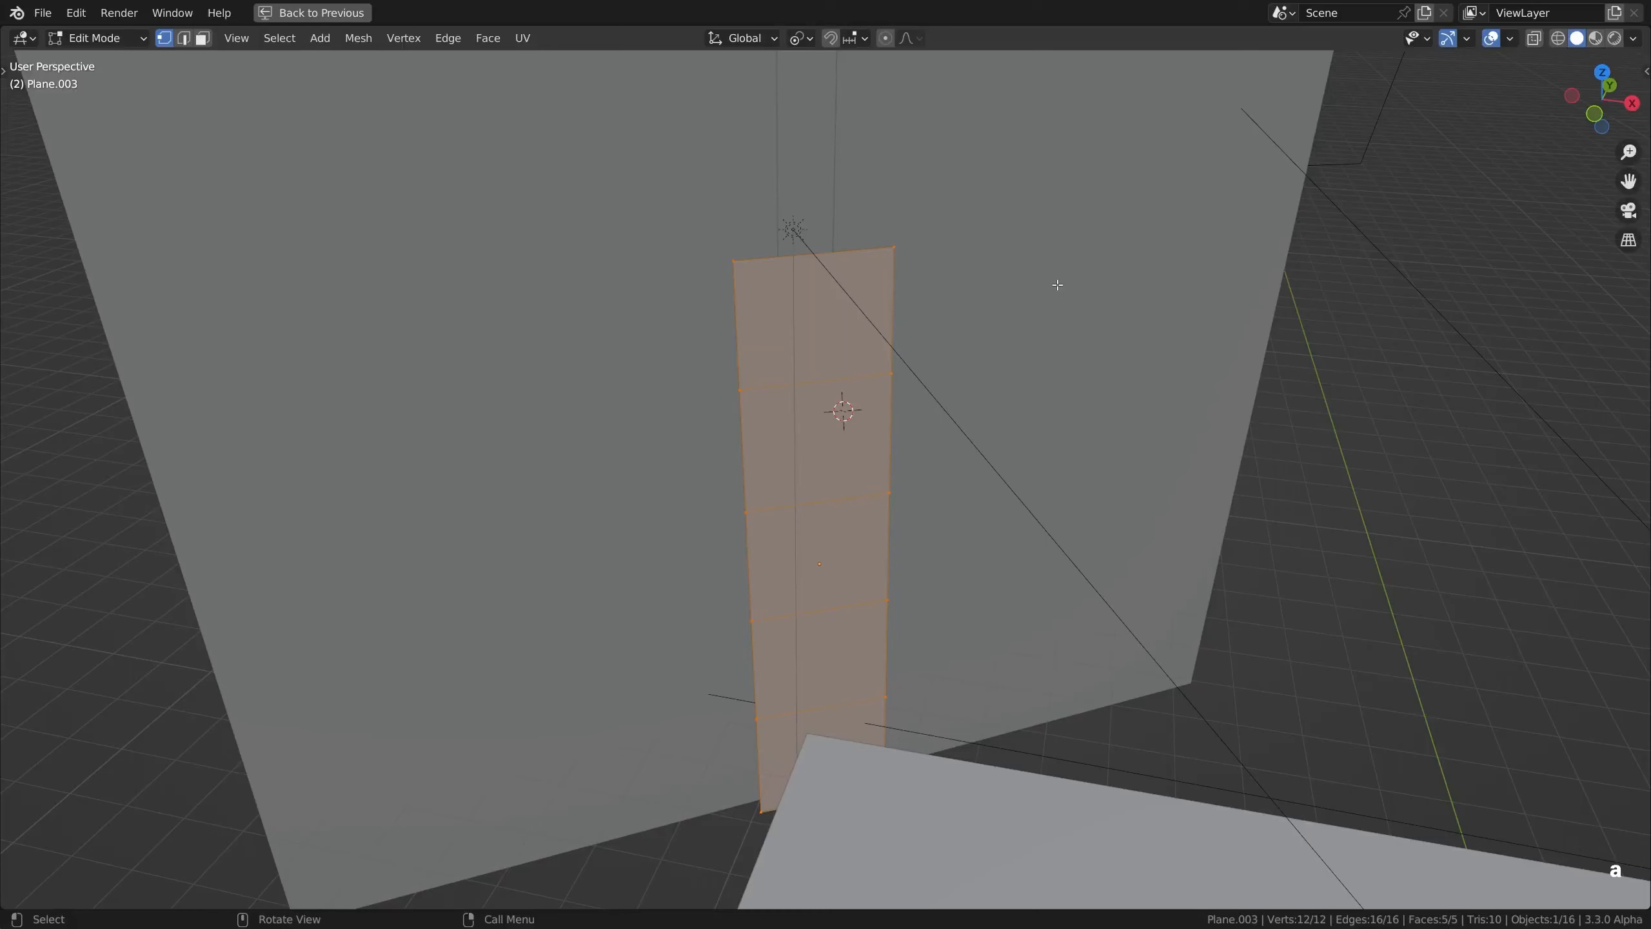
left_click_drag(1069, 230, 1045, 247, "alt")
right_click(1045, 247)
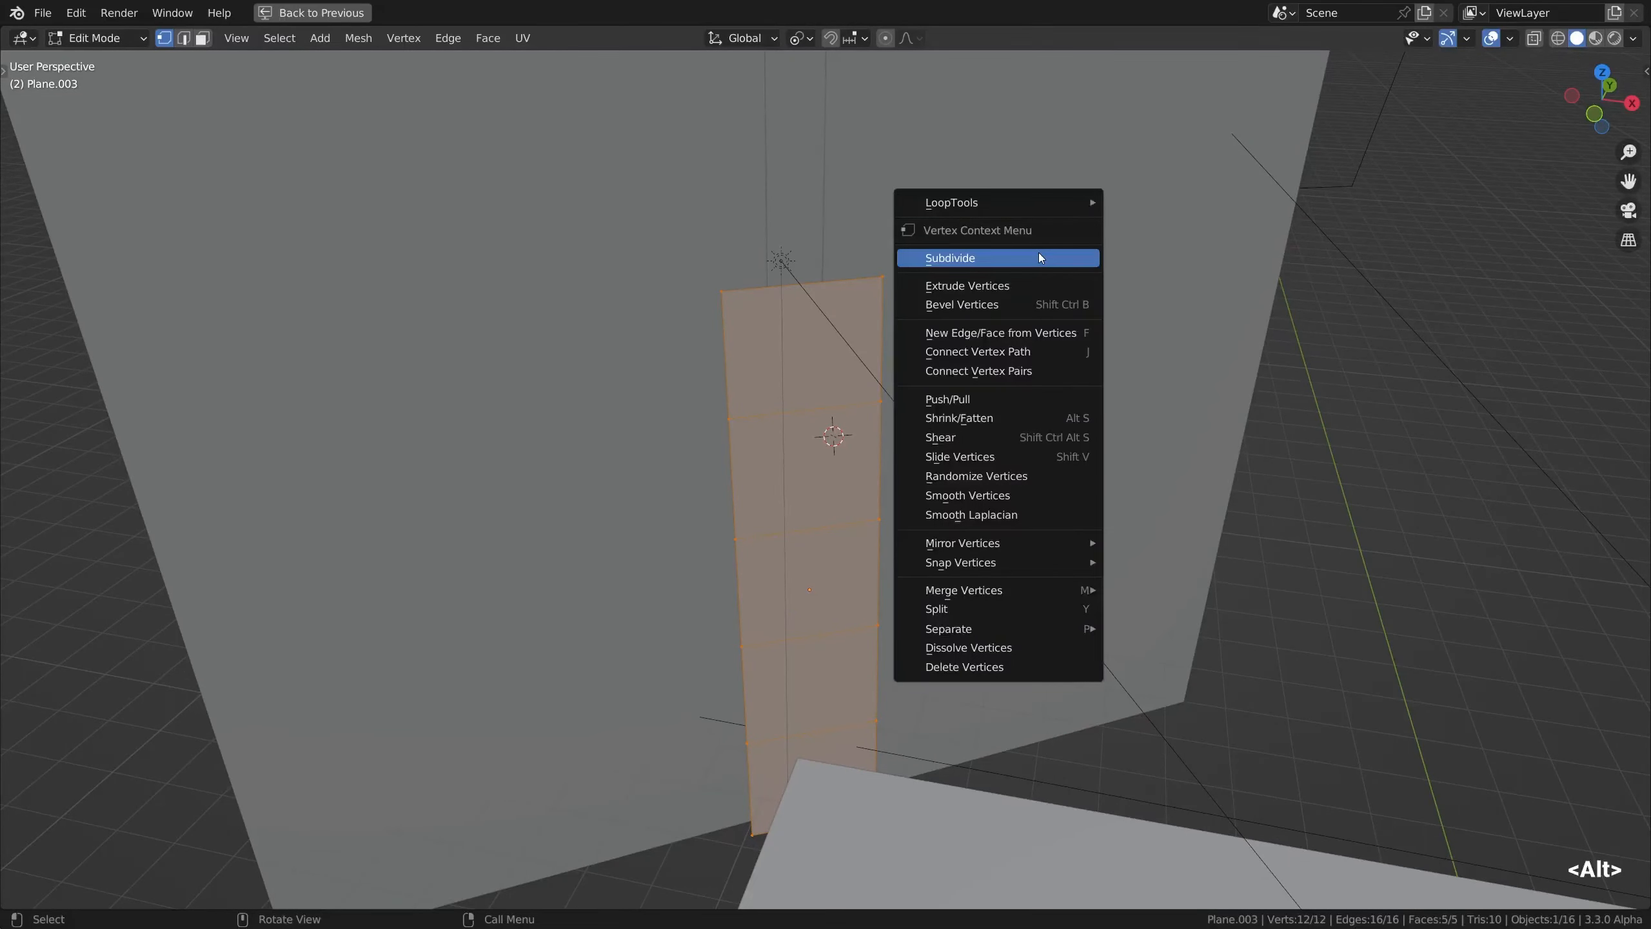
left_click(1038, 257)
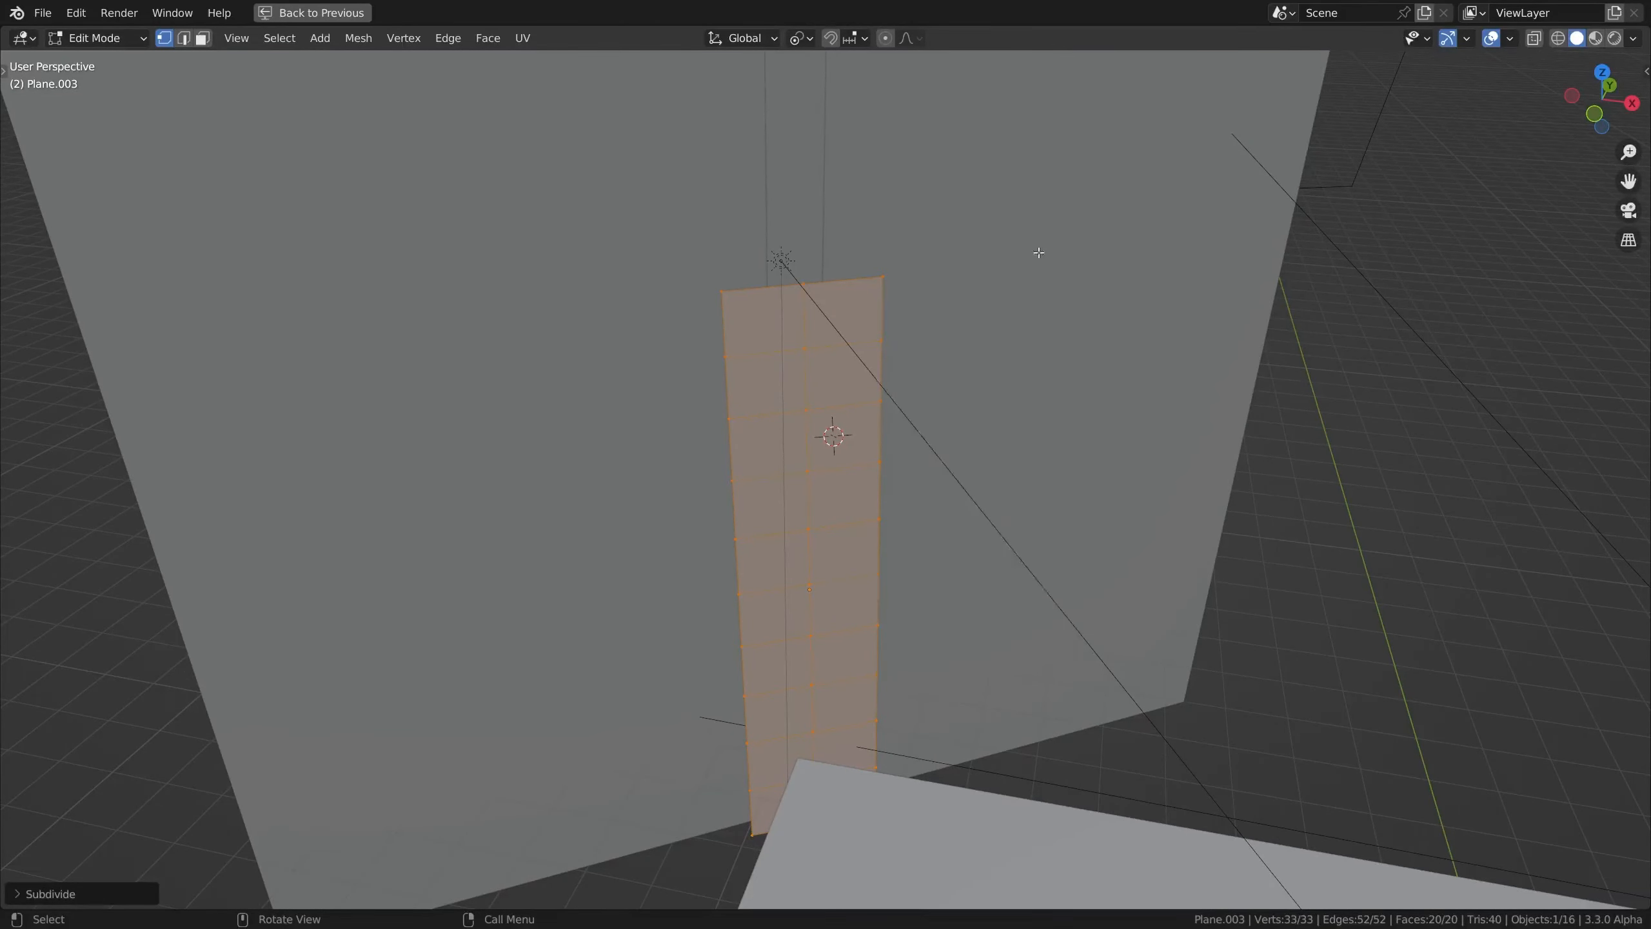
Subdivide the strip plane's entire mesh three more times and switch to edge selection mode
right_click(1038, 253)
left_click(1039, 255)
right_click(1039, 255)
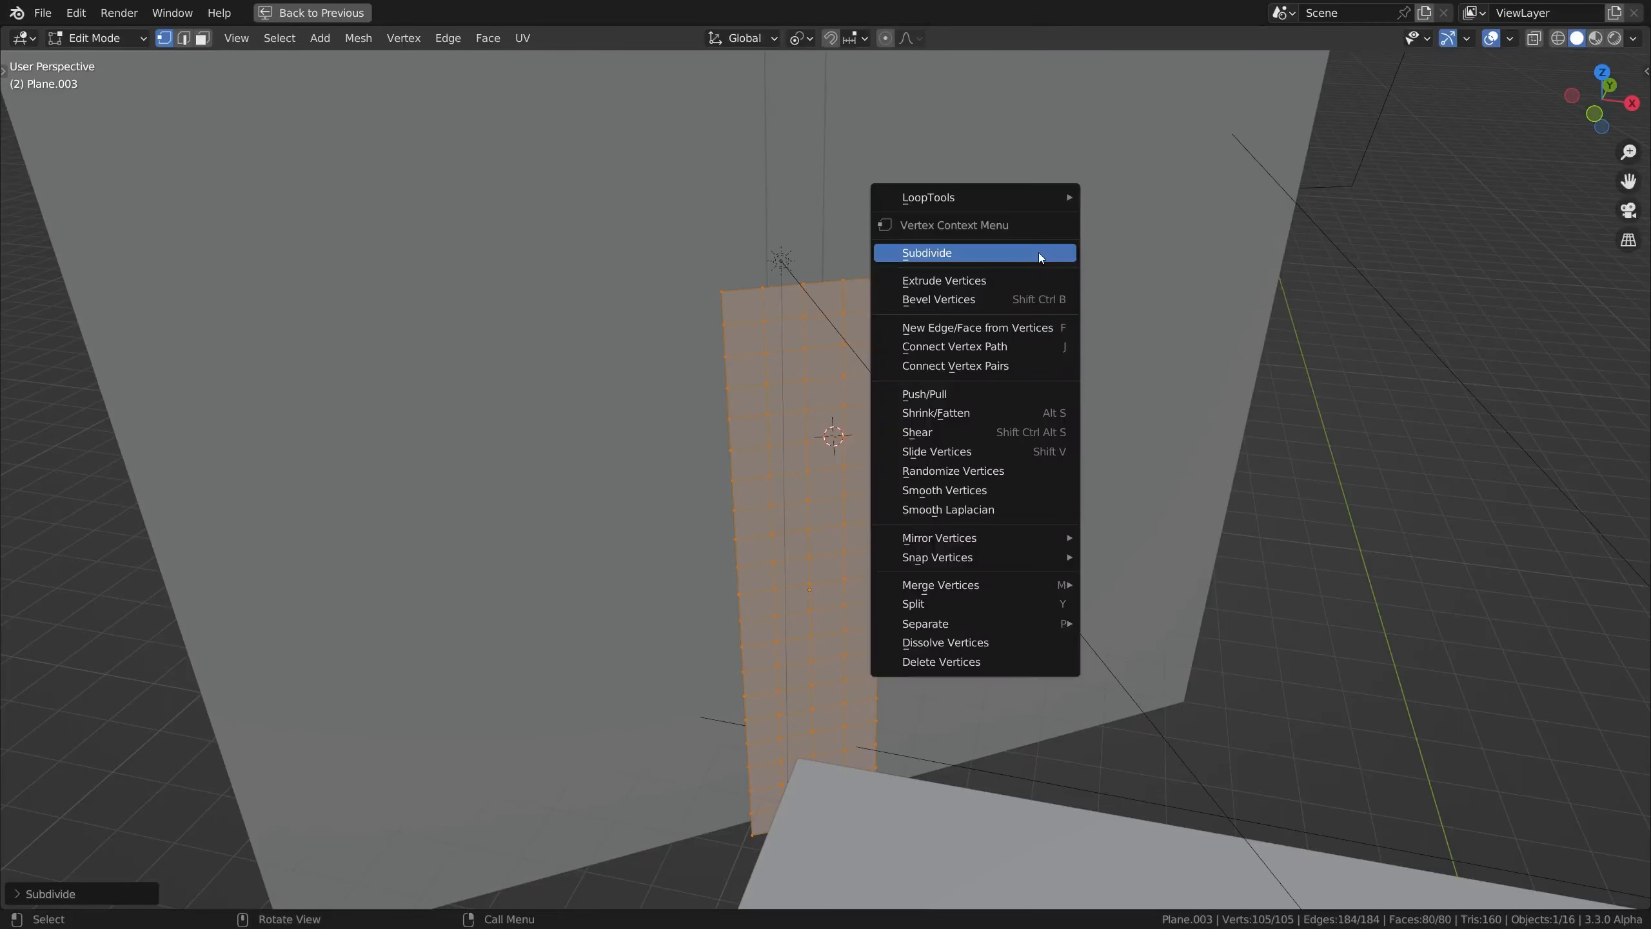
left_click(1040, 255)
right_click(1038, 252)
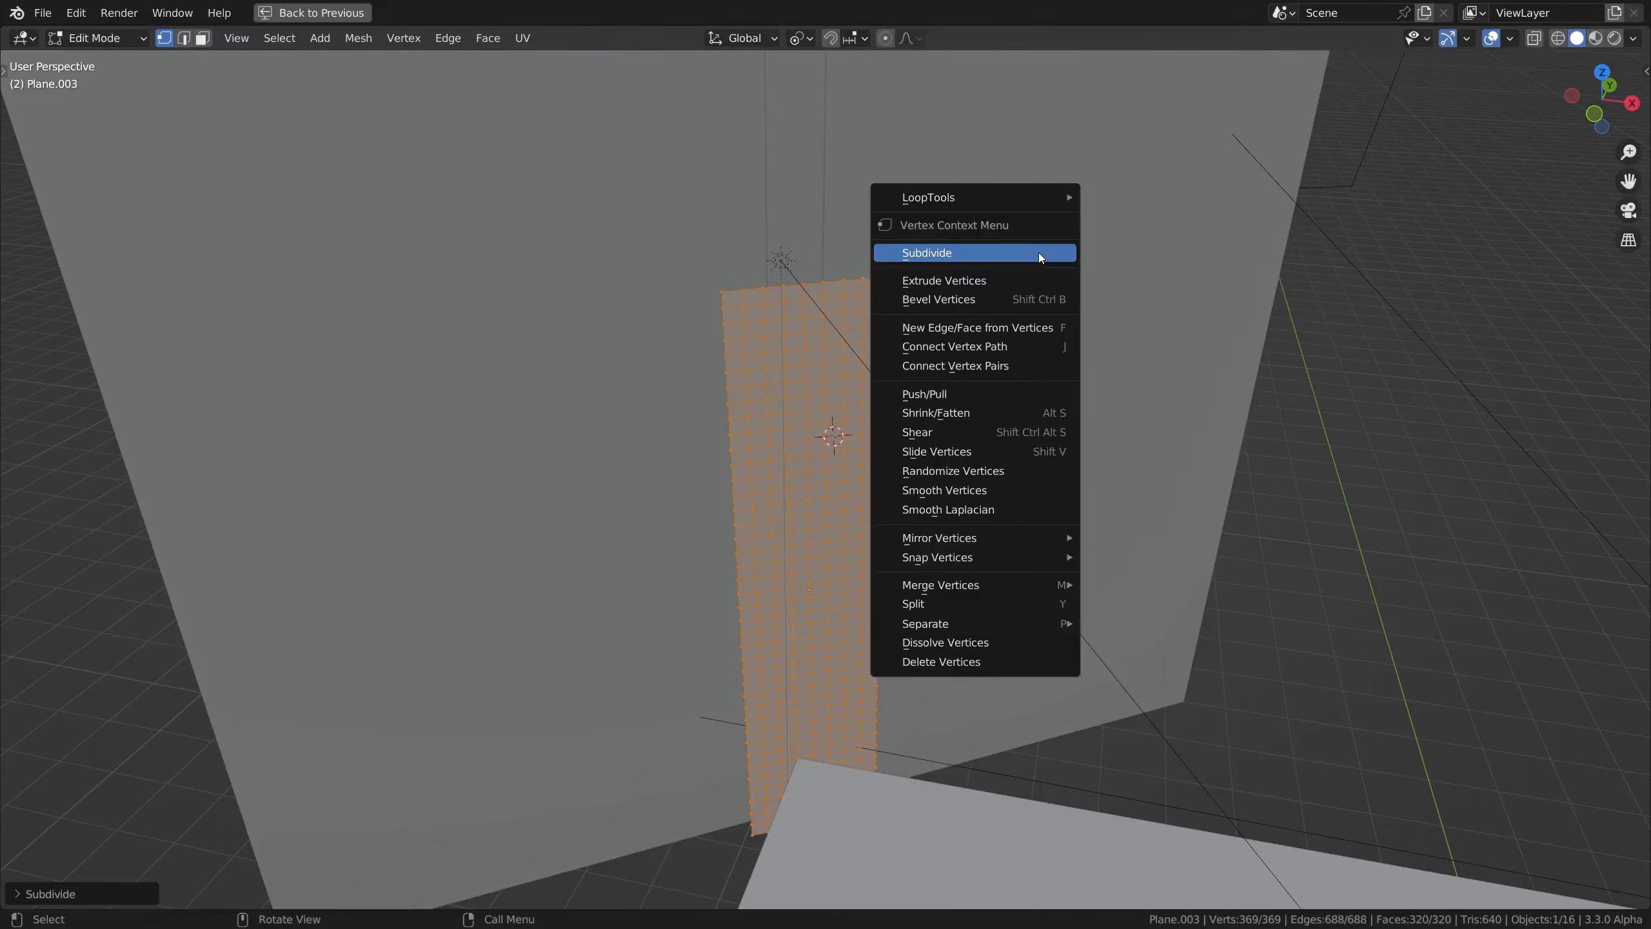
left_click(1039, 254)
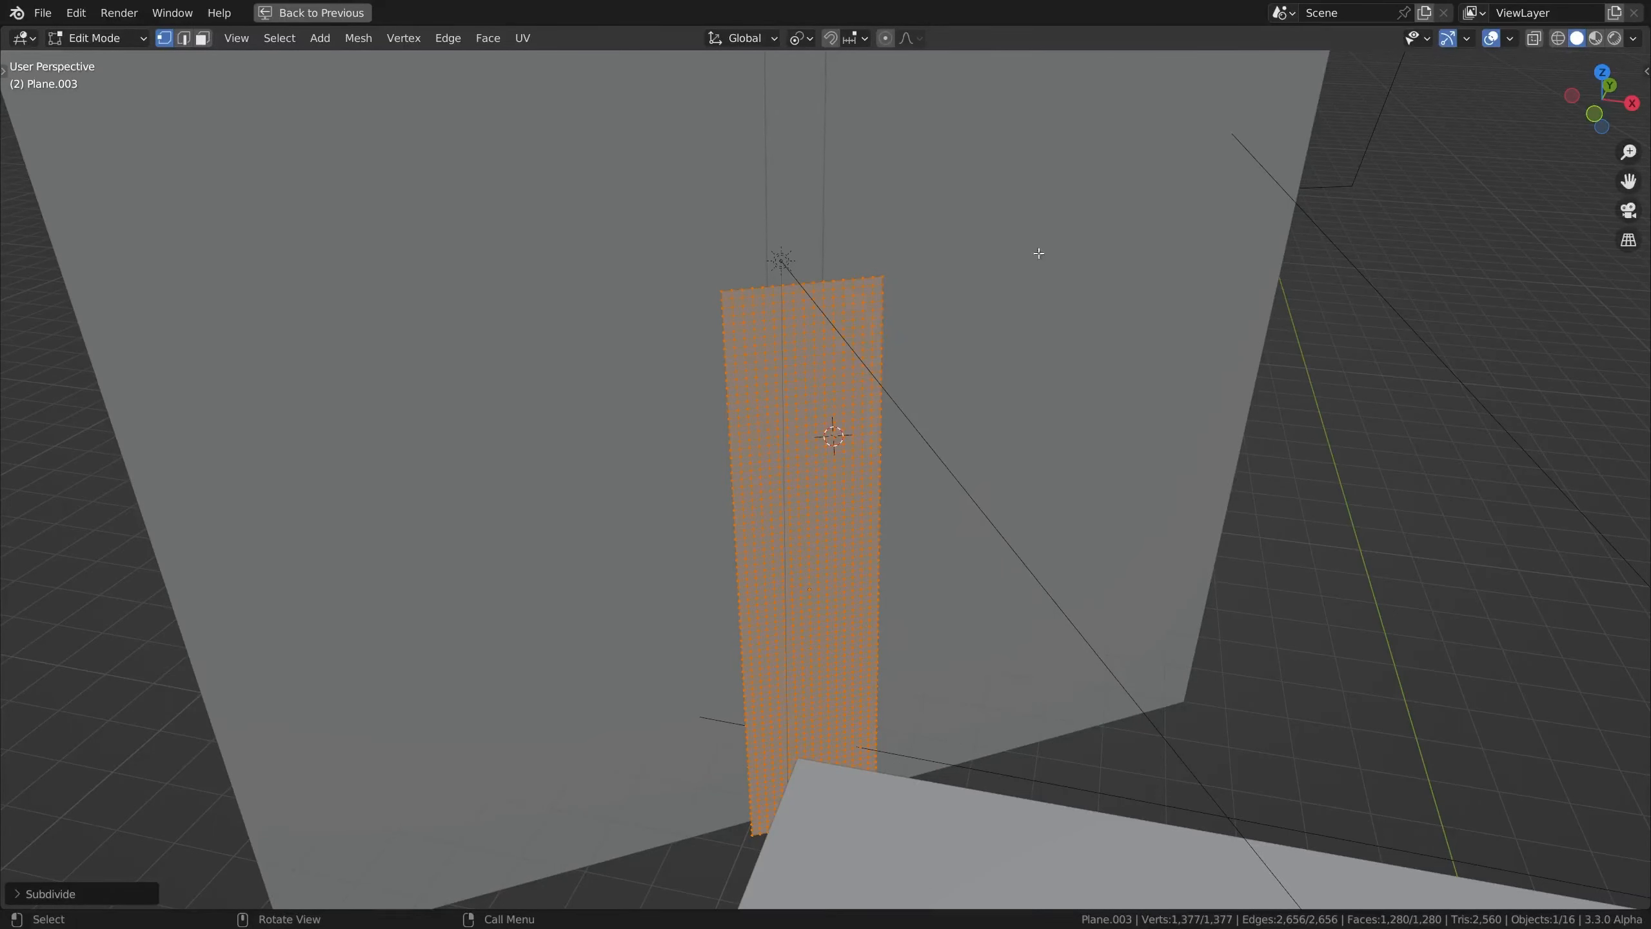
key("2")
scroll(774, 369, "up", 2)
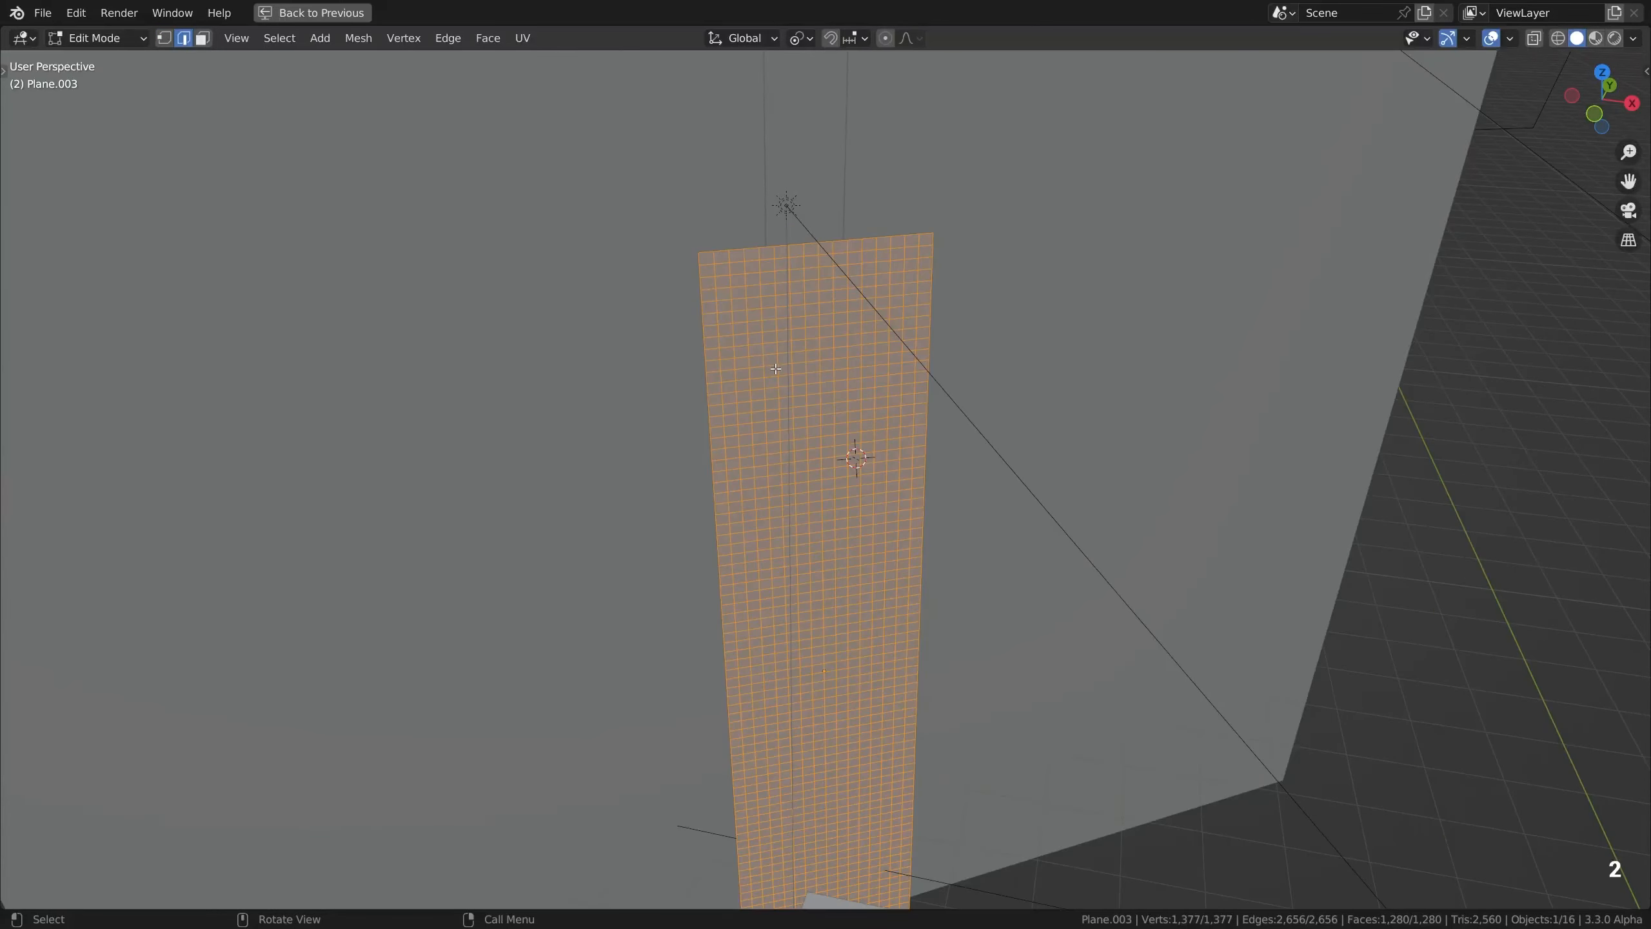
Restore the multi-view layout, leave mesh editing and add a Decimate modifier to the strip plane
key("ctrl+space")
key("ctrl+space")
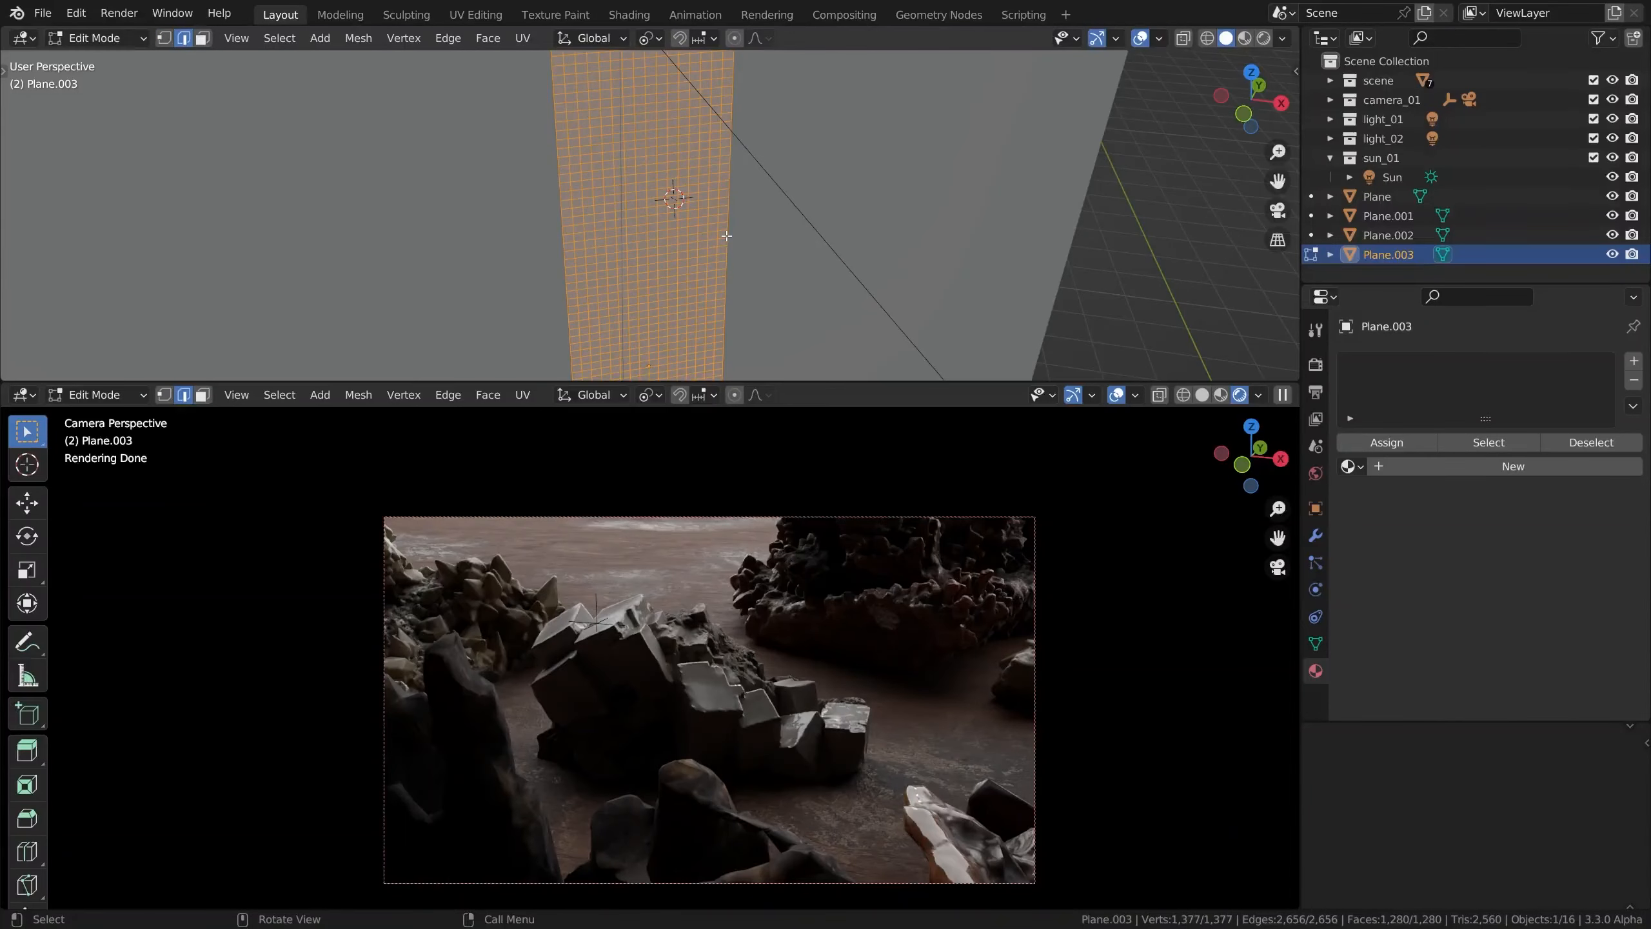
key("Tab")
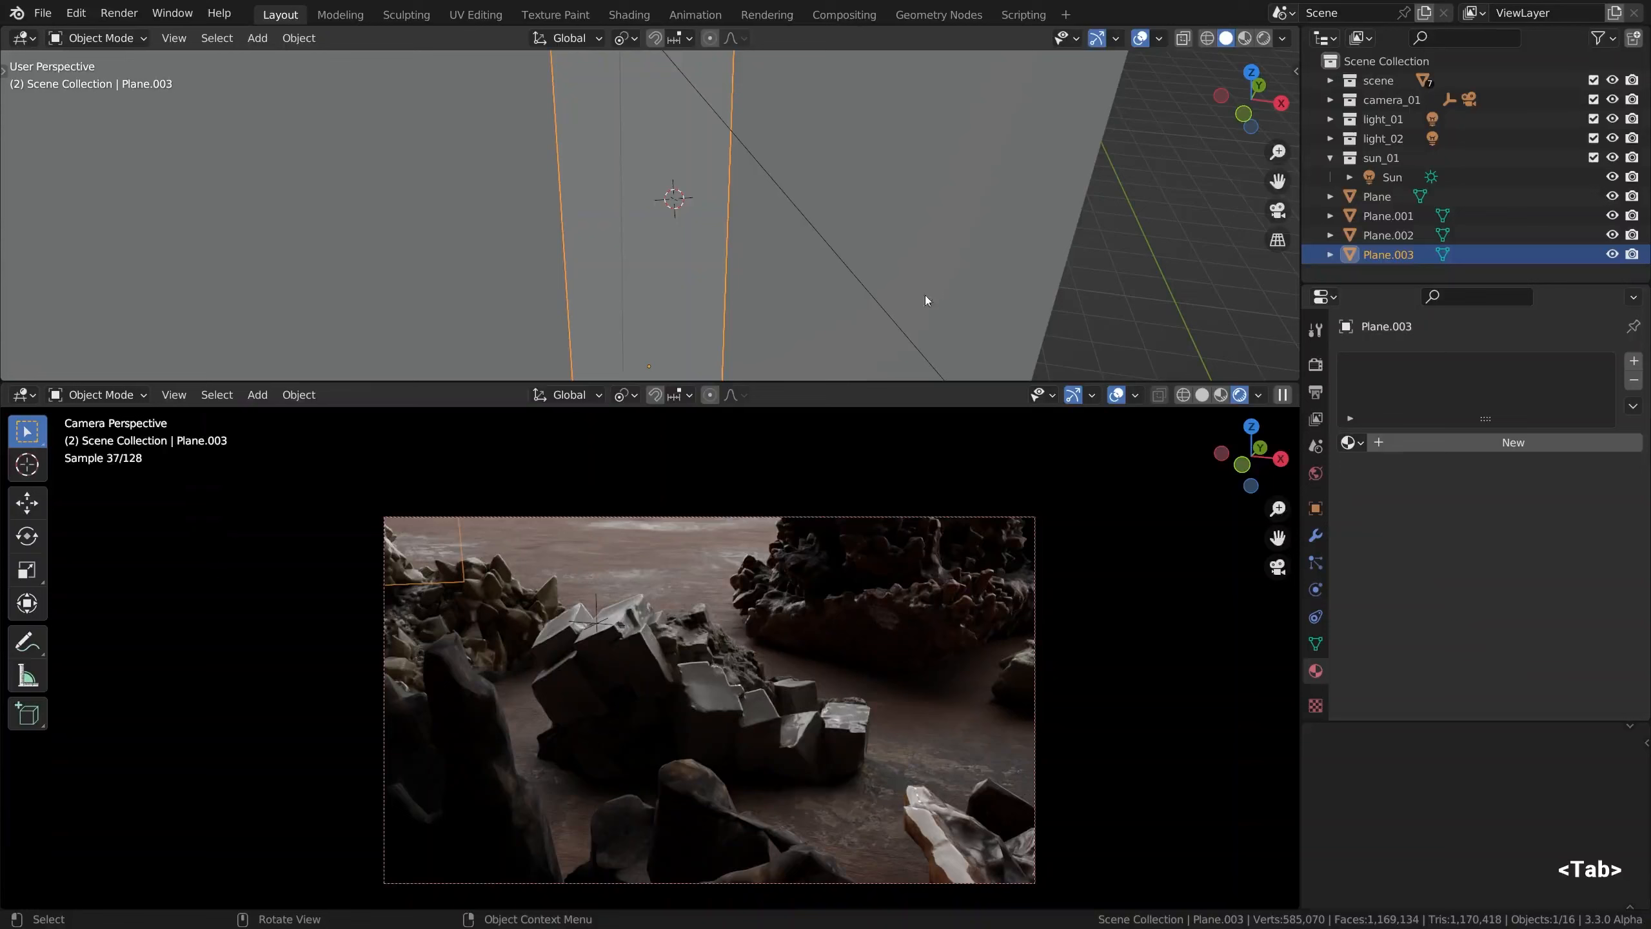
left_click(1315, 536)
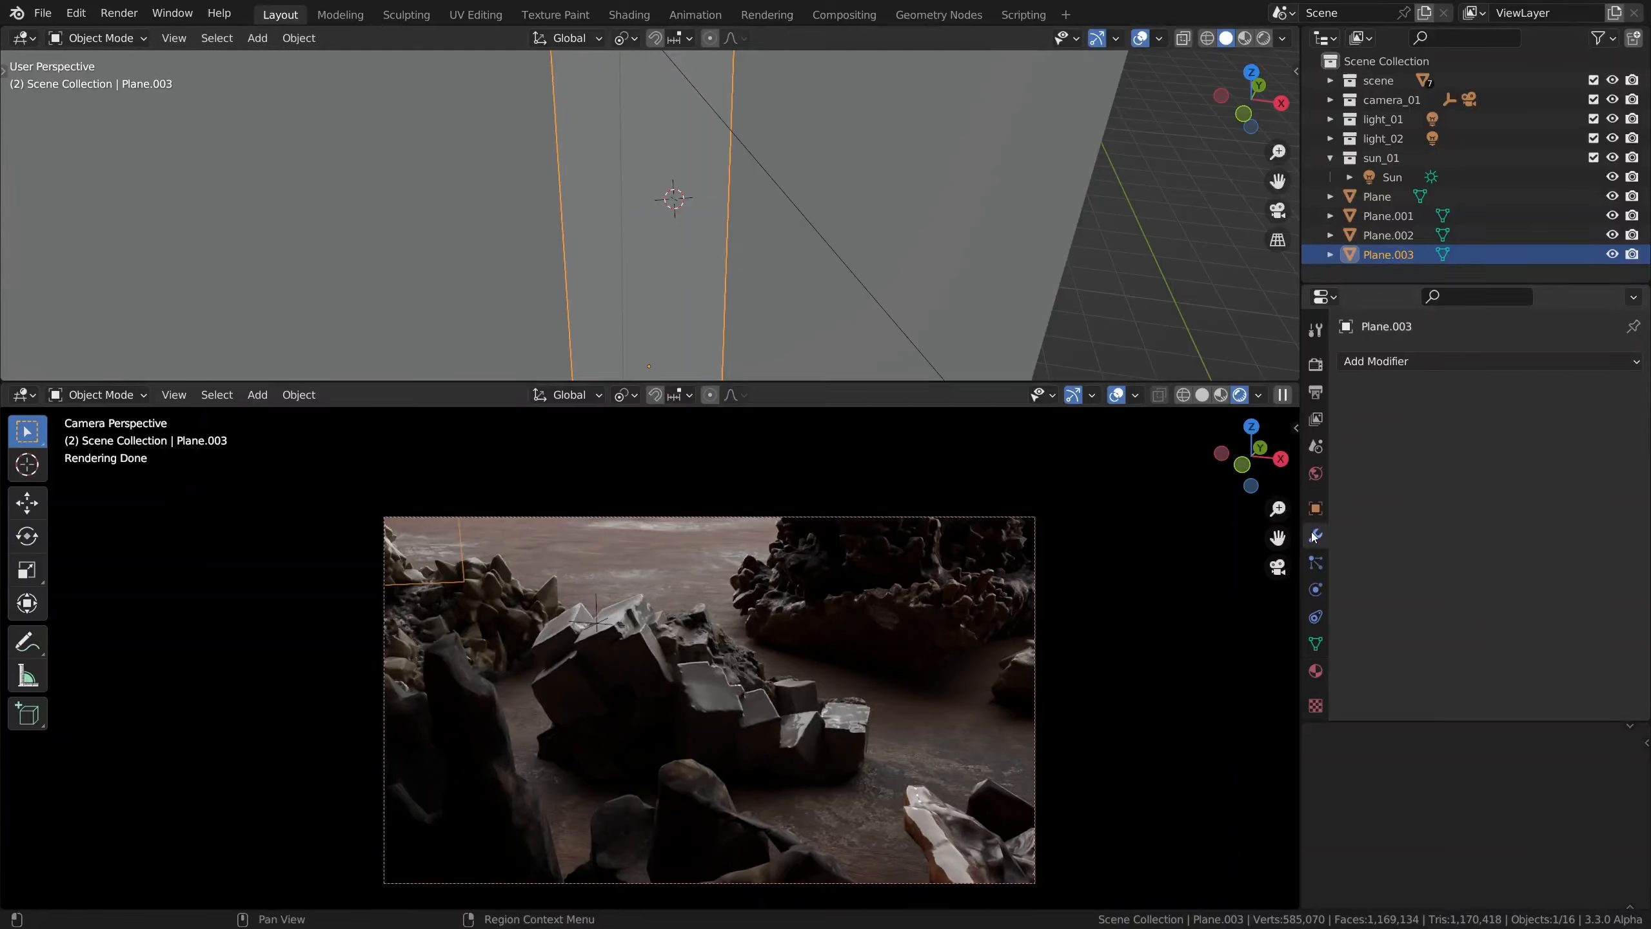
left_click(1399, 362)
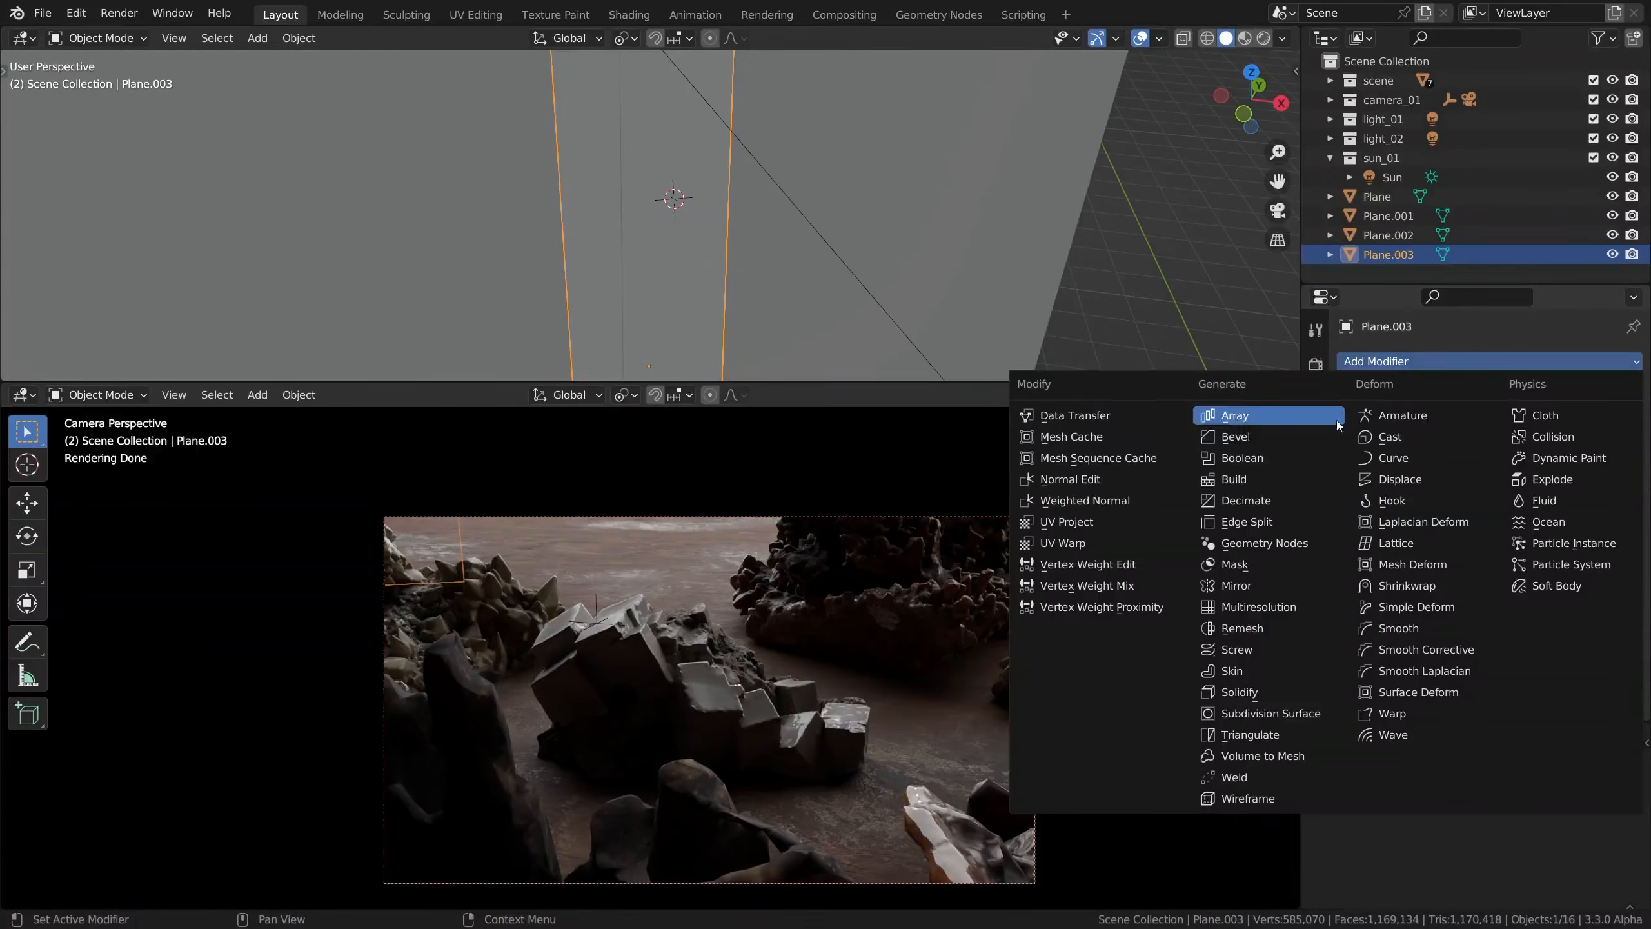
left_click(1281, 503)
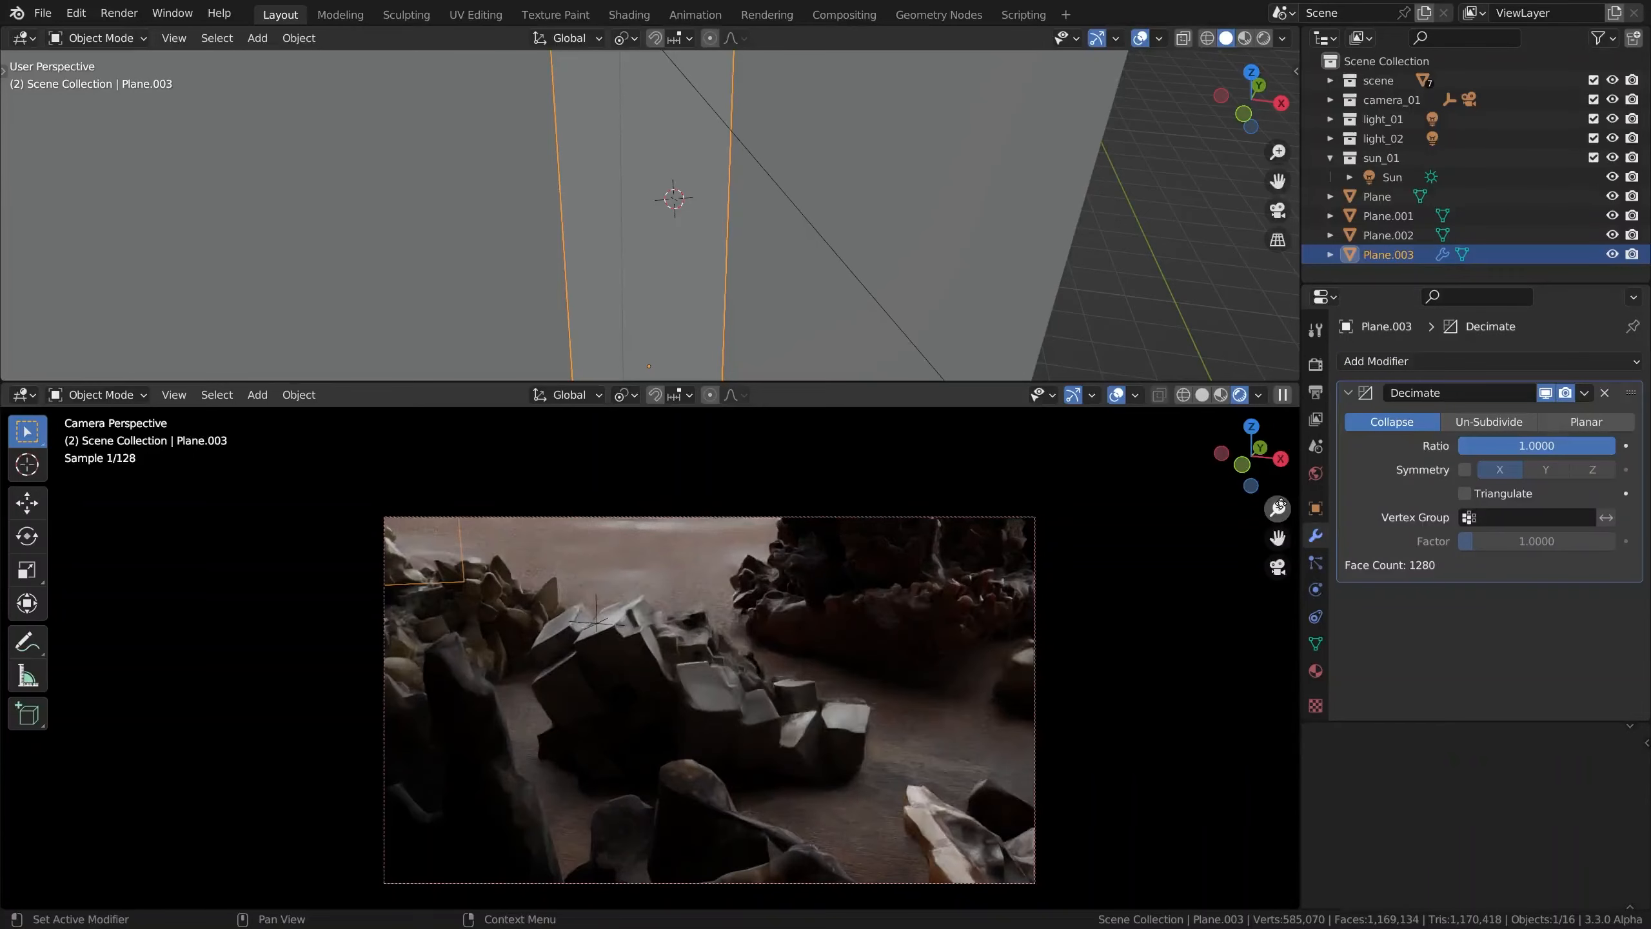
Set the Decimate modifier to Un-Subdivide with 1 iteration and apply it to the strip plane
left_click(1486, 422)
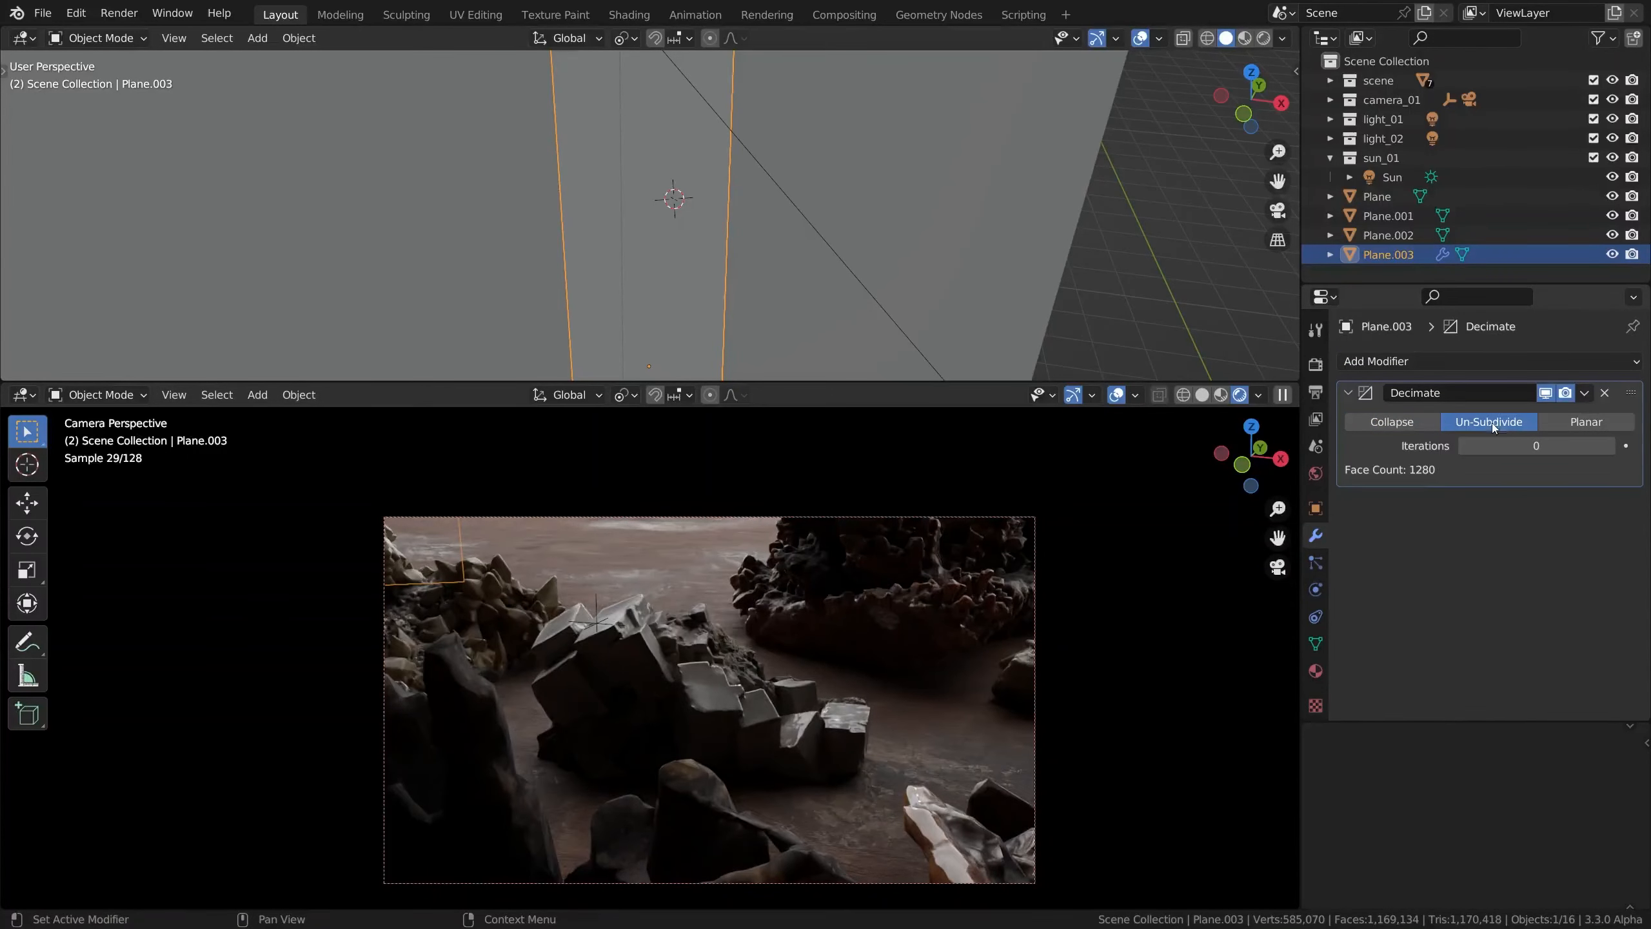
left_click(1608, 447)
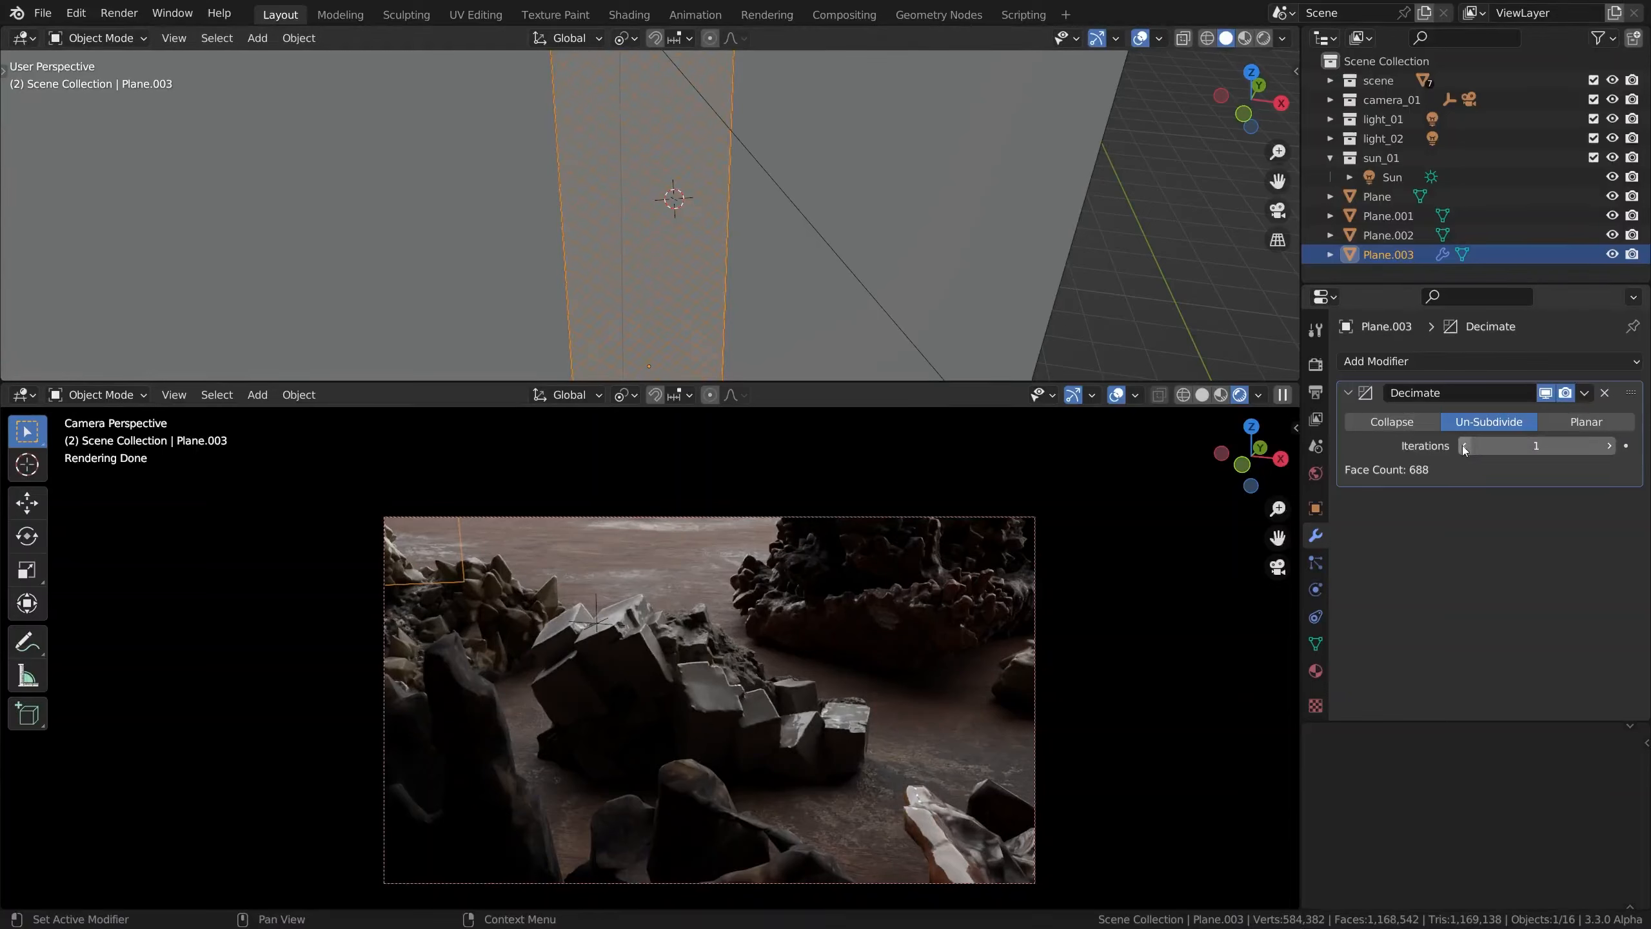
left_click(1608, 446)
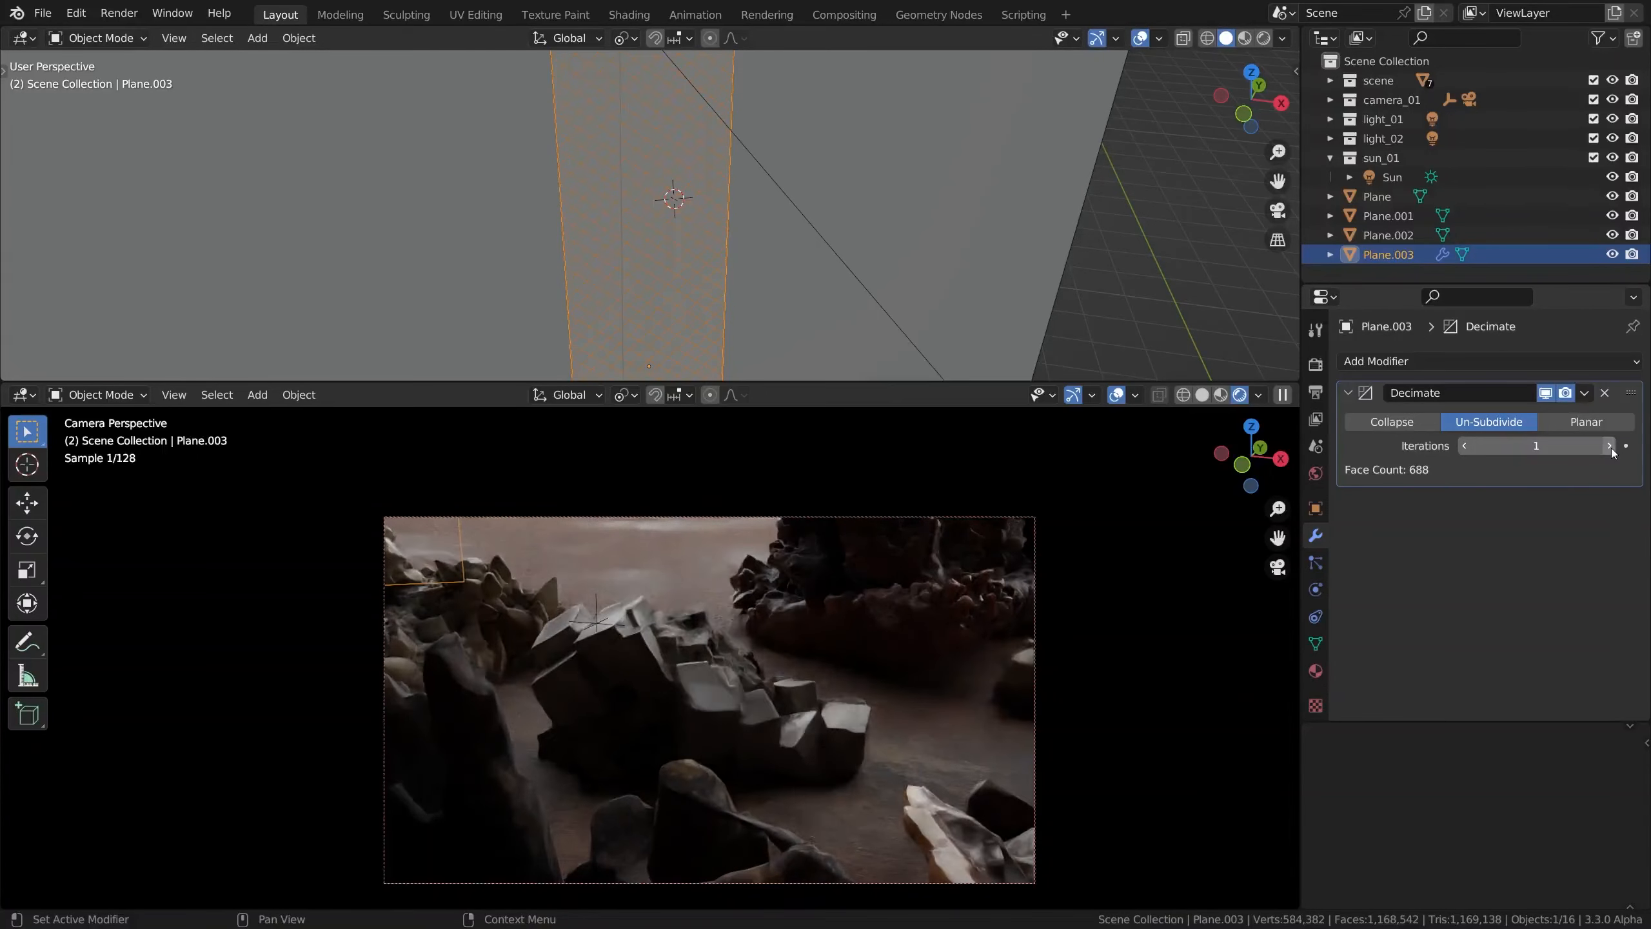
left_click(1586, 394)
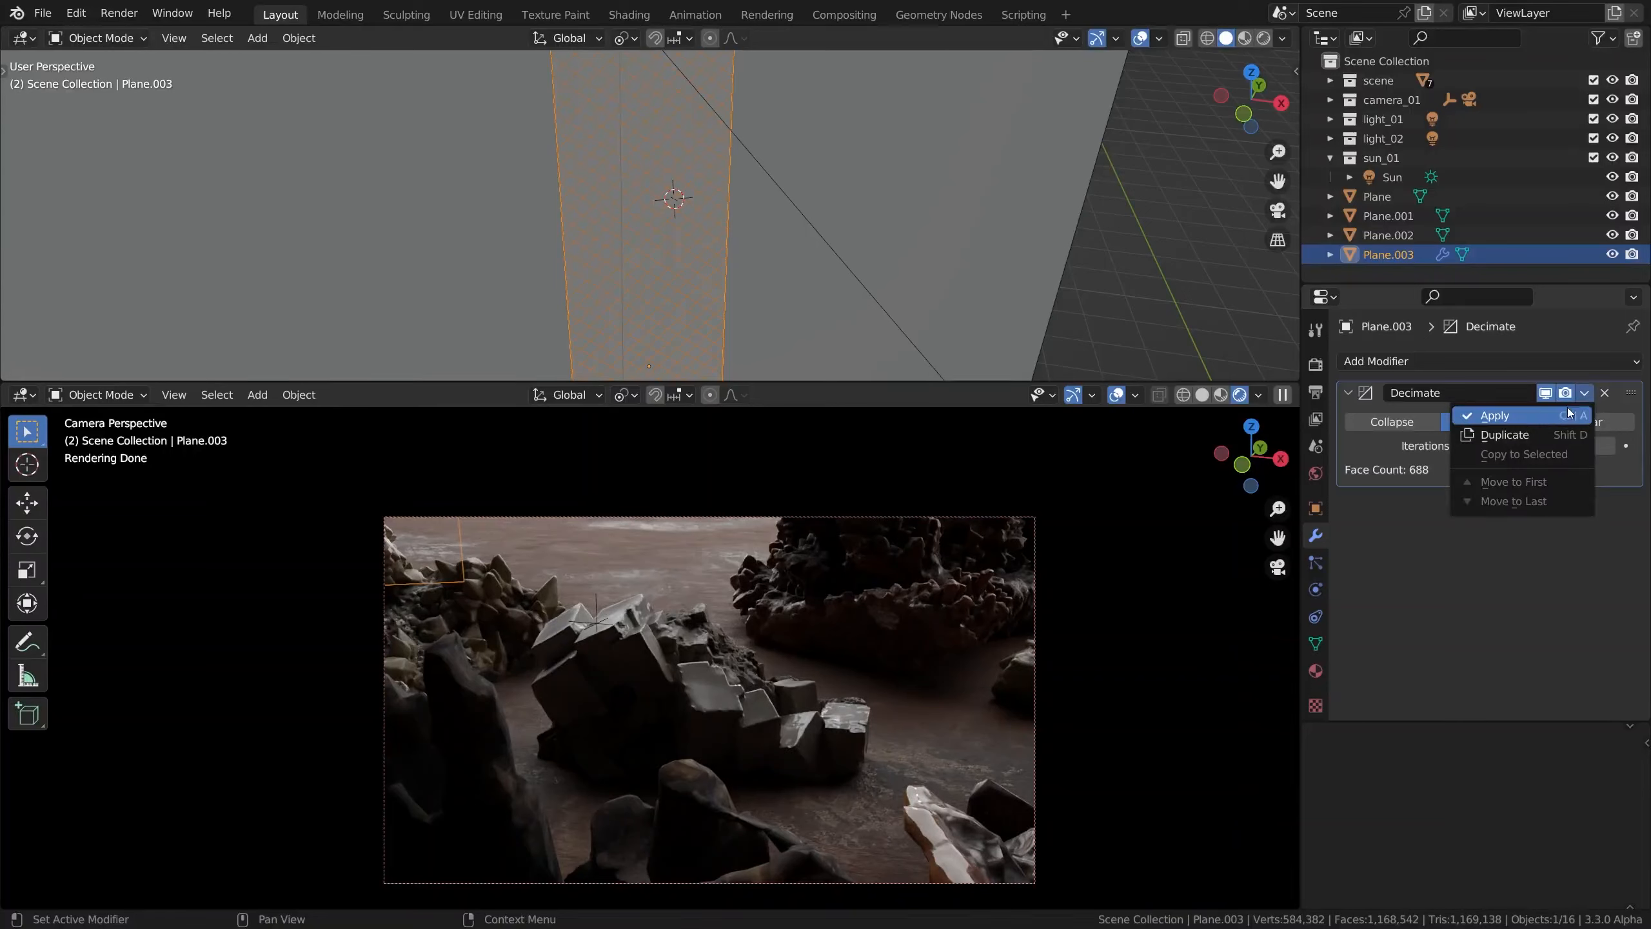
left_click(1553, 419)
Add a Wireframe modifier to the strip plane and set its thickness to 0.0059 m
left_click(1517, 362)
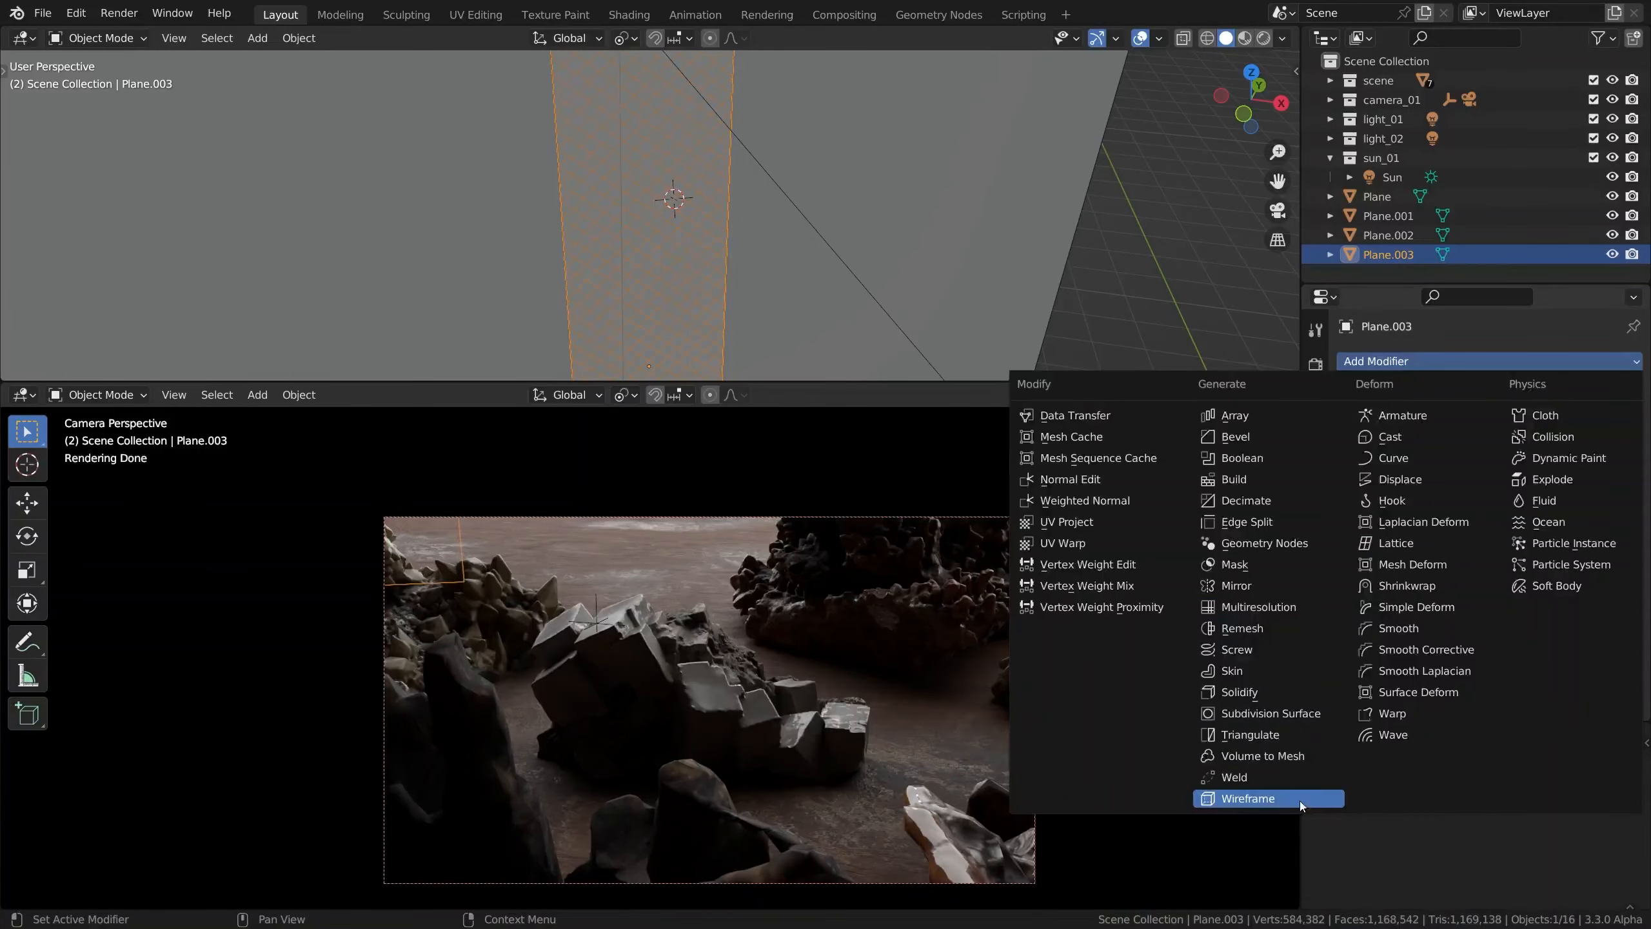
left_click(1268, 799)
left_click(1536, 421)
type("0.0035")
key("Return")
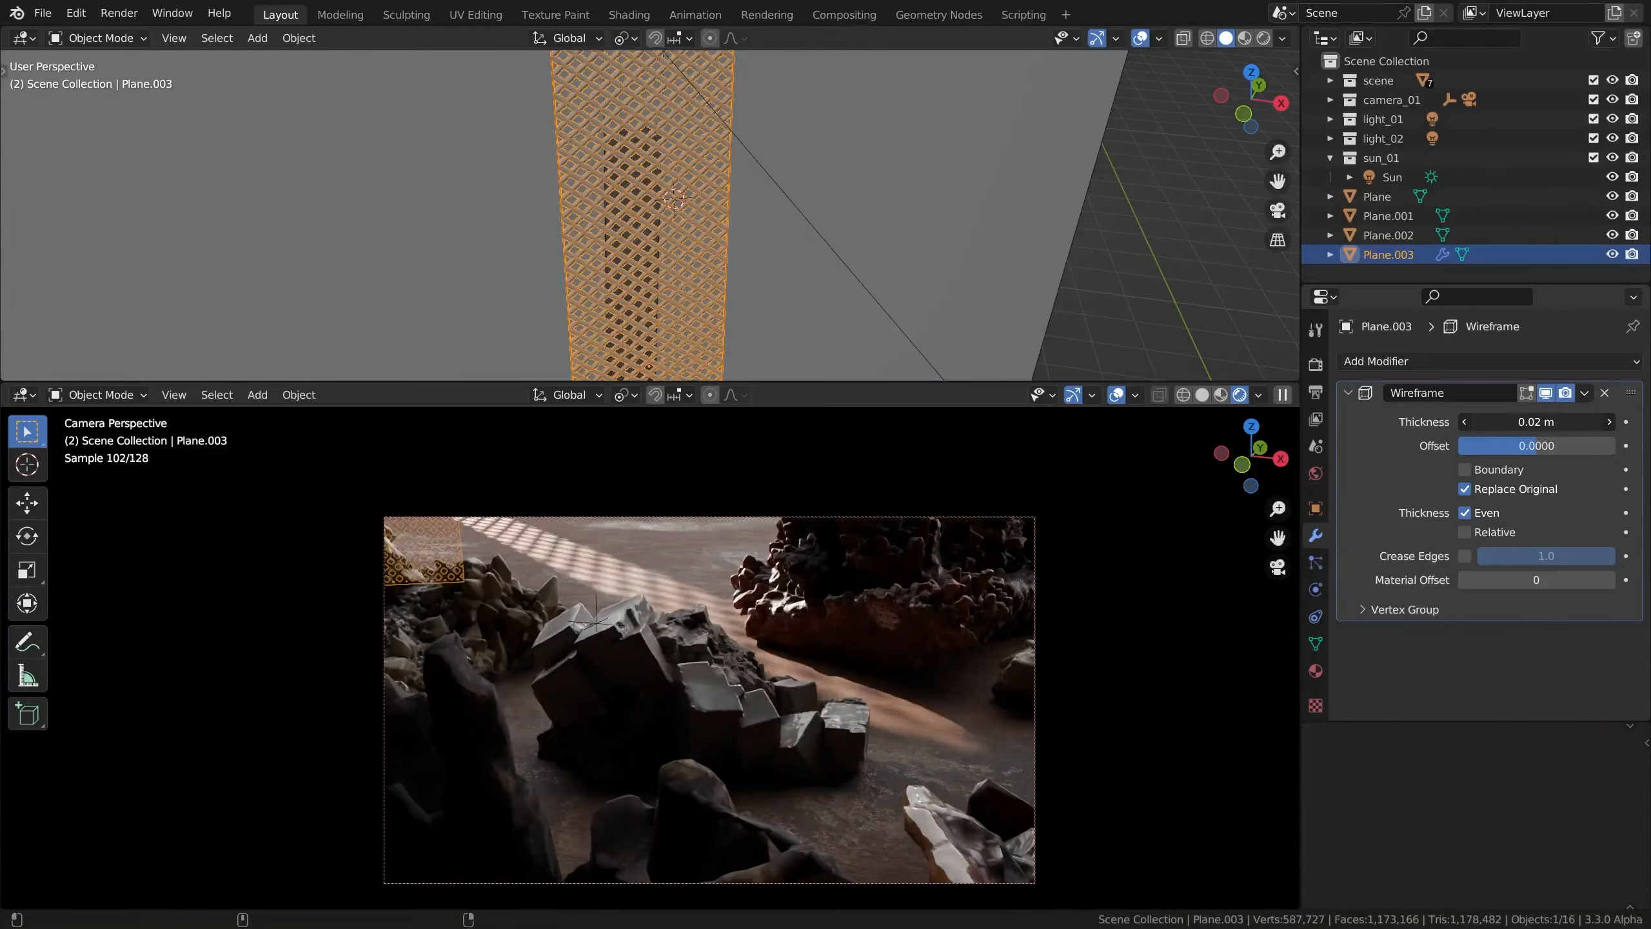
mouse_move(1536, 422)
left_mouse_down()
mouse_move(1599, 422)
mouse_move(1545, 421)
left_mouse_up()
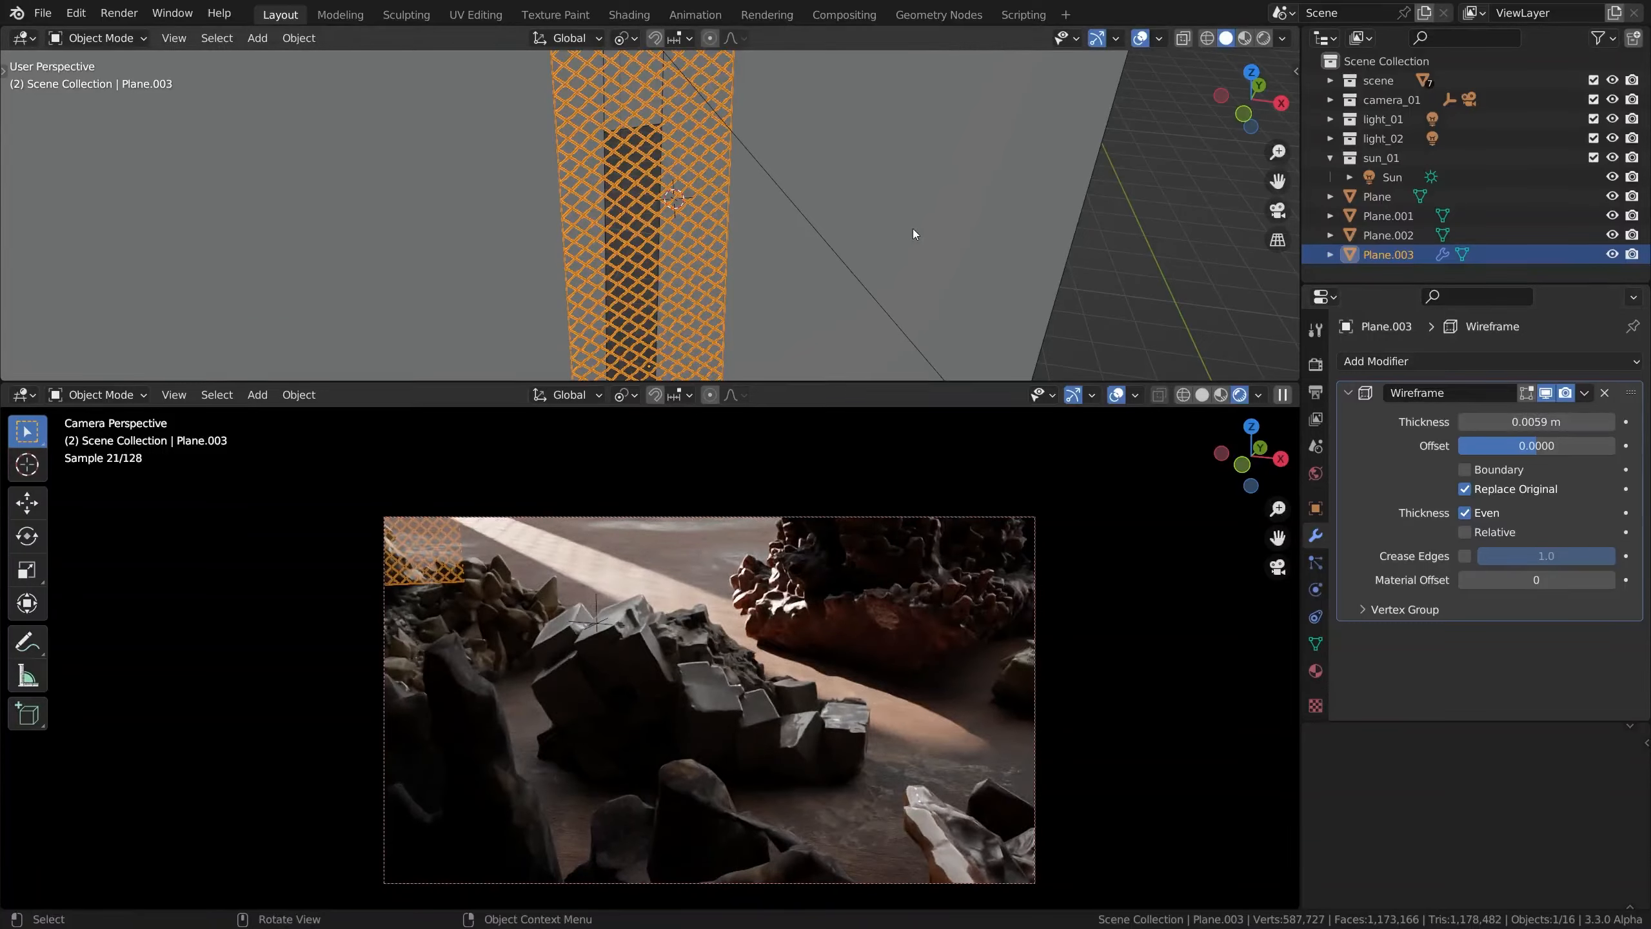
Enlarge the wireframe strip uniformly in two passes, the second by a factor of about 1.76
key("s")
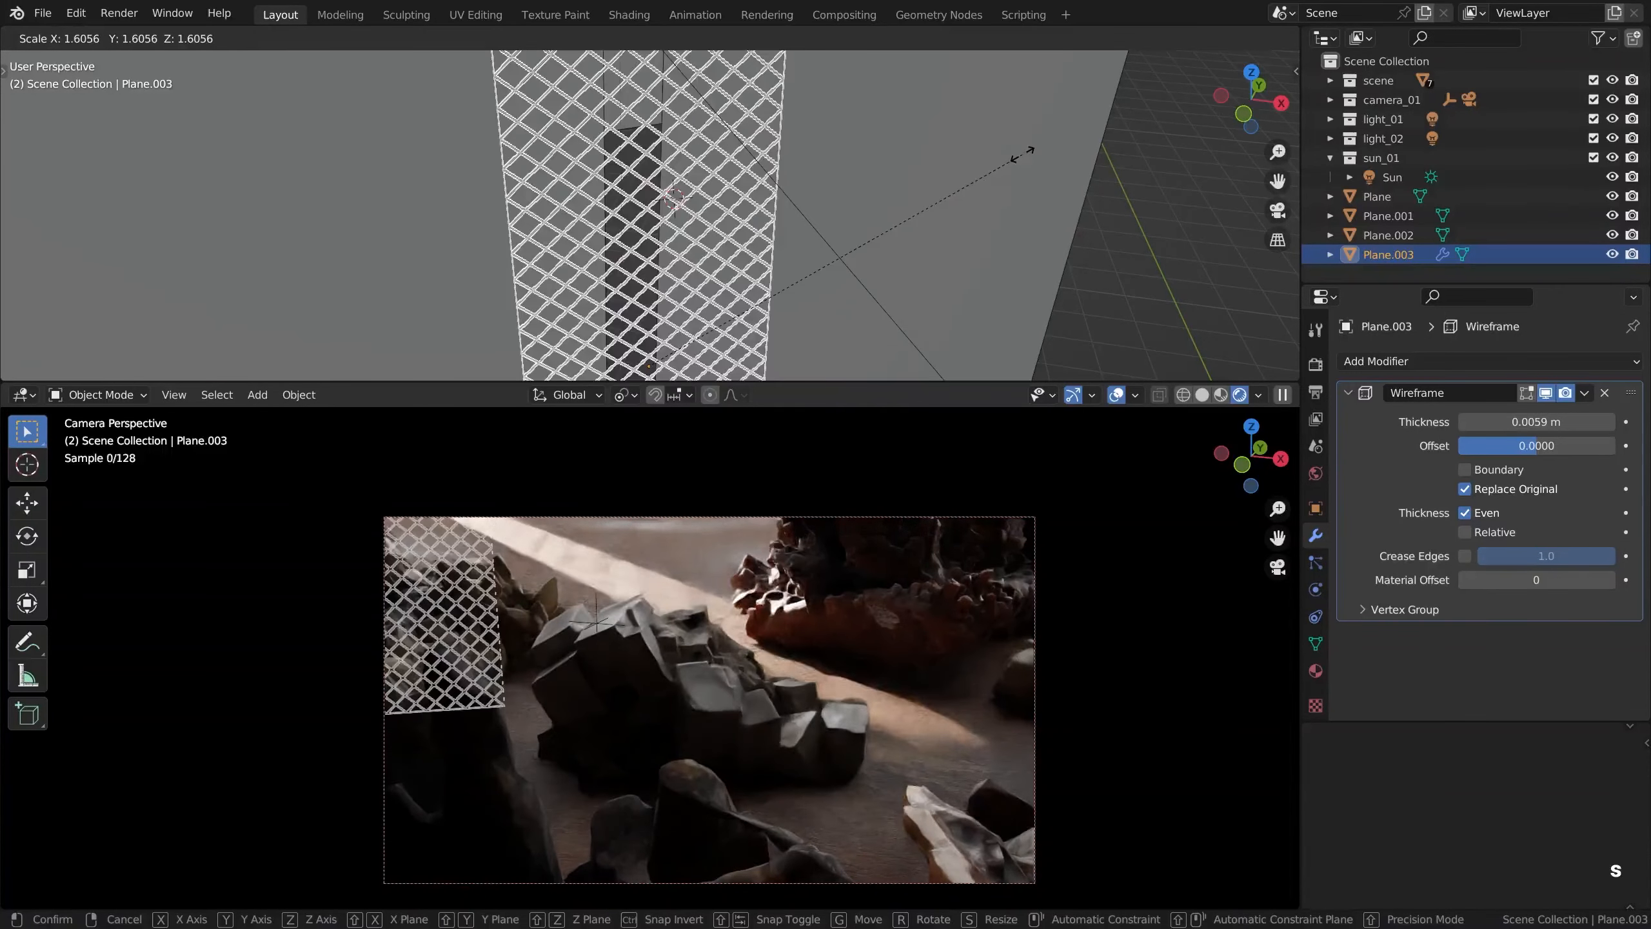
left_click(1083, 112)
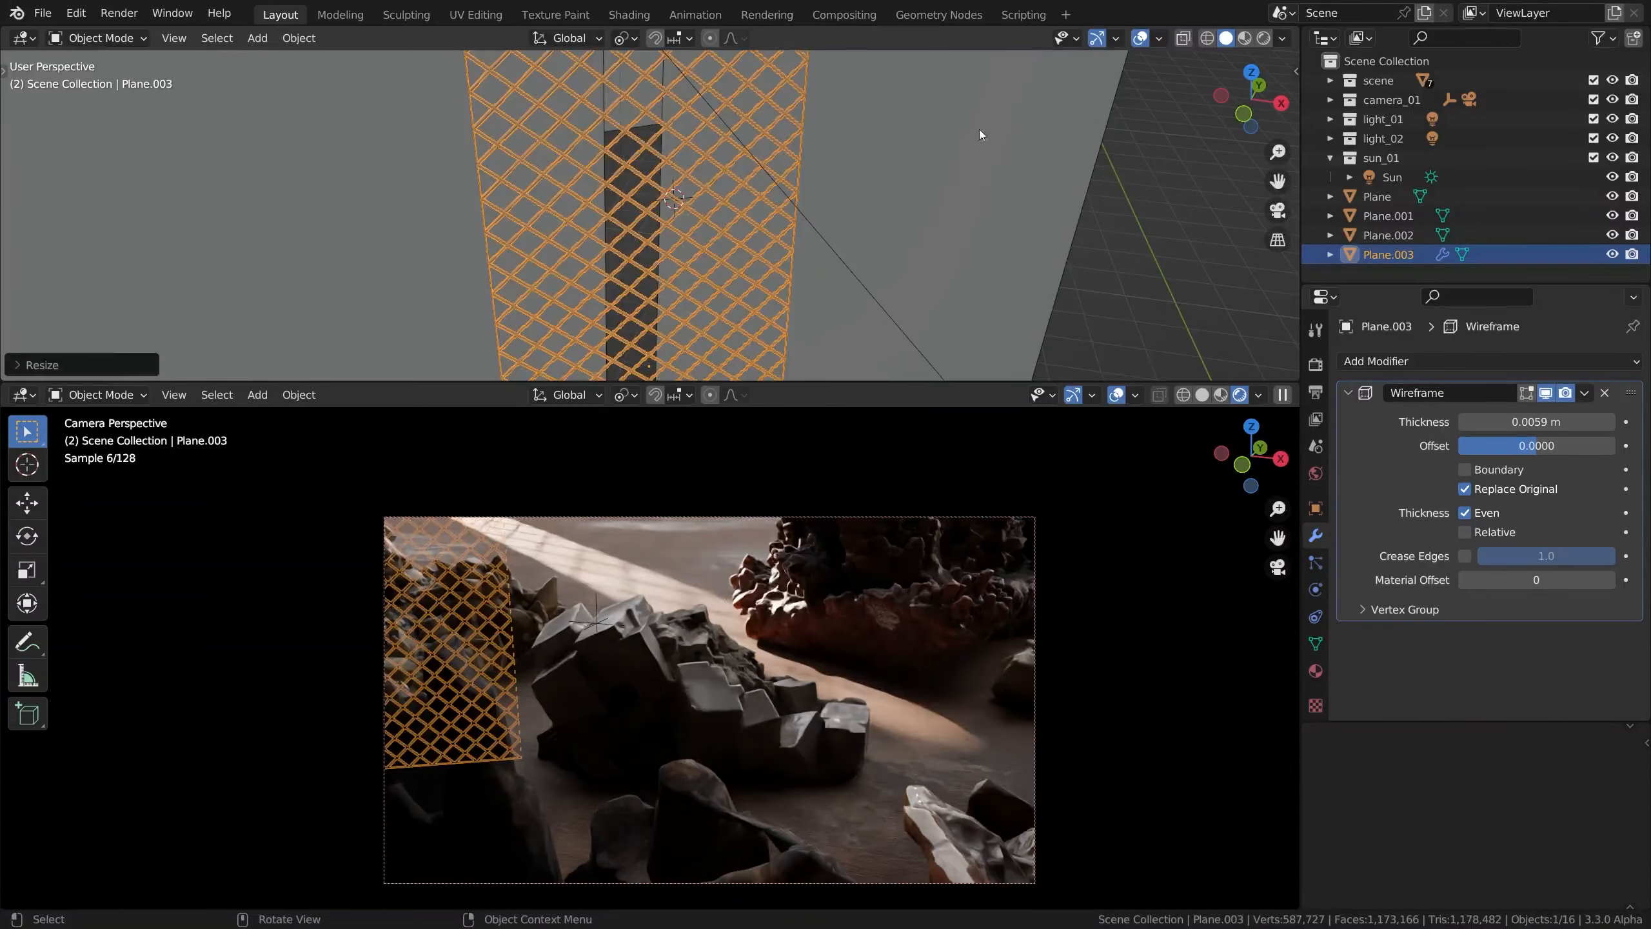
middle_click_drag(979, 129, 870, 139)
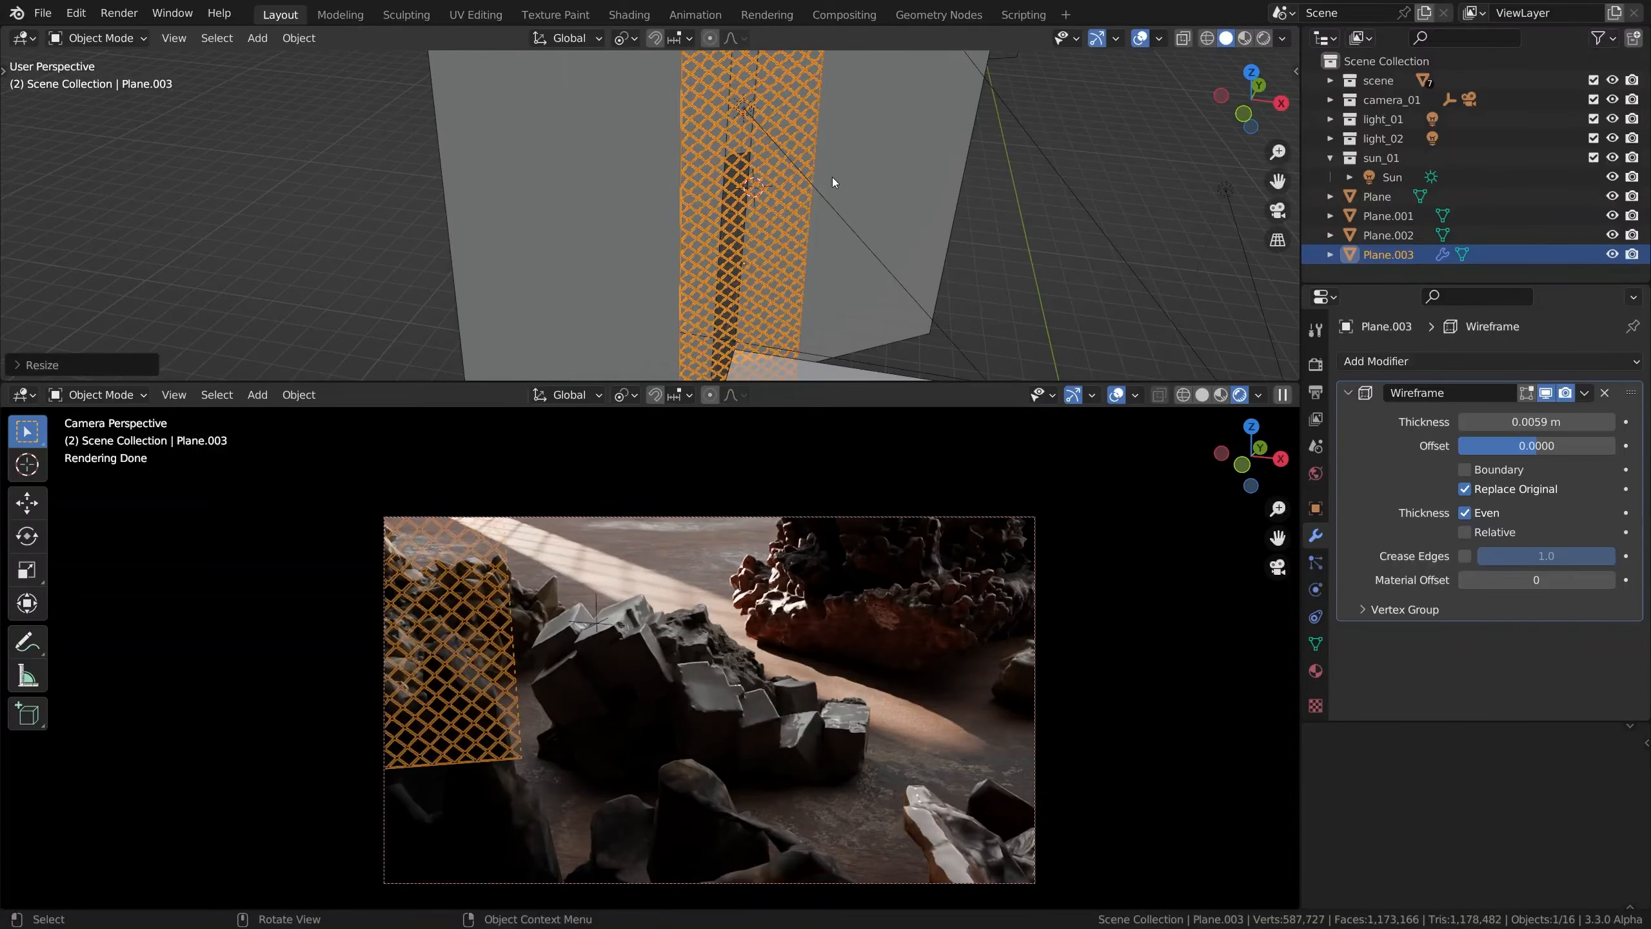
key("s")
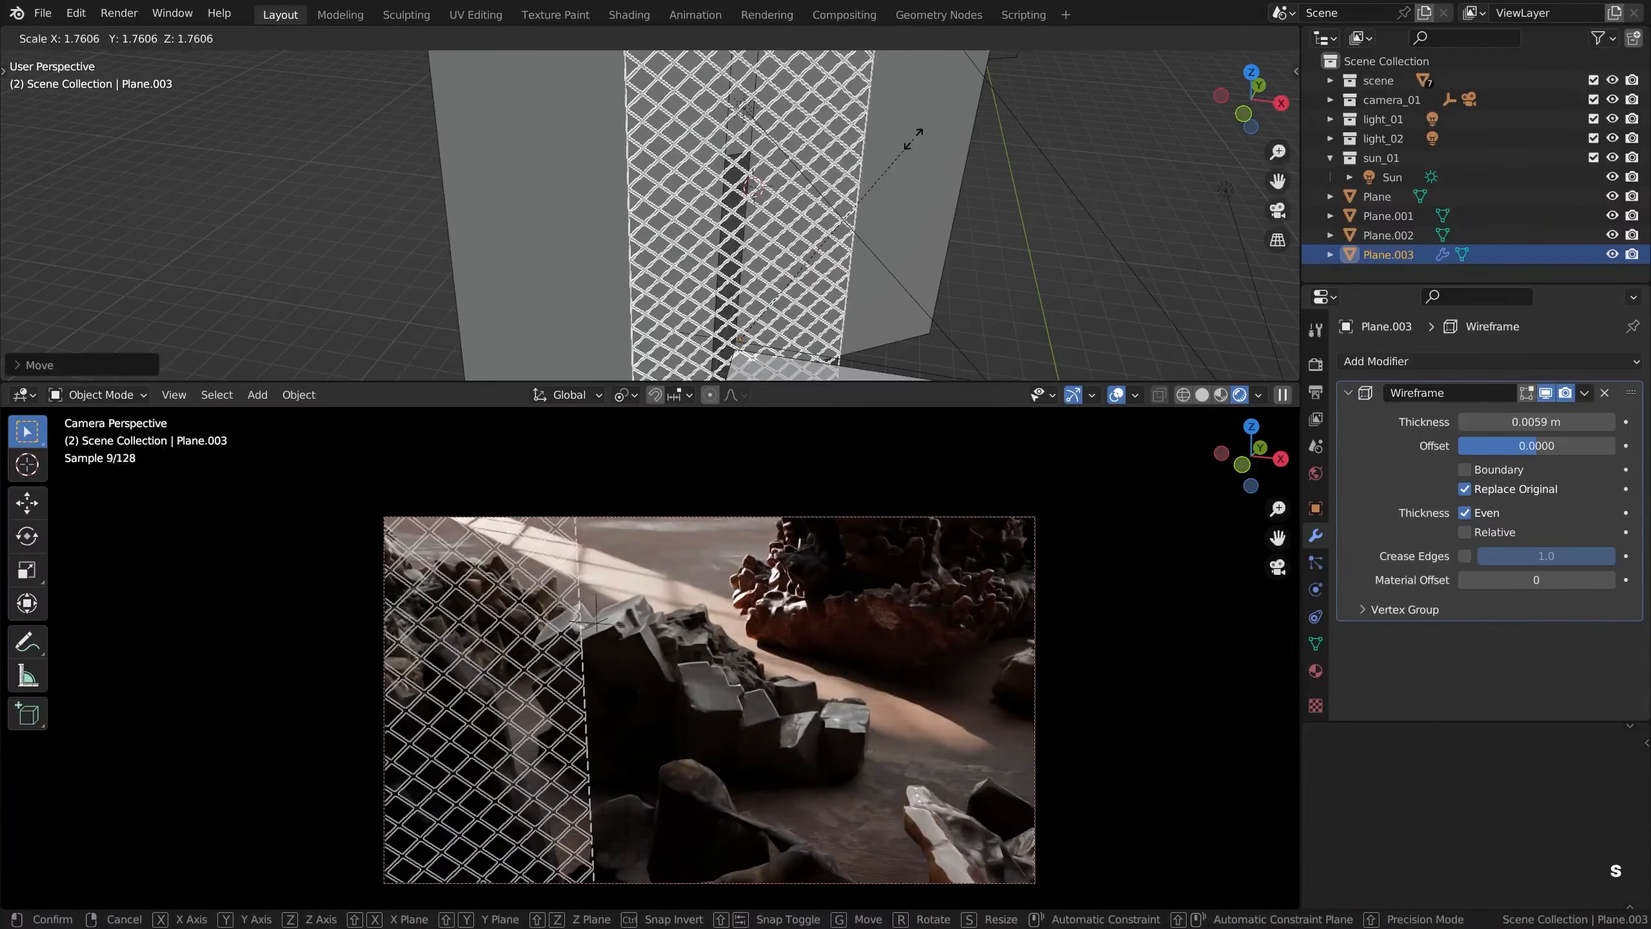
left_click(913, 139)
Raise the wireframe strip along its local Y axis and shift it along its local Z axis relative to the gap
left_click_drag(772, 209, 780, 264, "alt")
scroll(845, 276, "down", 3)
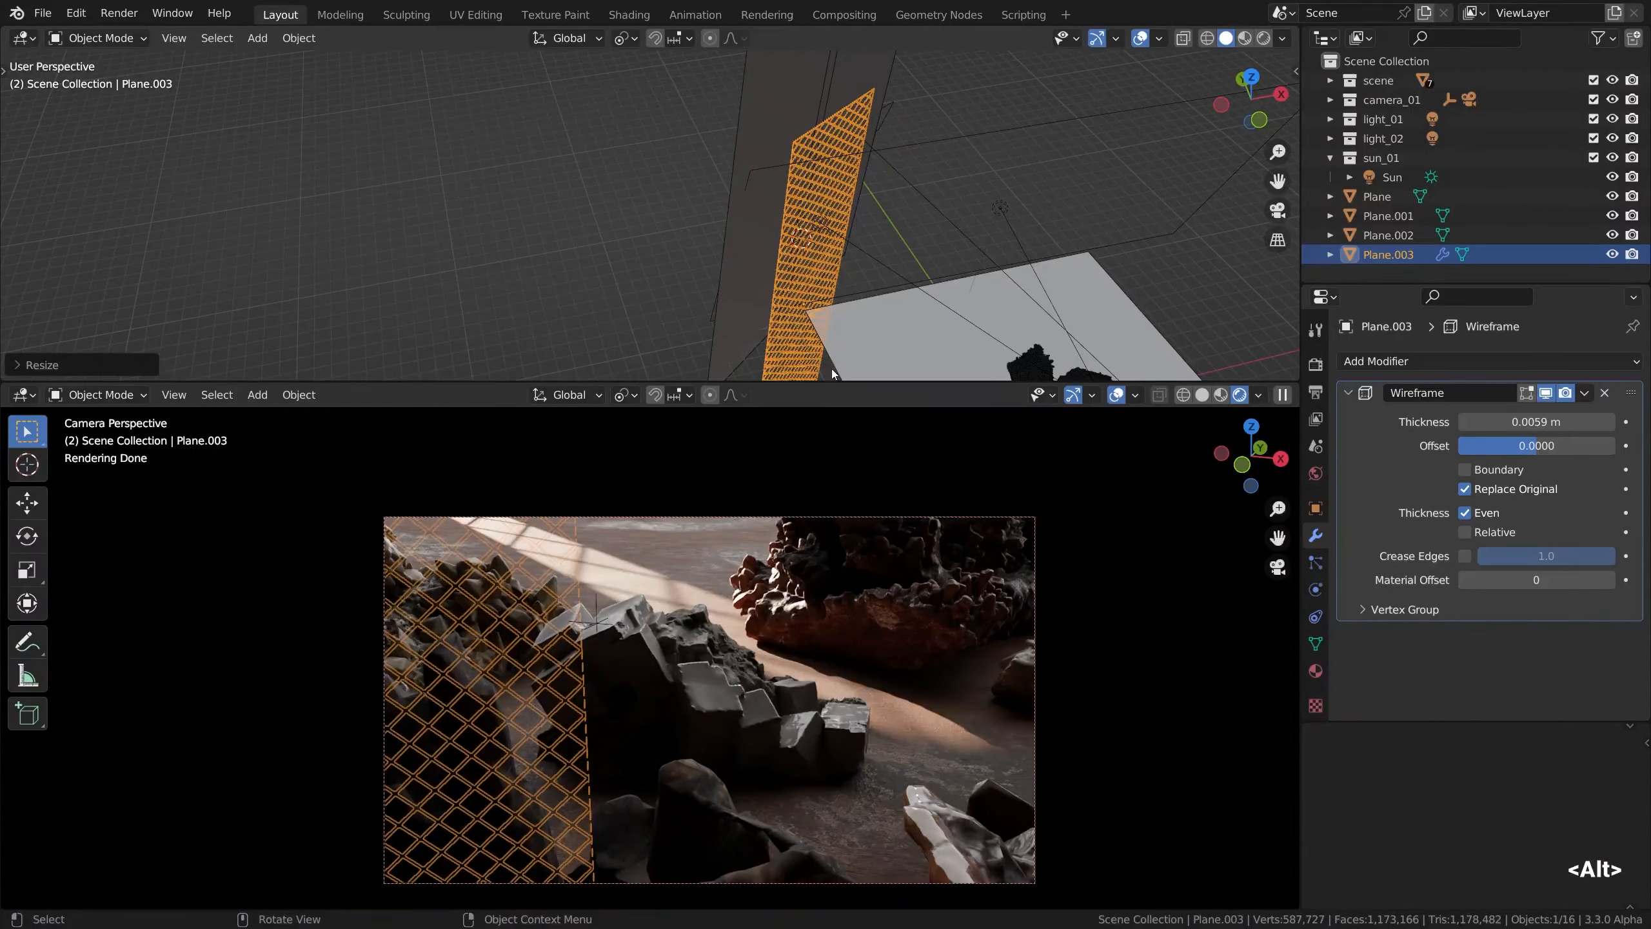
key("g")
key("z")
key("z")
key("x")
key("x")
key("y")
key("y")
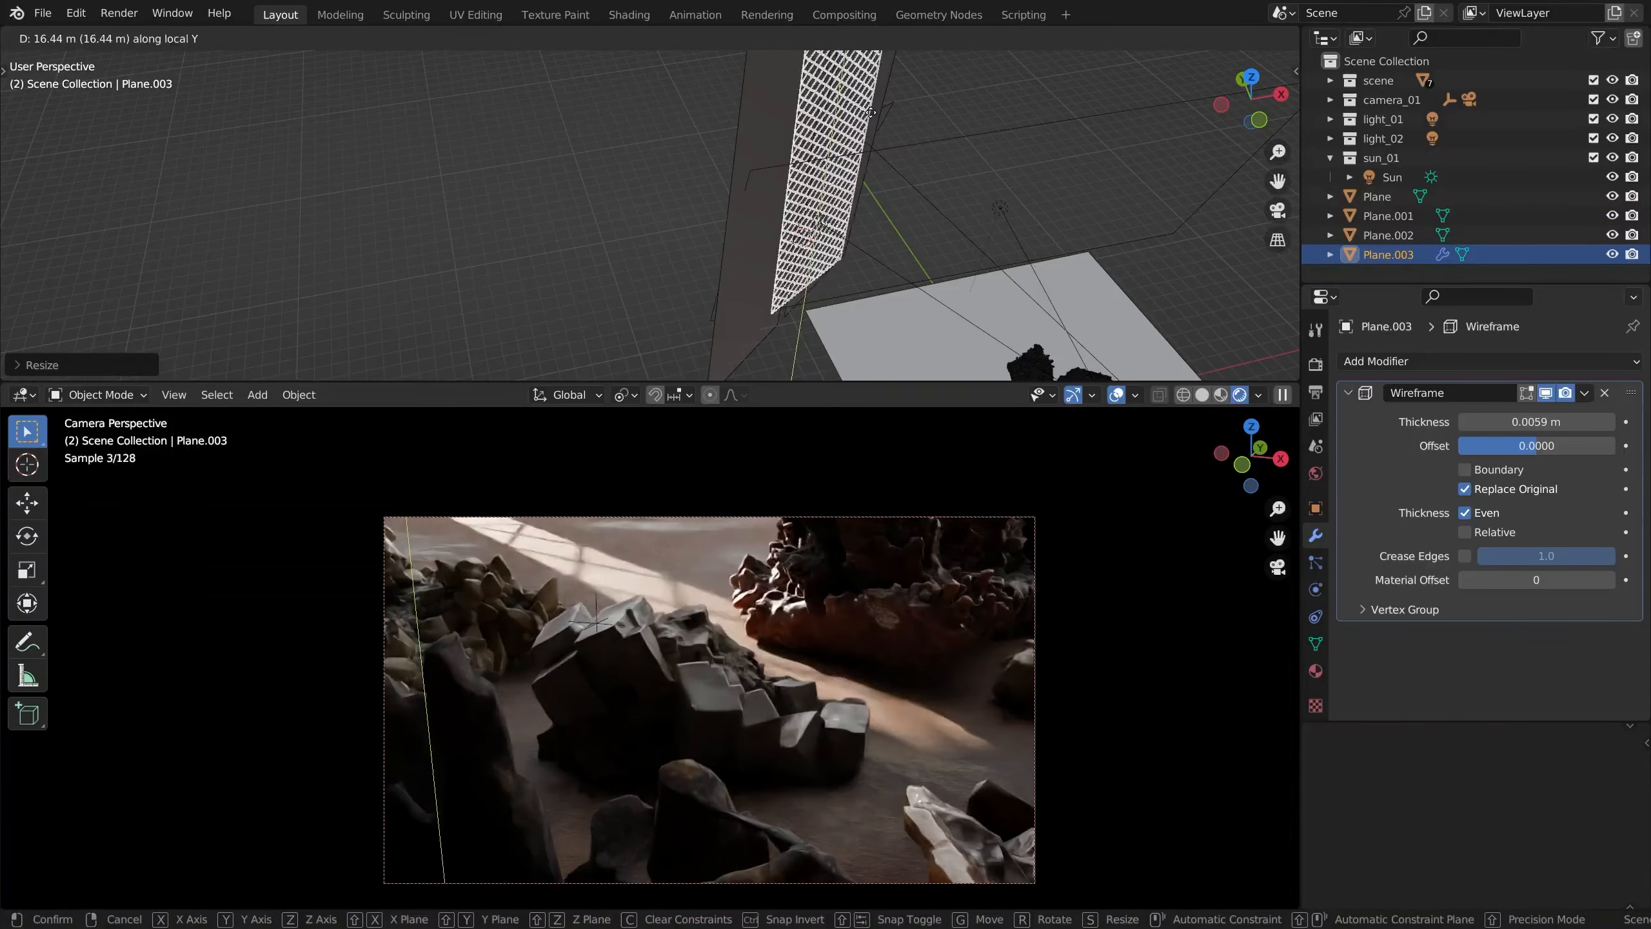
key("g")
key("z")
key("z")
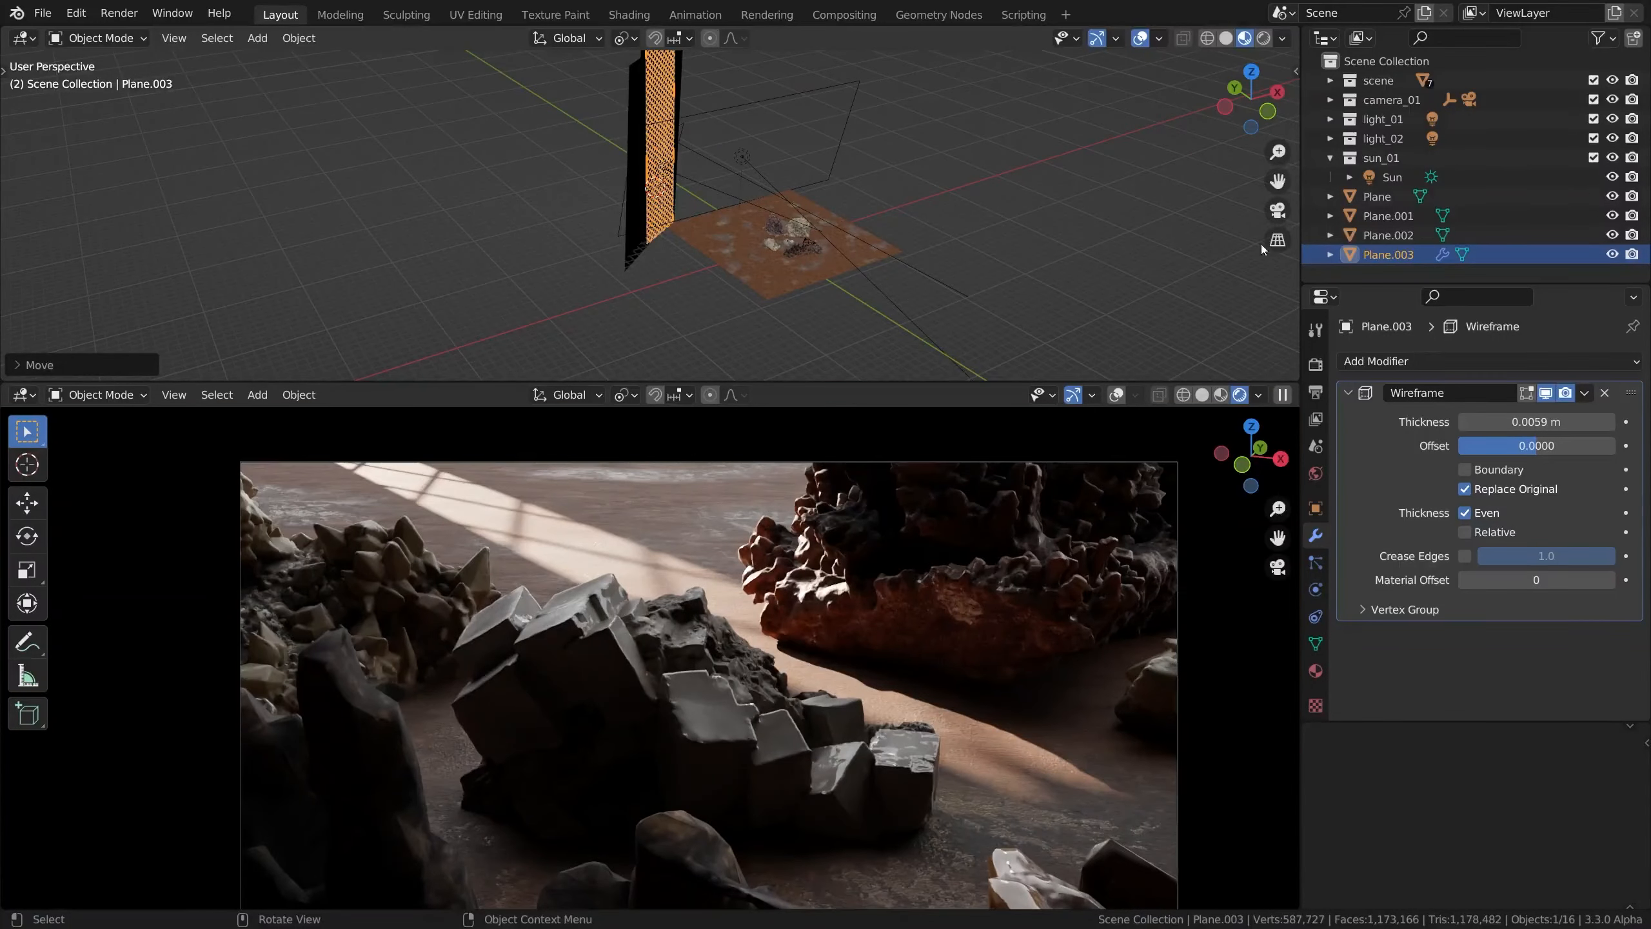
Move all four planes into a new collection named sun_blockers_01 and collapse it and the sun_01 collection
left_click(1382, 200, "shift")
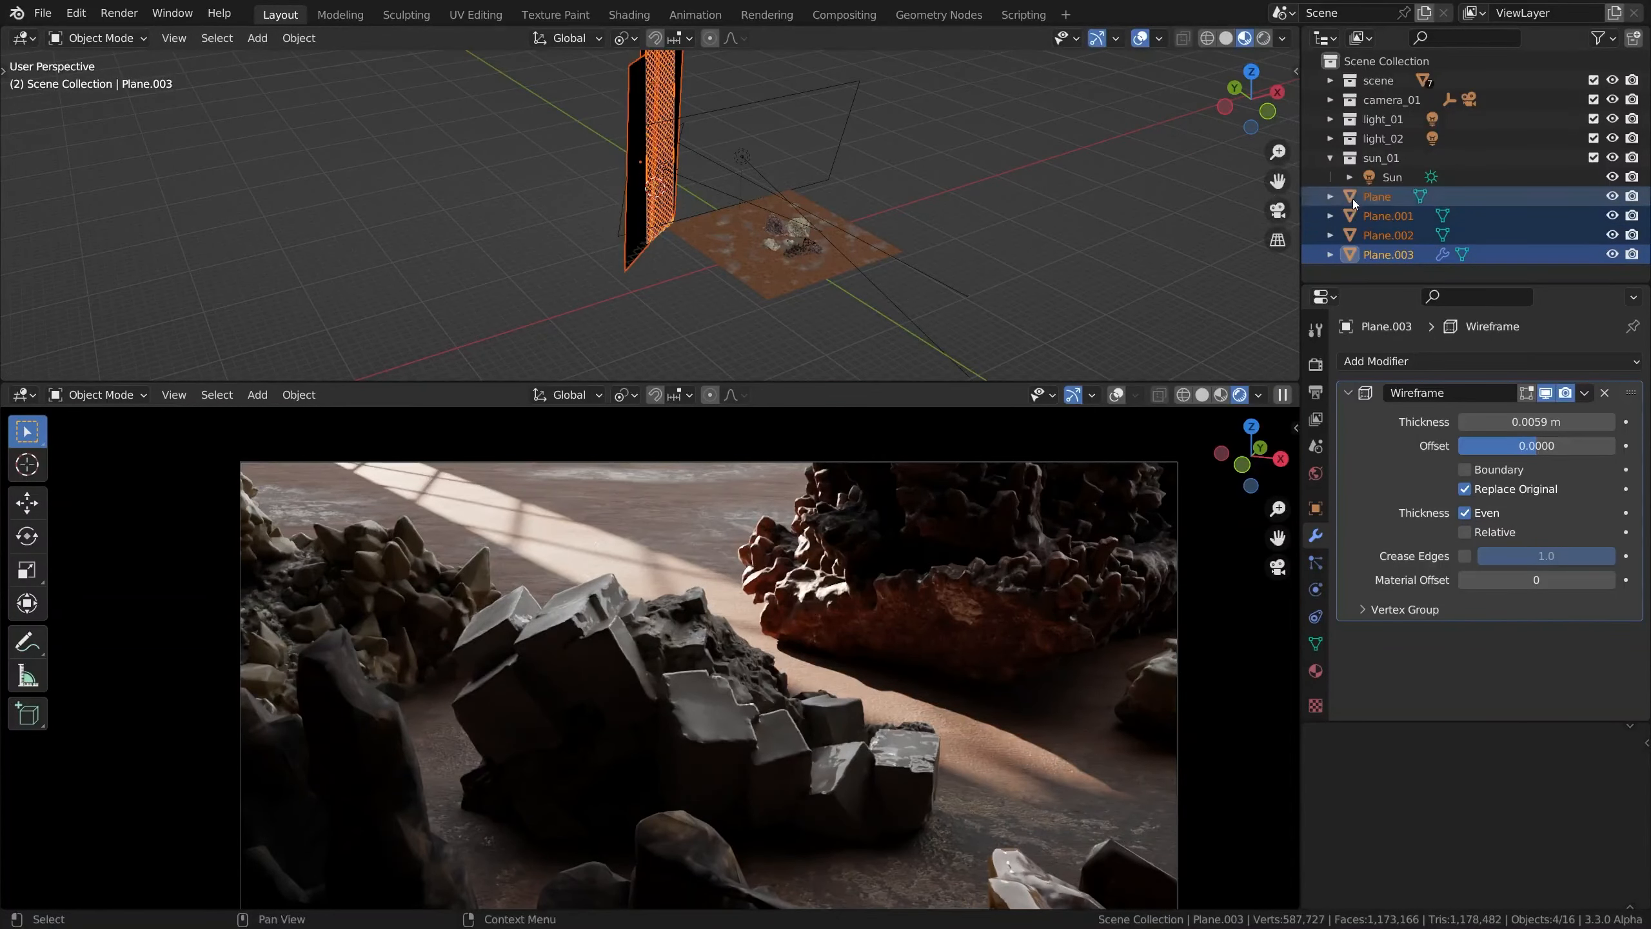
key("m")
left_click(1024, 156)
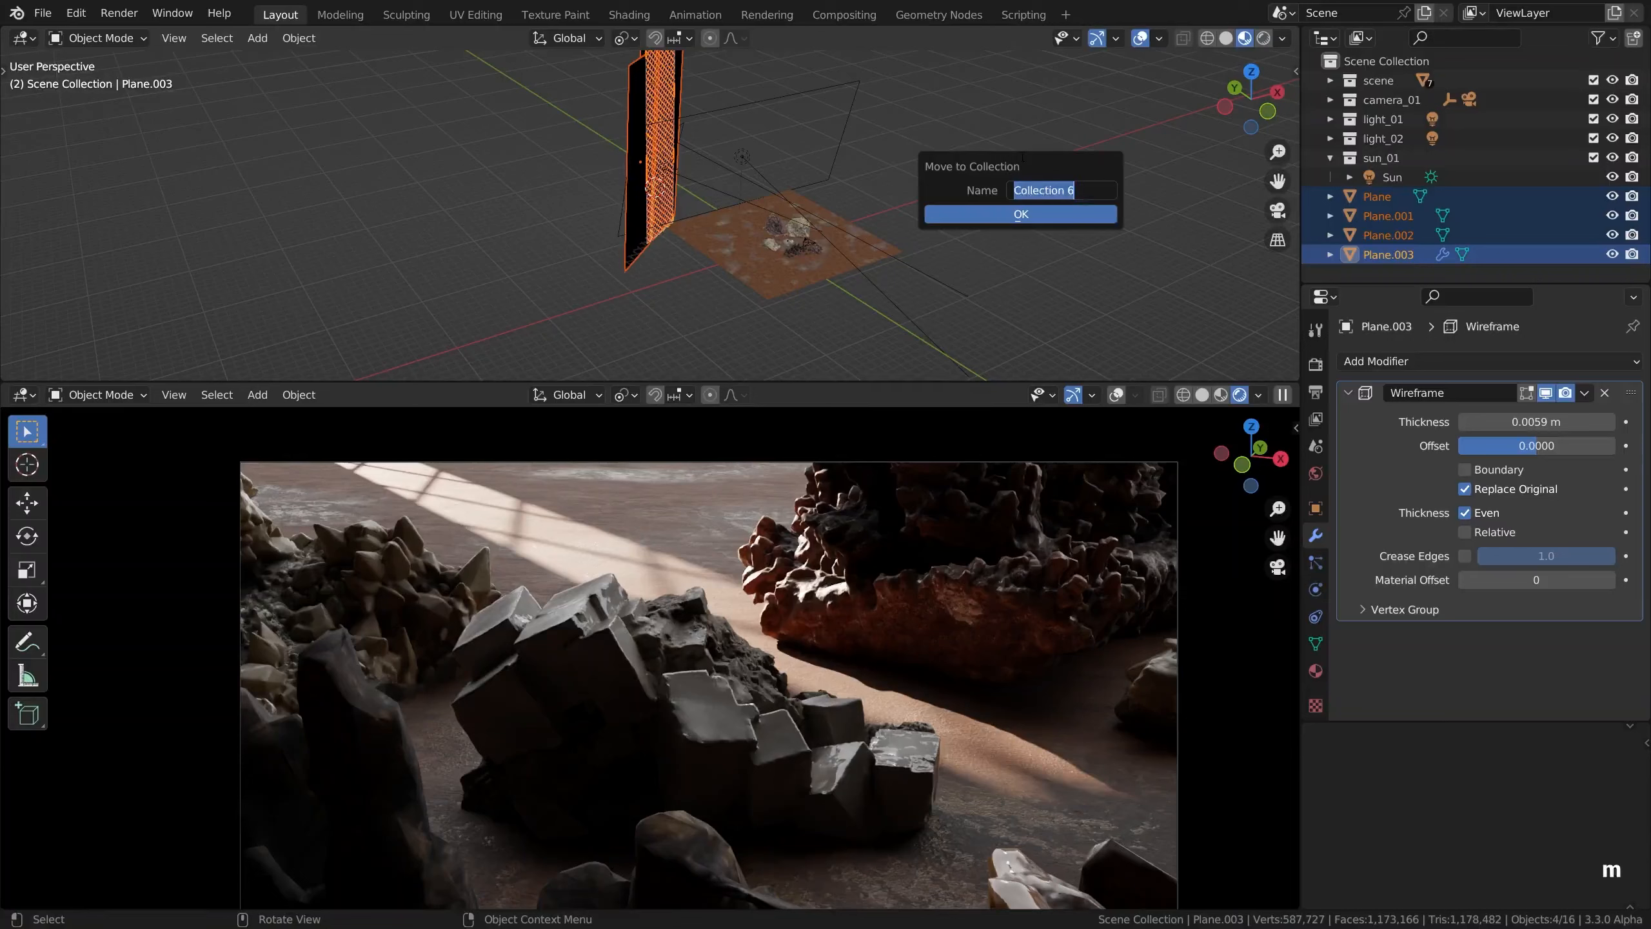
type("s_01")
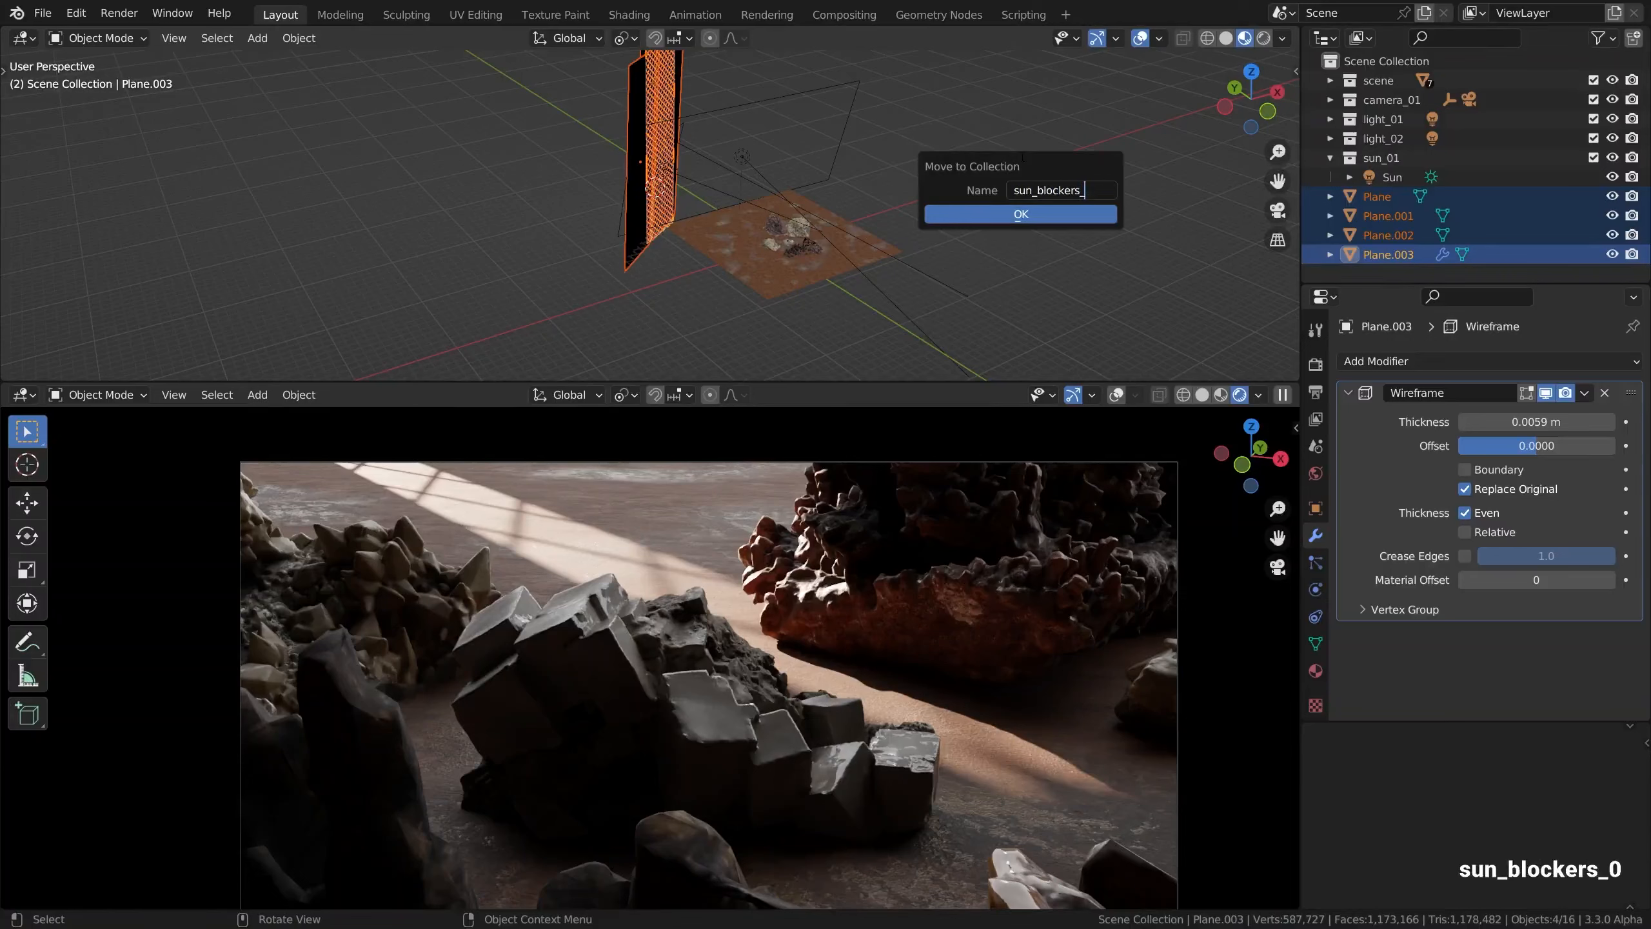
key("Return")
left_click(1030, 215)
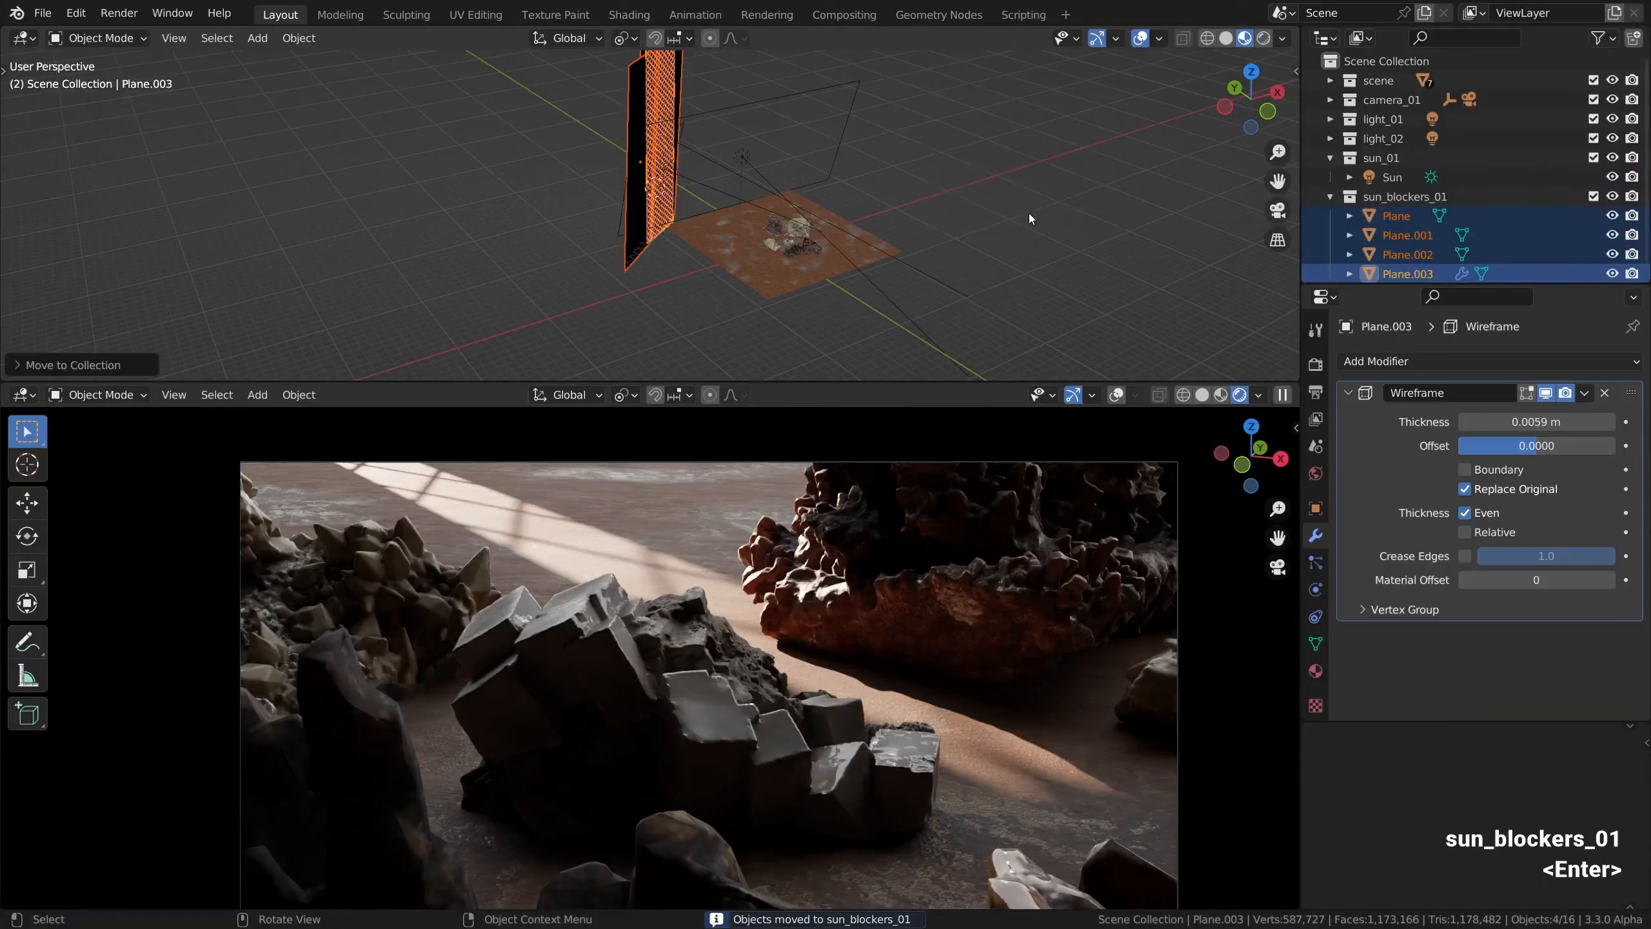
left_click(1331, 197)
left_click(1331, 160)
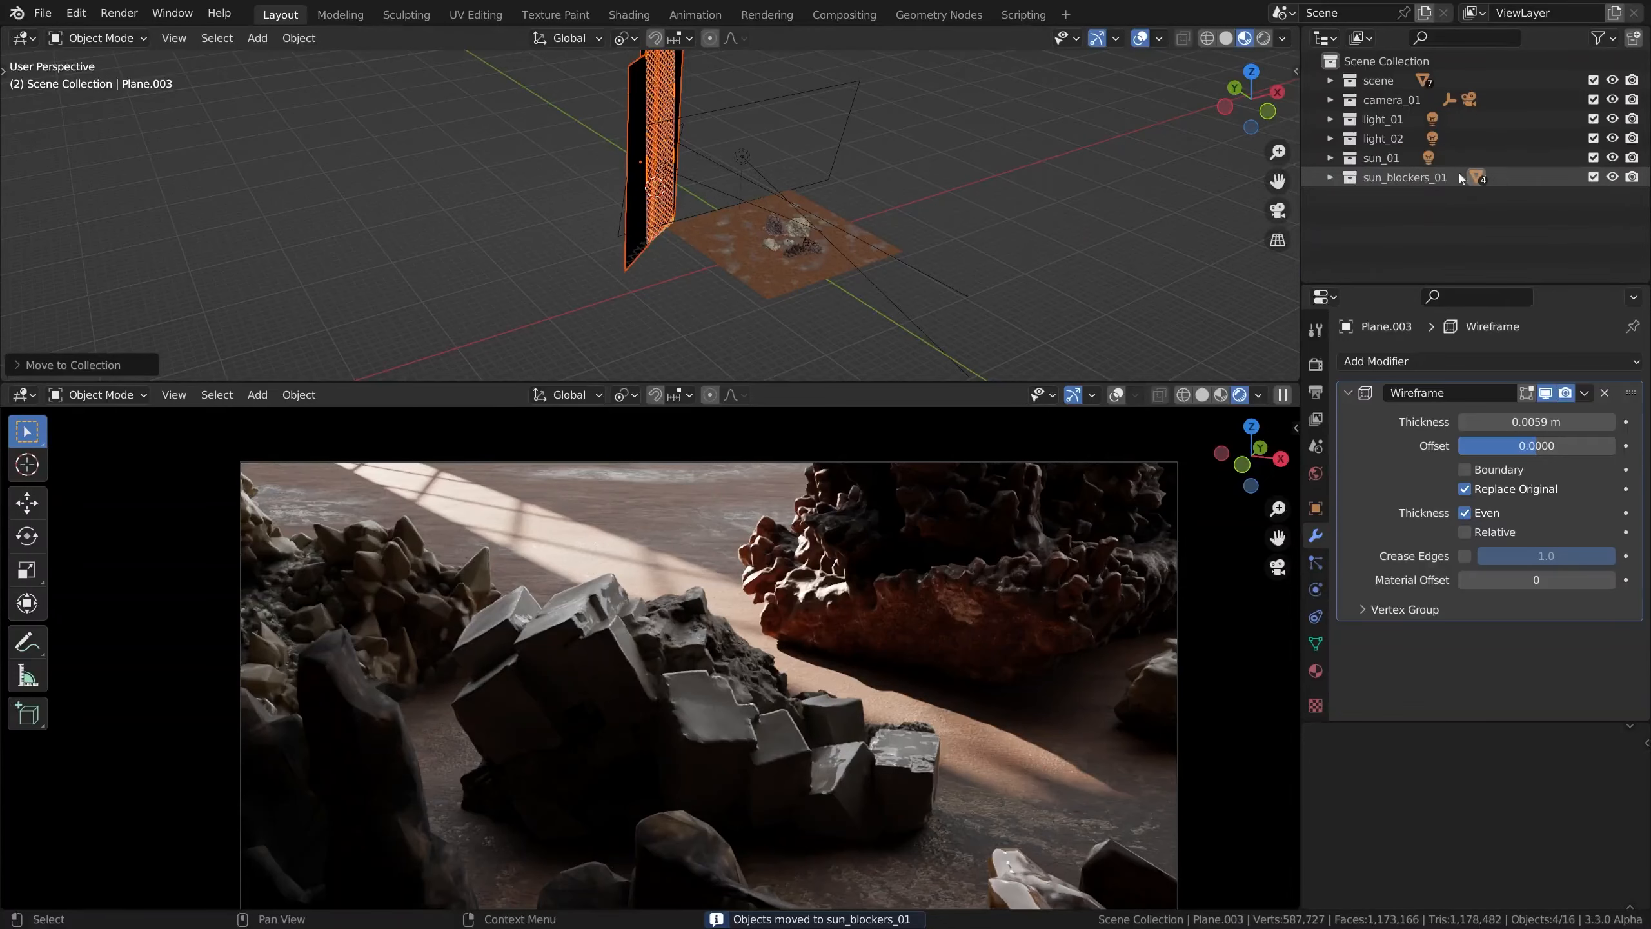
Toggle the sun_blockers_01 collection off and on to compare the lighting with and without the blockers, leaving it enabled
left_click(1593, 176)
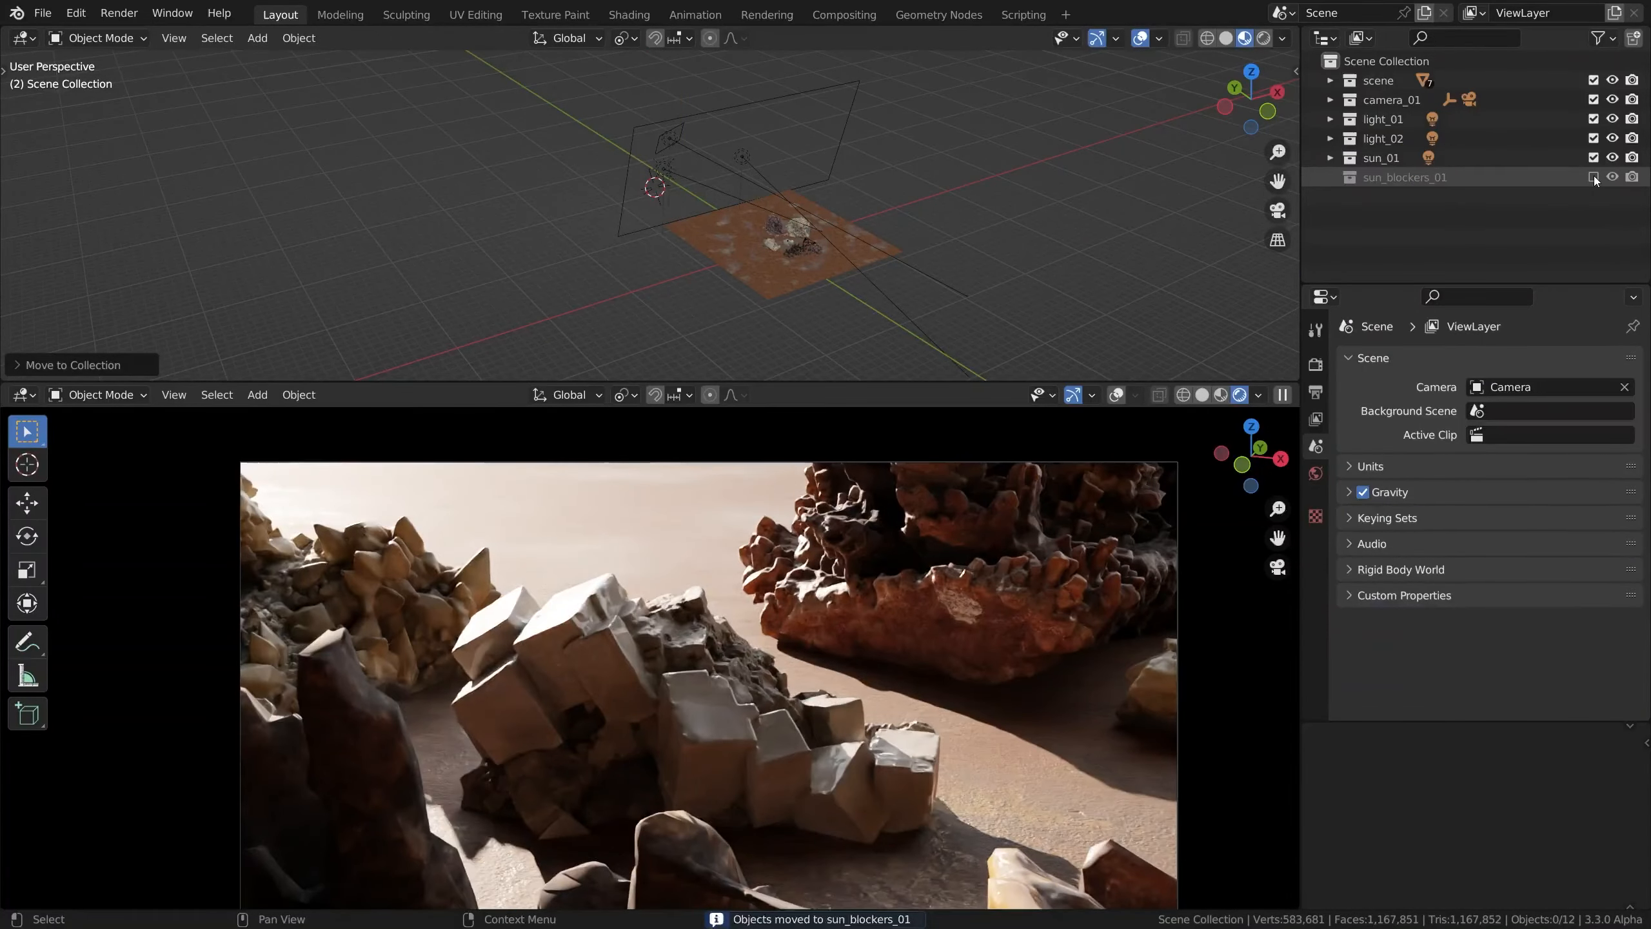
left_click(1593, 176)
left_click(1593, 176)
left_click(1593, 177)
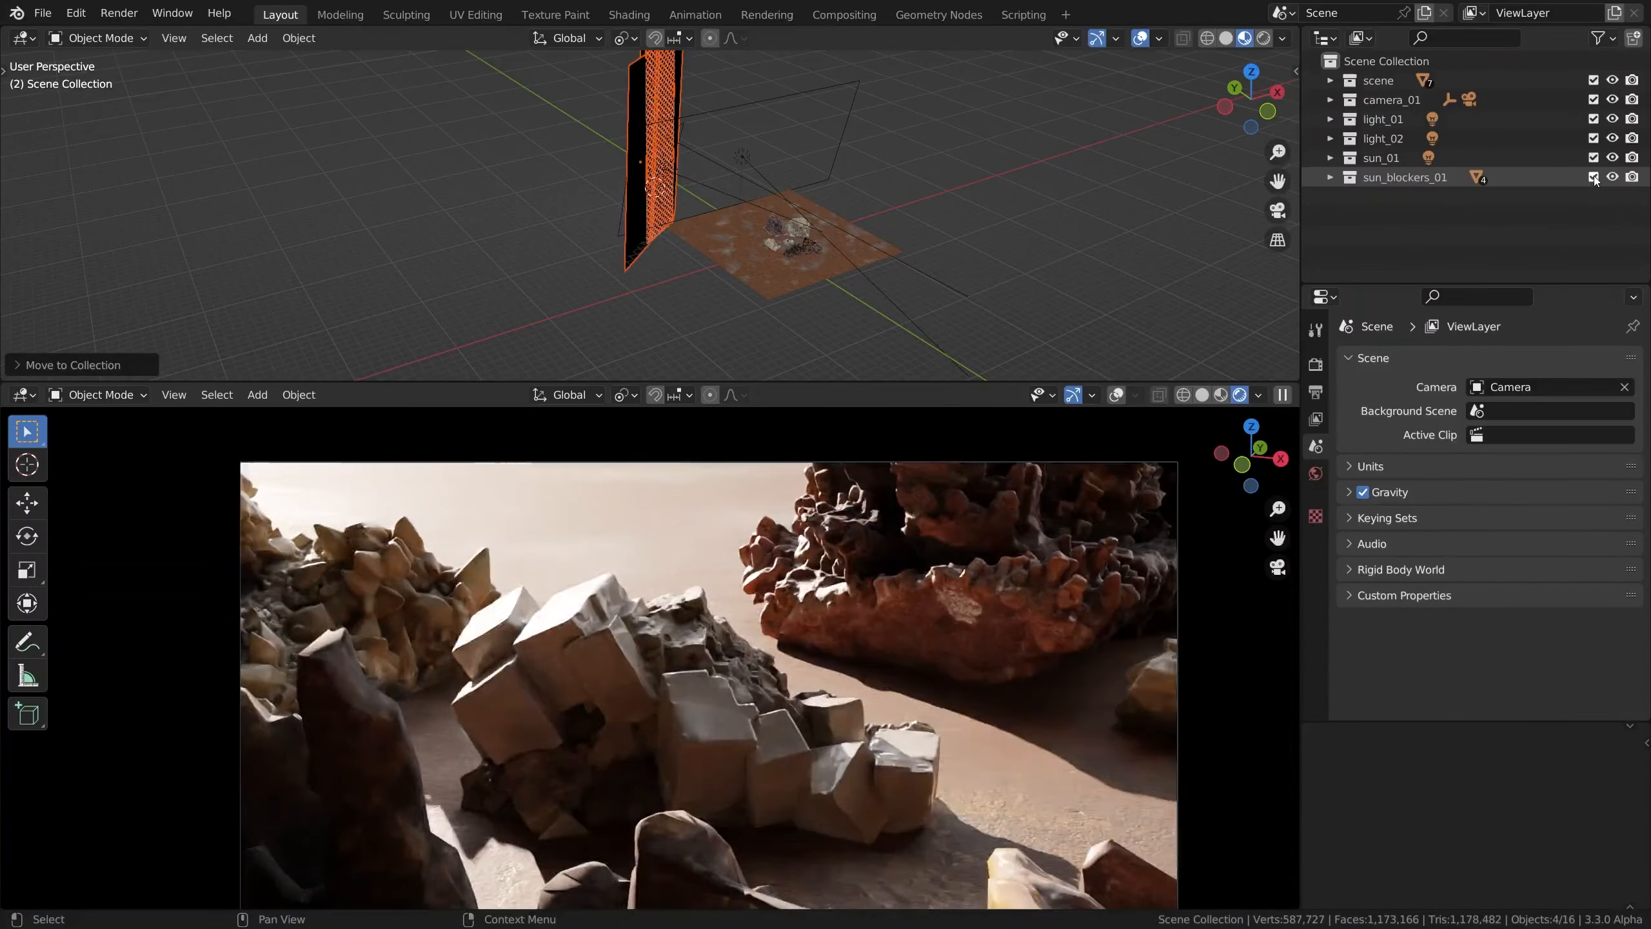